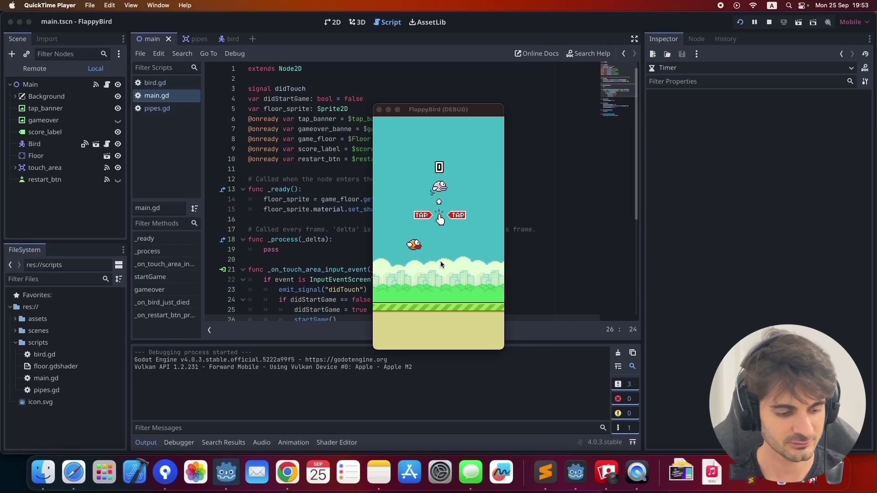
Flap the bird through the FlappyBird test run until Game Over, restart, then close the game window.
left_click(437, 245)
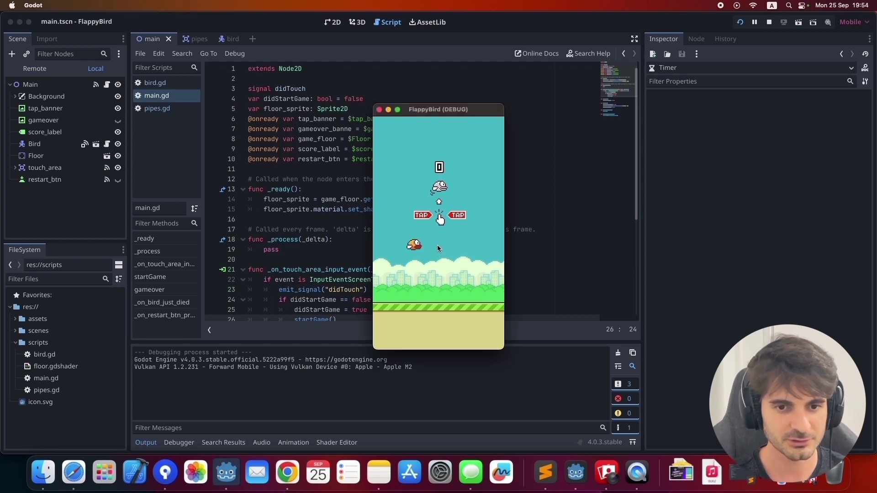
left_click(438, 245)
left_click(437, 245)
left_click(438, 245)
left_click(437, 245)
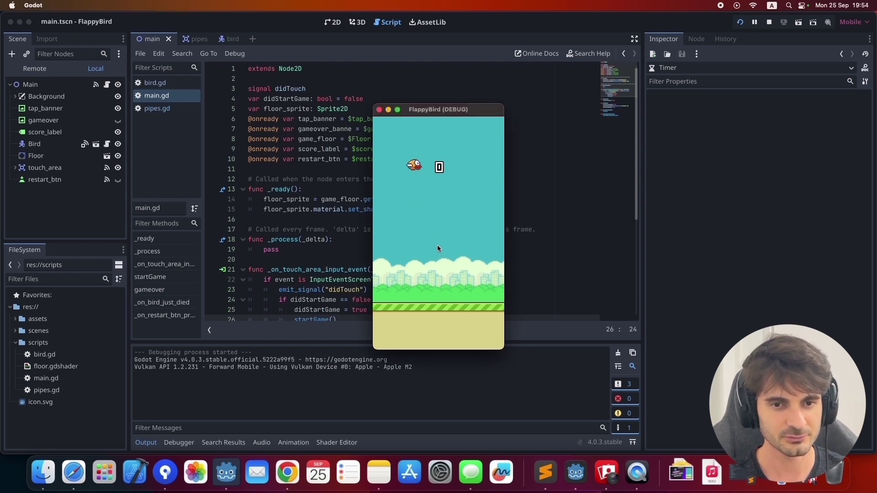
left_click(438, 248)
left_click(438, 249)
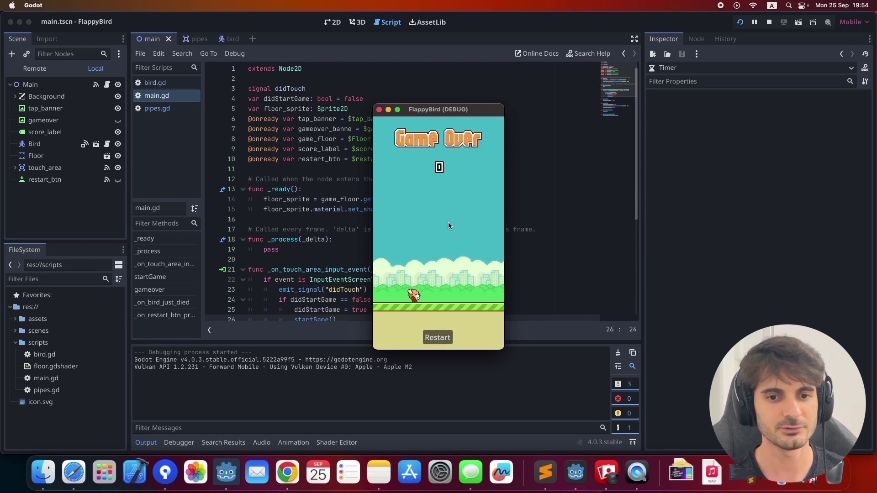
left_click(437, 338)
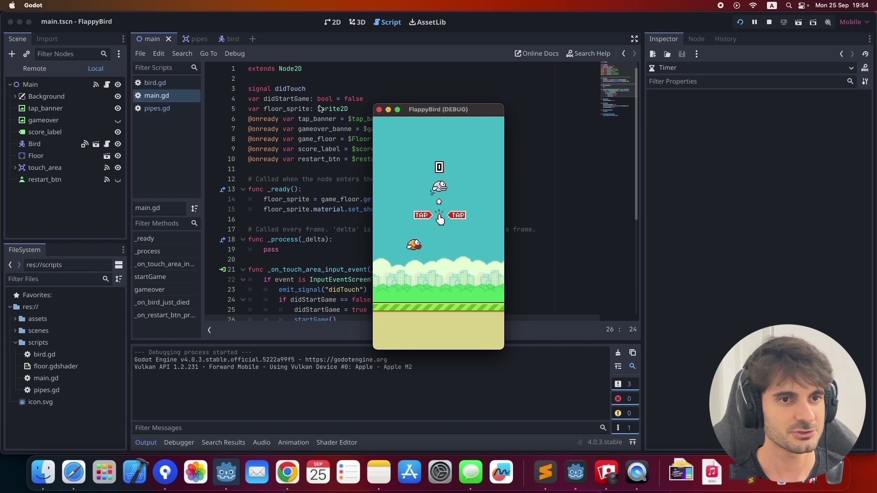
left_click(379, 109)
Check the scoreUp signal in the pipes script, then return to main.gd.
left_click(195, 39)
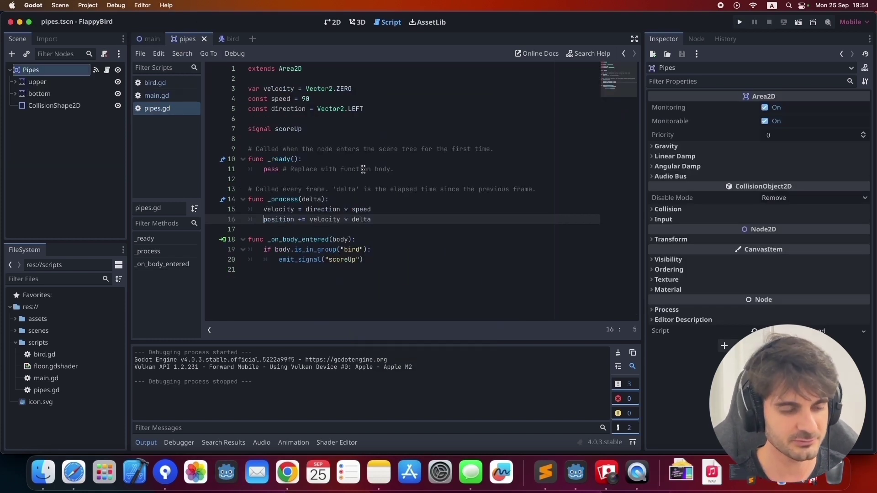
left_click(152, 39)
scroll(436, 173, "down", 5)
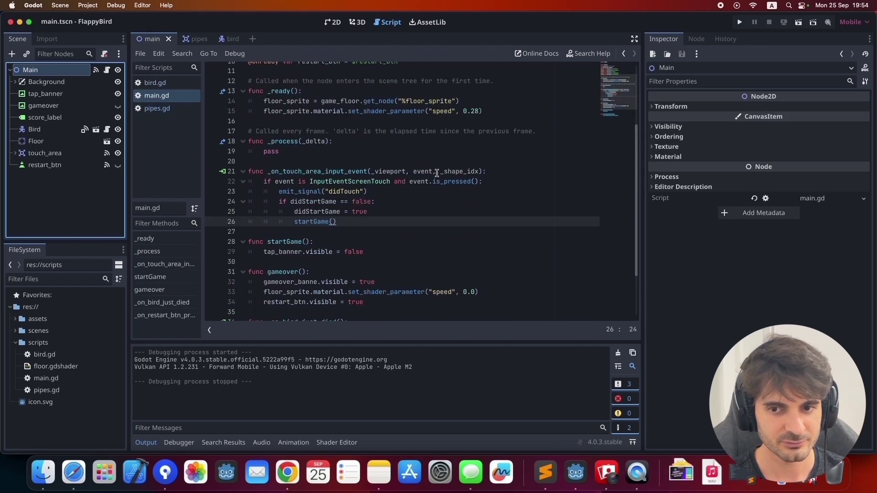
Declare an empty func pipesGenerator(): on a new line after line 40.
left_click(398, 297)
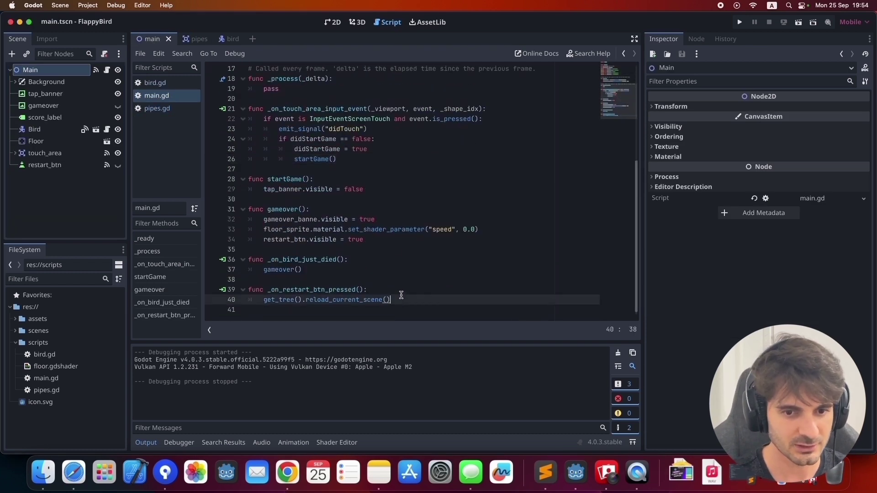
key("Return")
key("Return")
type("func ")
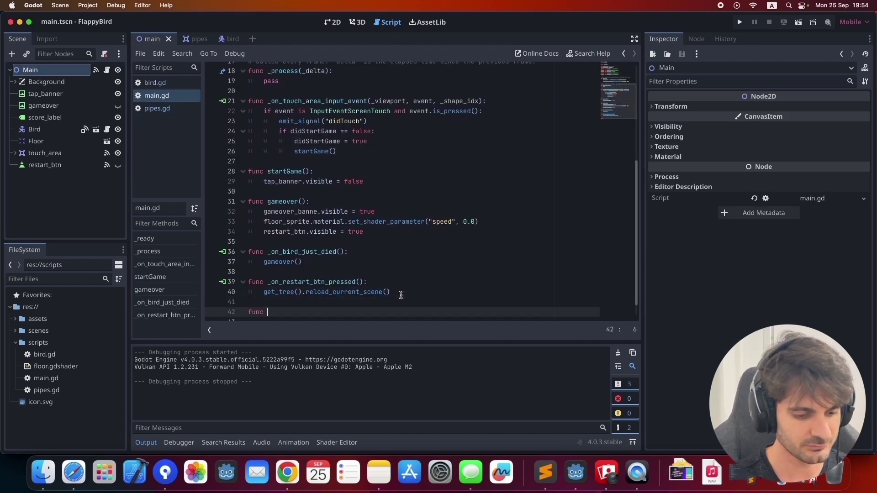
type("pi")
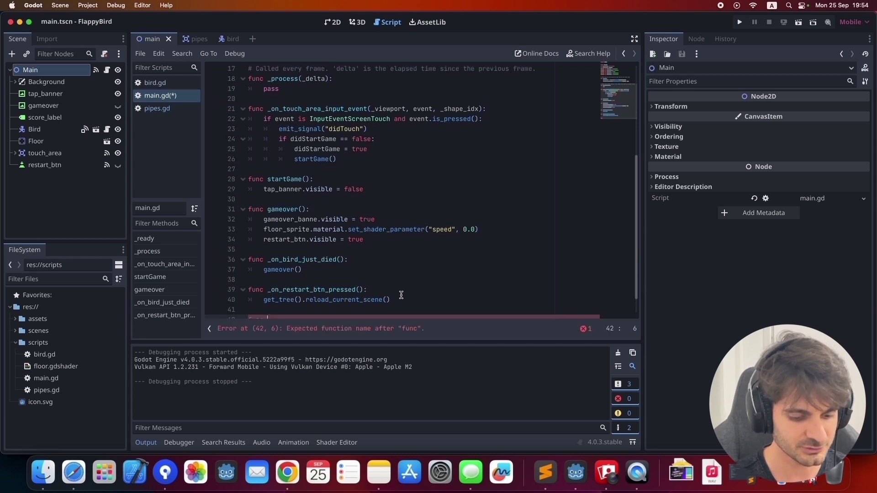
type("pesGenerator():")
key("Return")
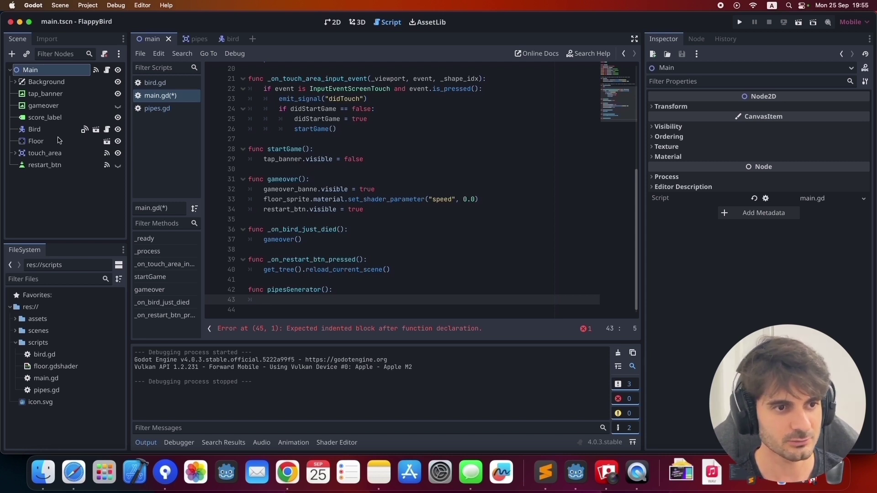
left_click(27, 55)
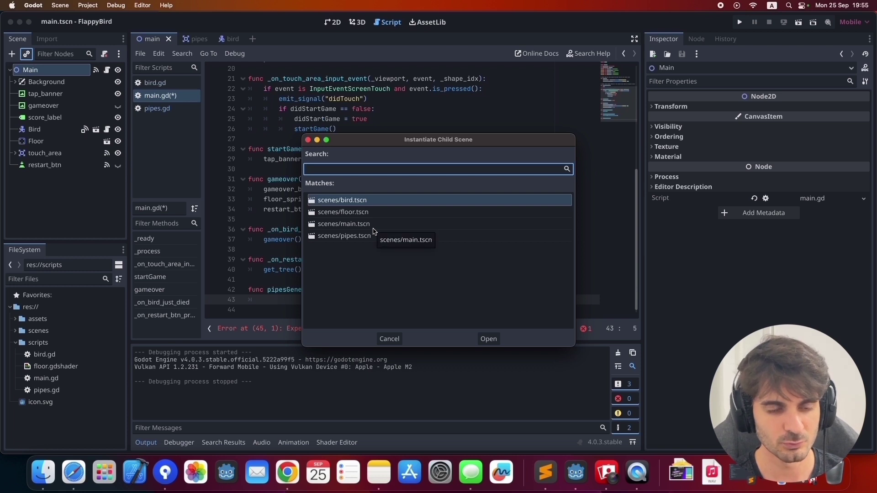
key("Escape")
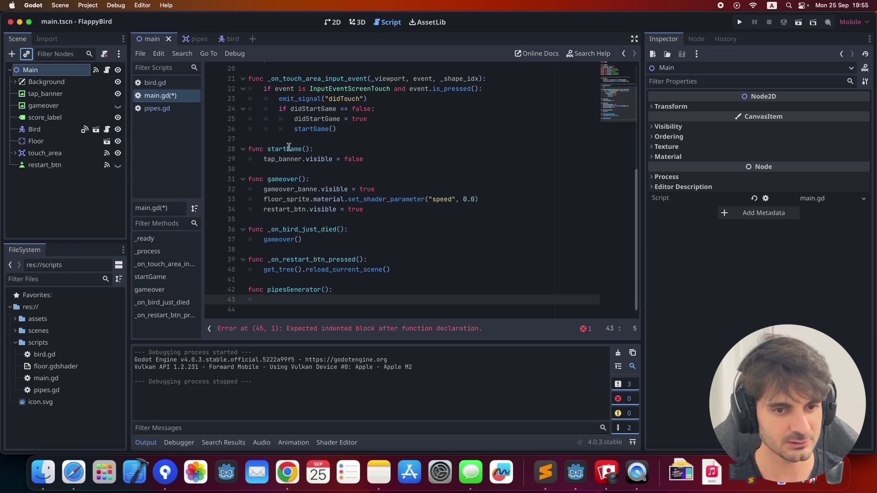
Paste the six-line pipe-spawning code into pipesGenerator(), then switch to the pipes scene.
left_click(299, 298)
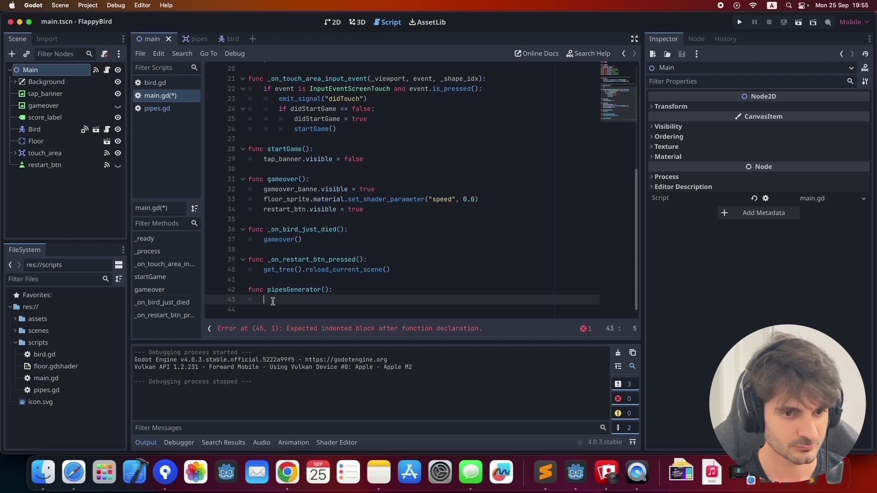
type("var pipe = preload(\"res://scenes/pipes.tscn\").instantiate() \tpipe.position = Vector2(320, randf_range(95, 305)) \tpipe.connect(\"scoreUp\", scoreUp) \tcall_deferred(\"add_child\", pipe) \tpipe.z_index = -1 \ttimer.start()")
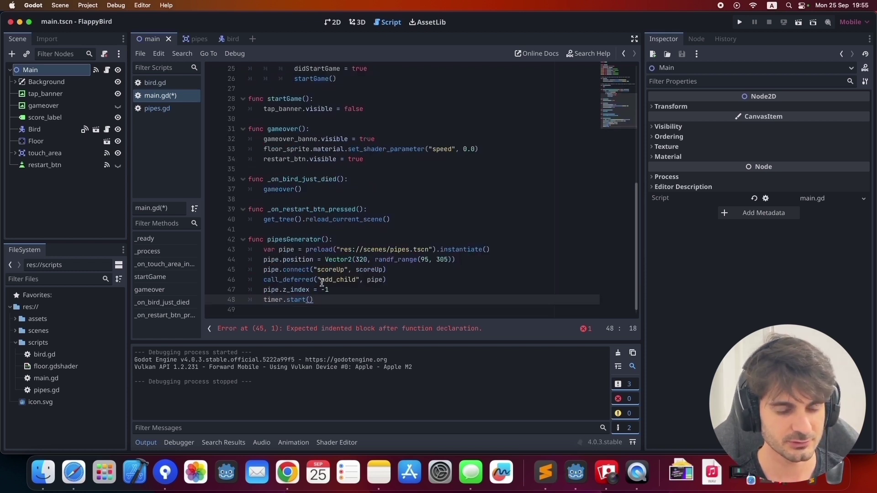
left_click(264, 249)
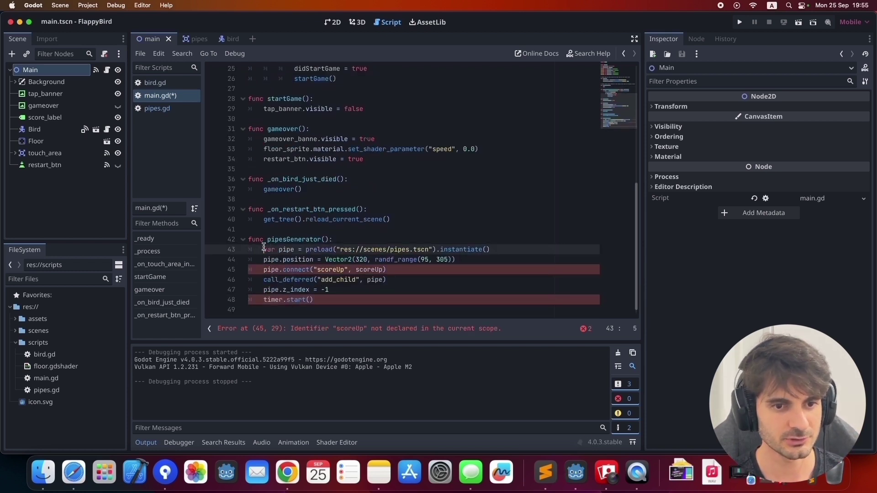
left_click(253, 39)
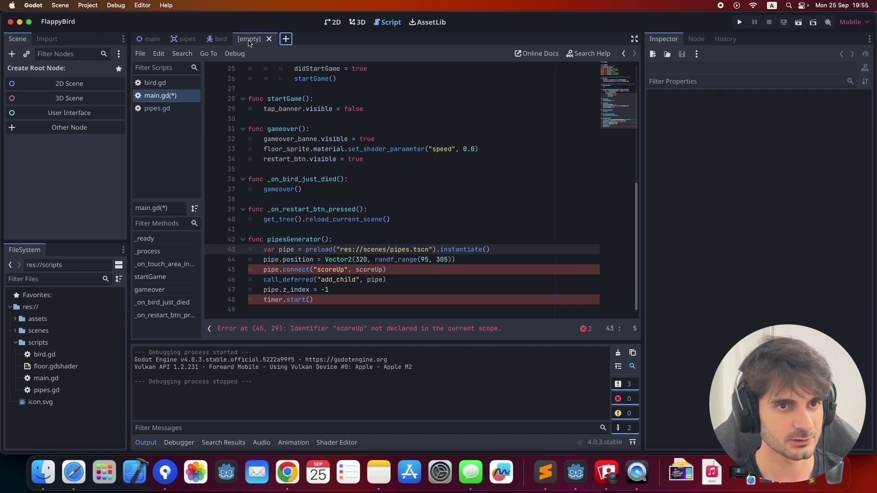
left_click(187, 39)
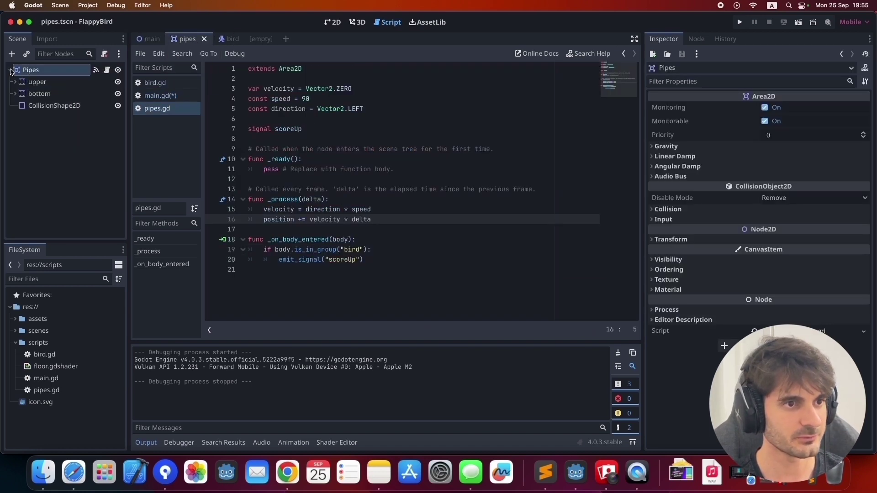
Review line 43, which preloads res://scenes/pipes.tscn and instantiates it.
key("ctrl+shift+Tab")
left_click_drag(306, 259, 434, 255)
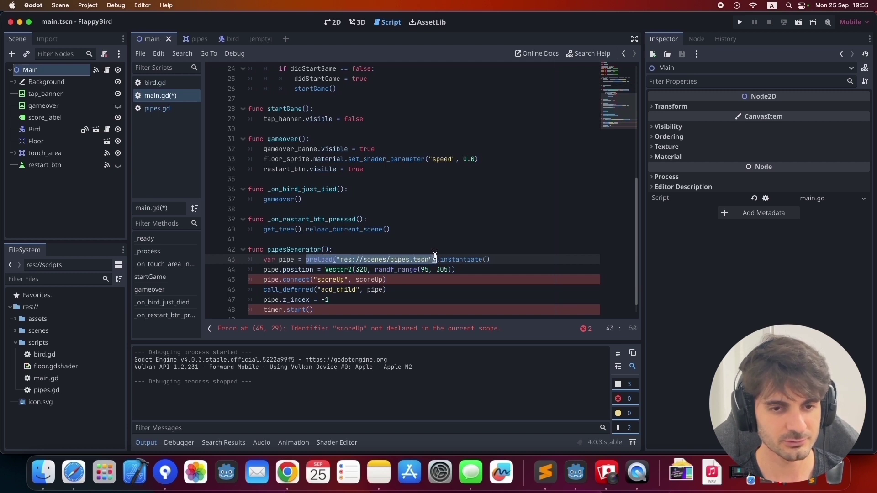
left_click(365, 260)
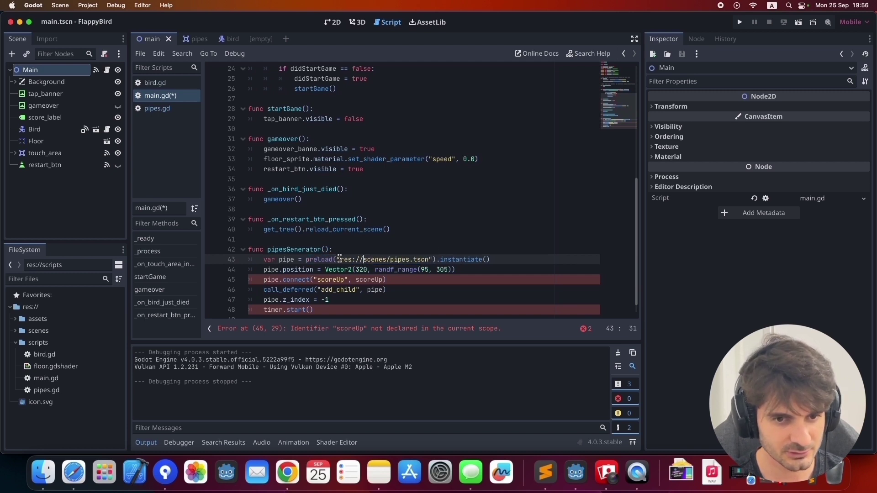
left_click_drag(340, 259, 430, 259)
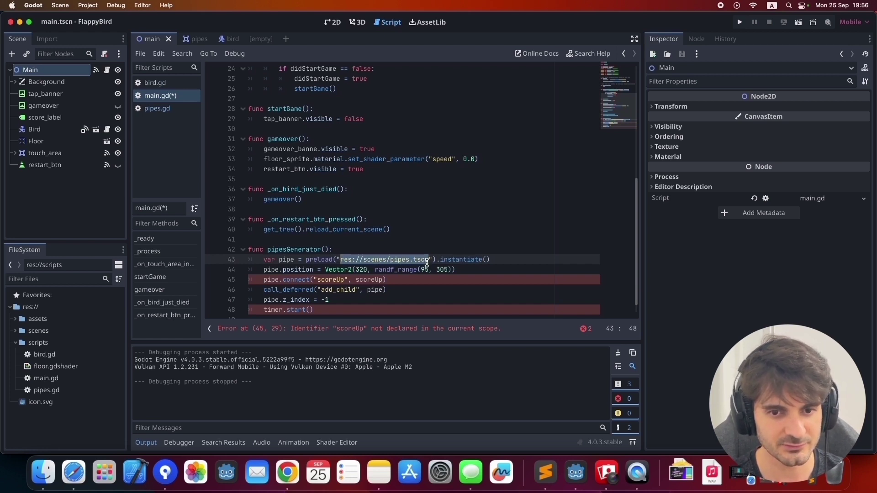
left_click_drag(490, 259, 436, 260)
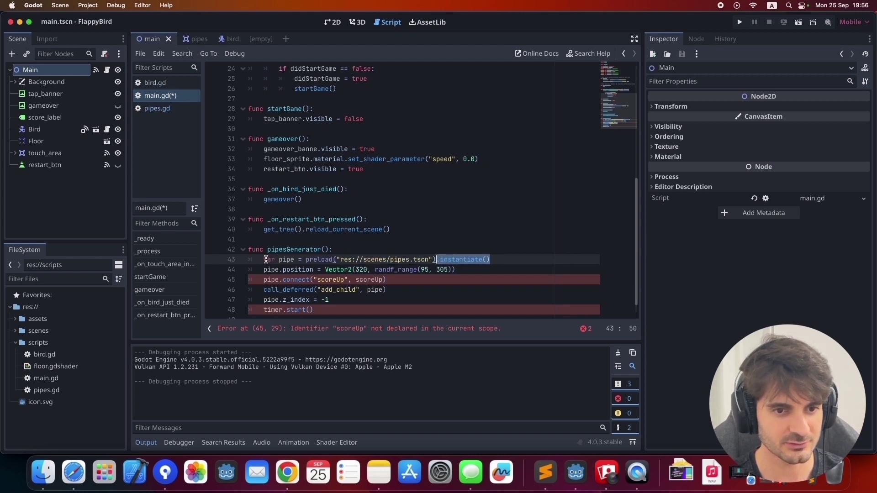
left_click(280, 259)
left_click_drag(306, 259, 490, 260)
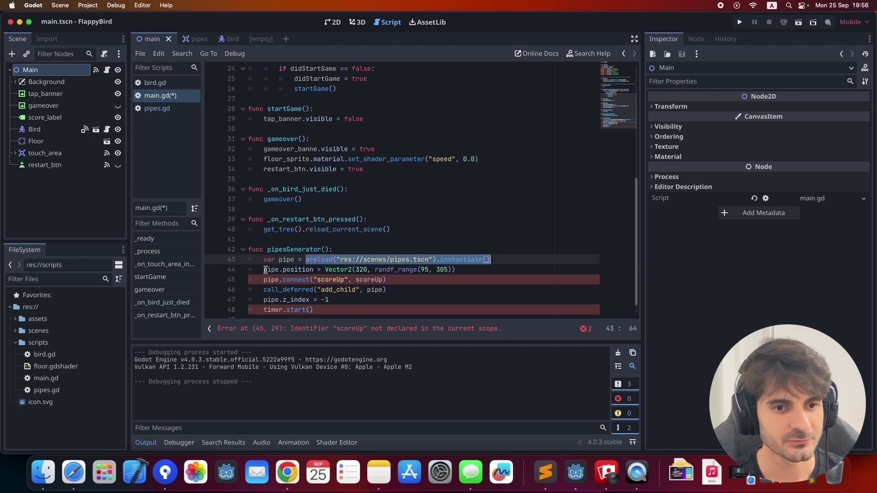
Review the pipe position (x 320, height randf_range(95, 305)) and the scoreUp connect call.
left_click_drag(265, 270, 282, 270)
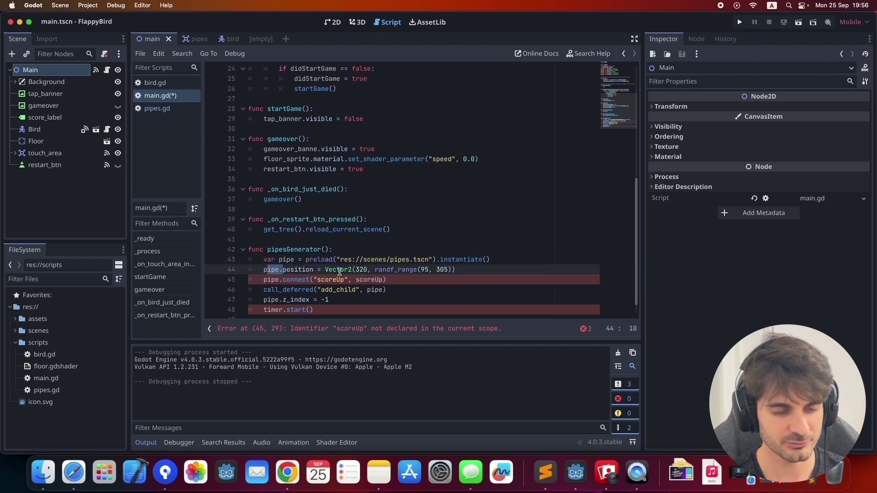
left_click_drag(325, 270, 419, 269)
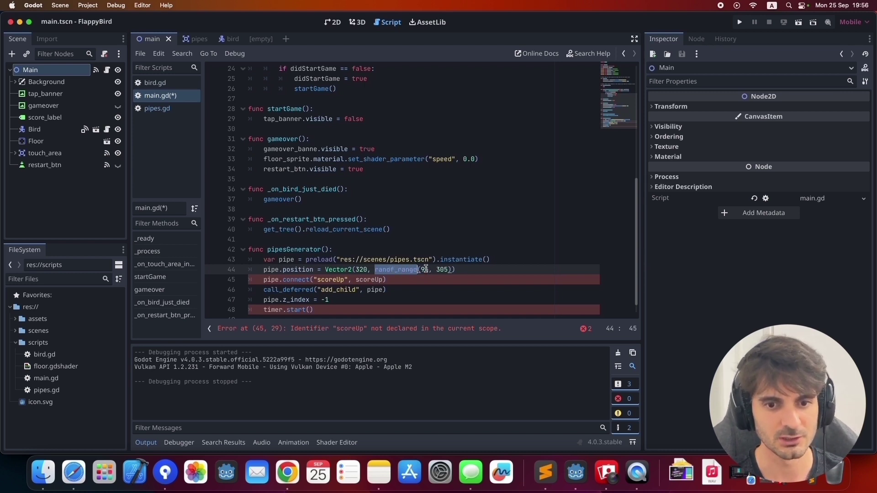
left_click_drag(421, 270, 448, 270)
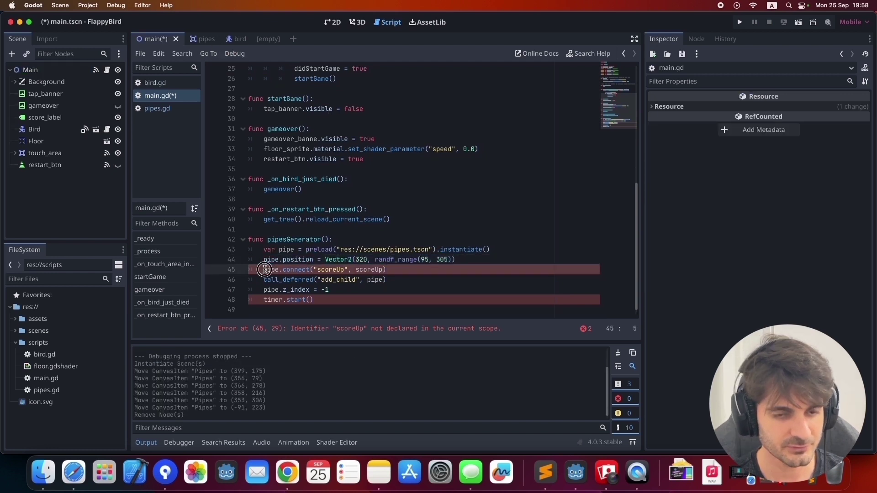
left_click_drag(263, 270, 386, 270)
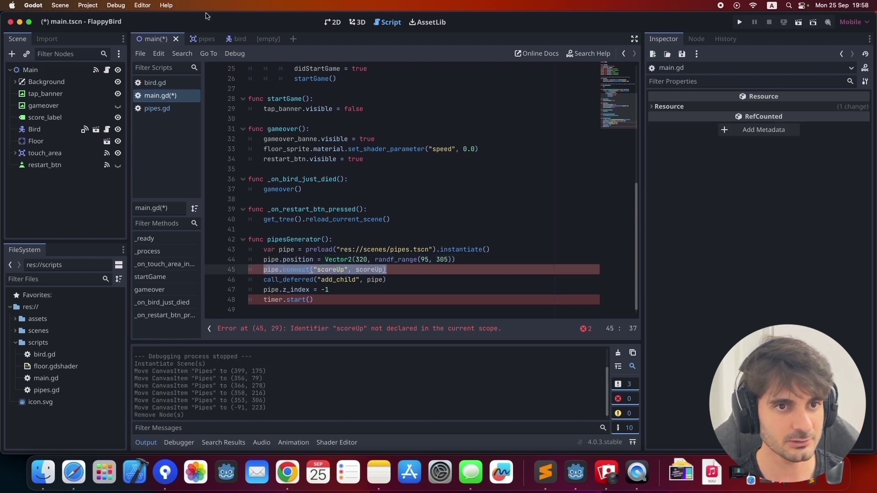
Confirm the 'signal scoreUp' declaration in pipes.gd, then return to main.gd.
left_click(208, 39)
left_click_drag(311, 129, 249, 118)
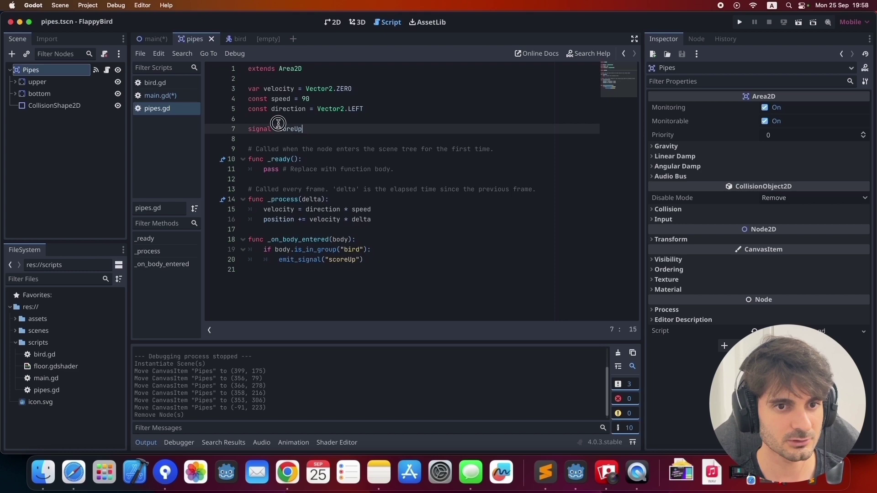
left_click(157, 41)
left_click(399, 289)
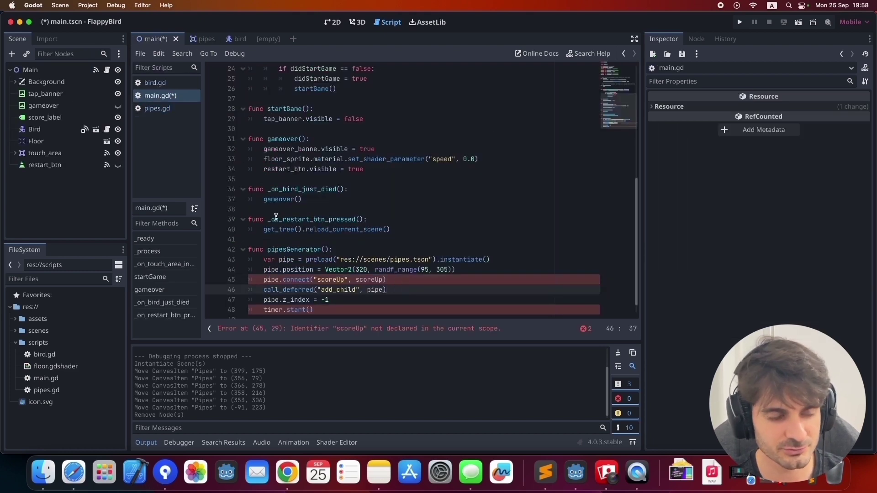
left_click(41, 157)
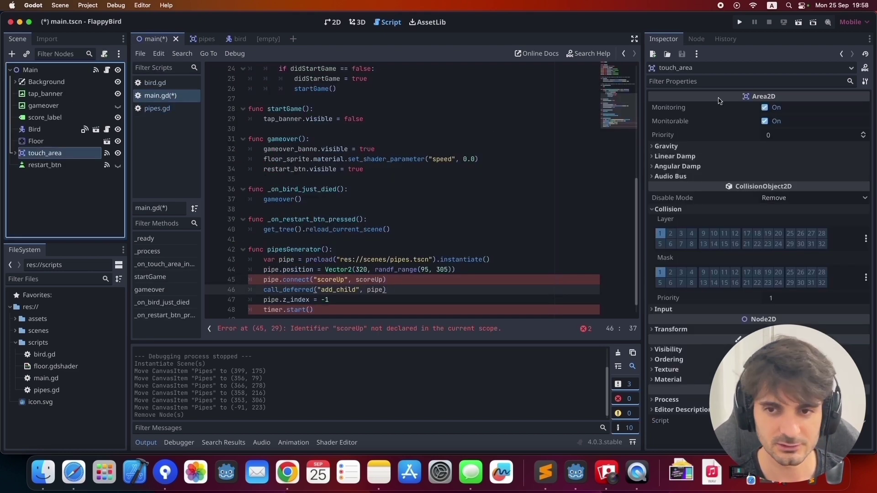
List touch_area's signals, showing input_event connected to _on_touch_area_input_event.
left_click(698, 40)
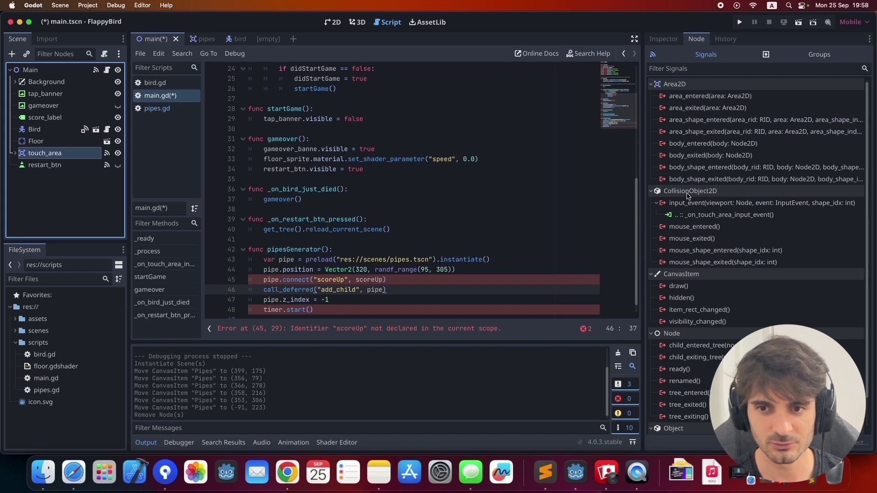
mouse_move(699, 174)
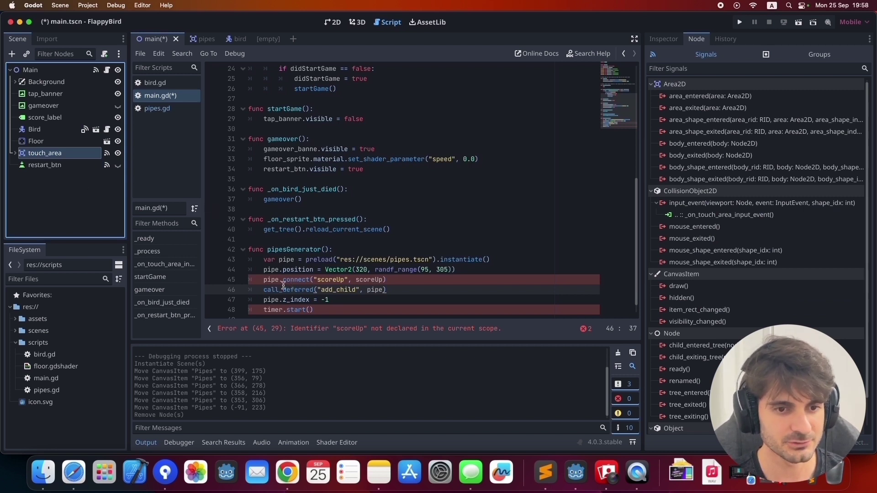
left_click_drag(265, 281, 422, 279)
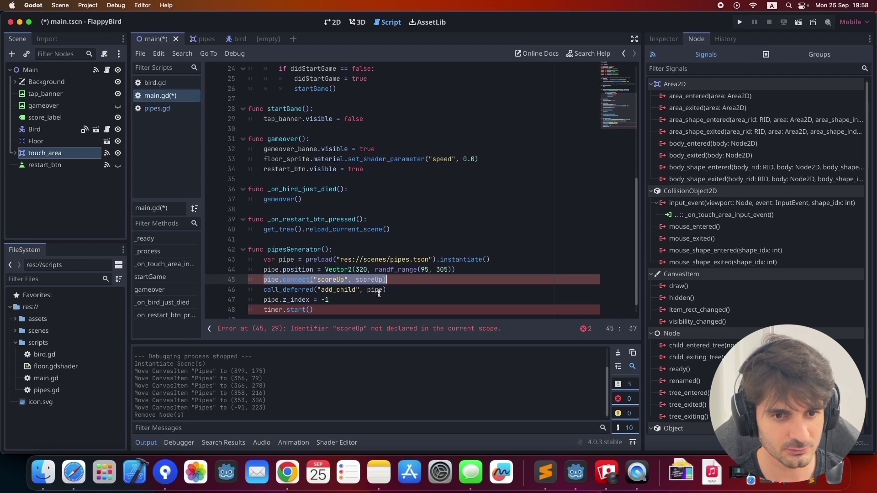
left_click(376, 281)
scroll(388, 279, "down", 1)
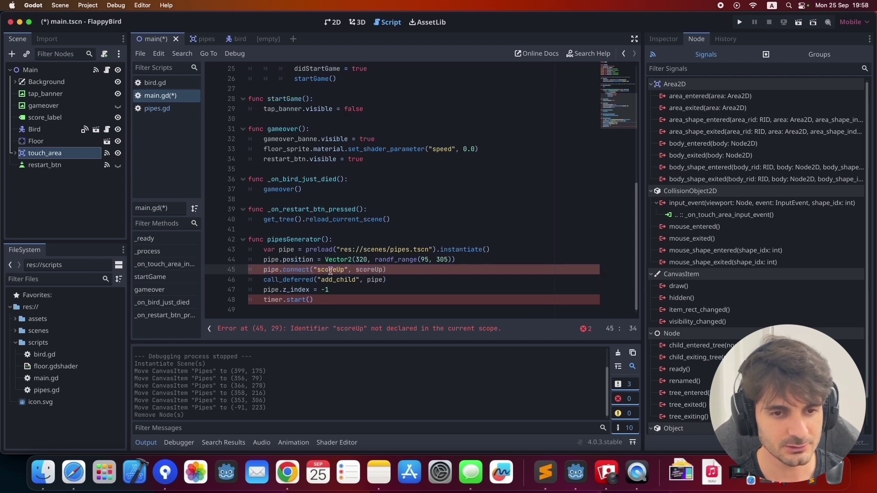
Match the quoted 'scoreUp' name against pipes.gd, then add a blank line 50 below pipesGenerator().
left_click_drag(313, 270, 347, 268)
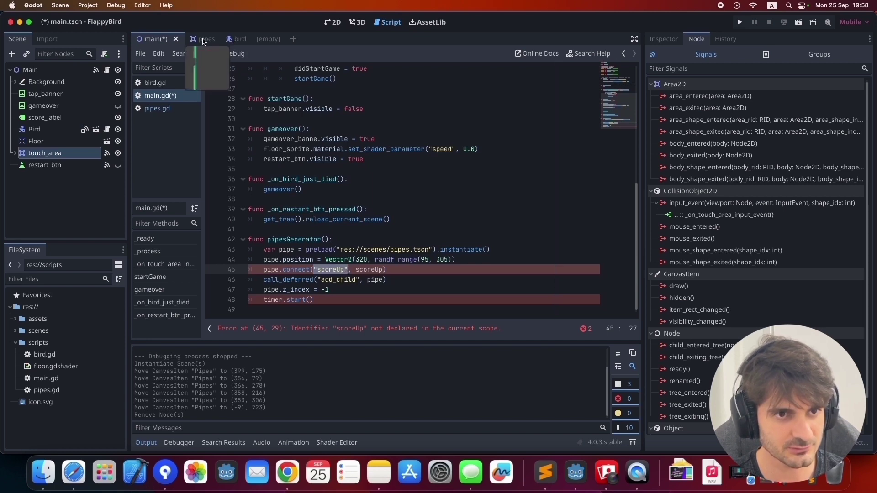
left_click(204, 40)
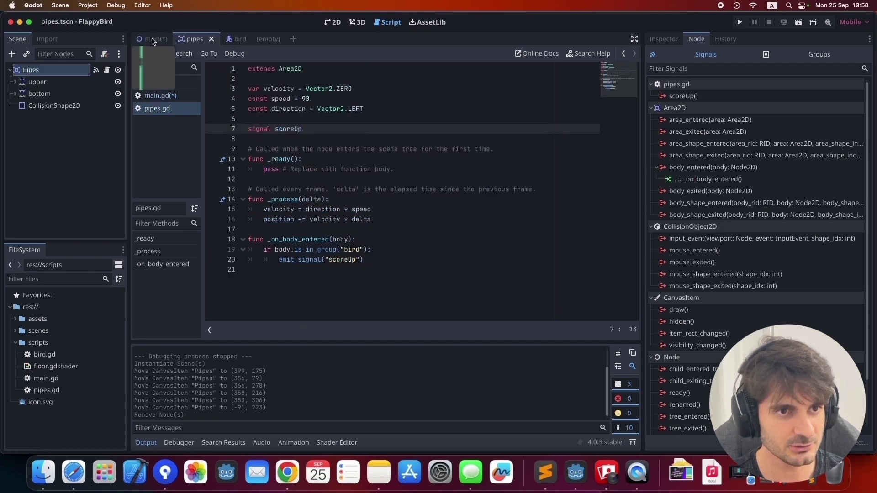
left_click(153, 39)
left_click_drag(356, 279, 385, 280)
scroll(385, 273, "down", 1)
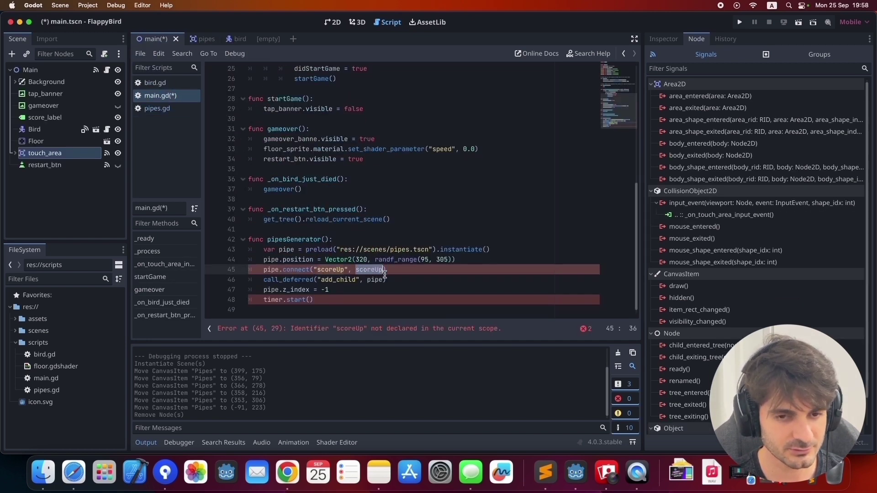
left_click(291, 238)
left_click(333, 299)
key("Return")
key("Return")
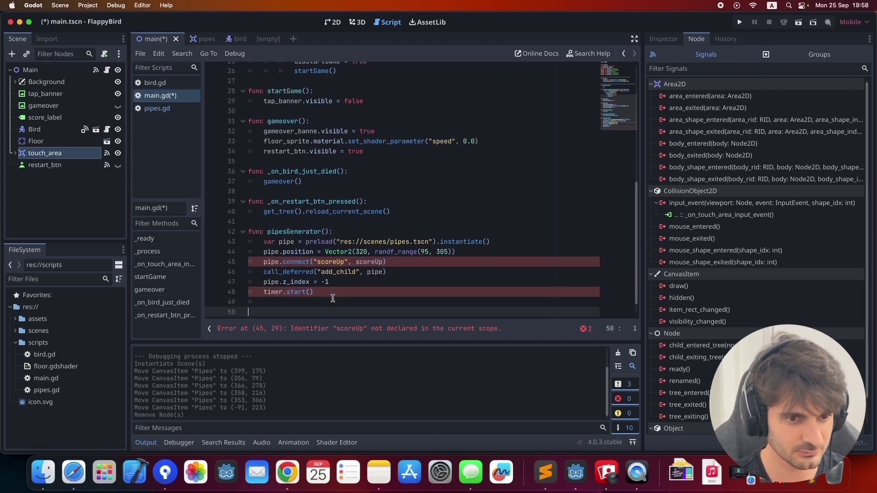
Define func scoreUp(): with a pass body at line 50 of main.gd.
type("func")
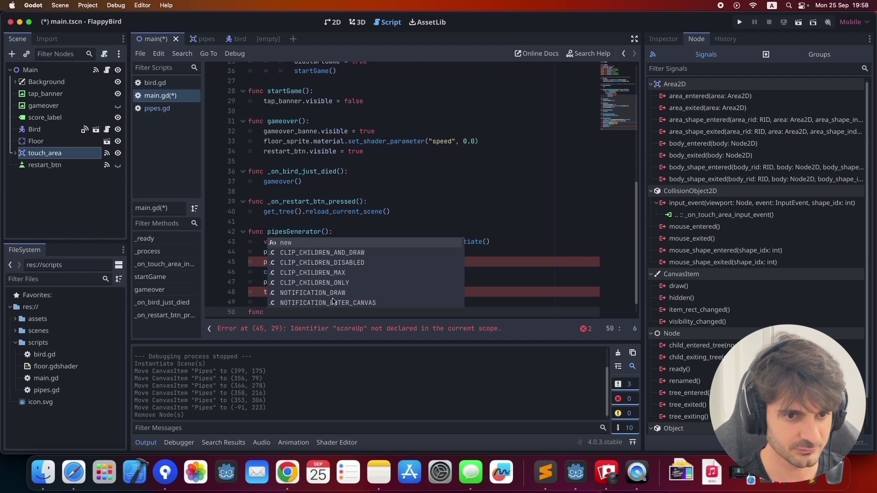
left_click(323, 221)
double_click(372, 263)
key("cmd+c")
left_click(315, 313)
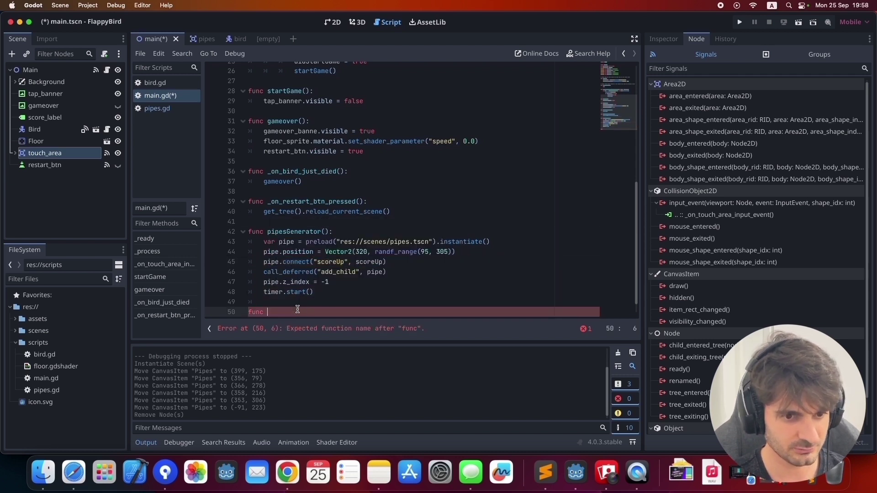
key("cmd+v")
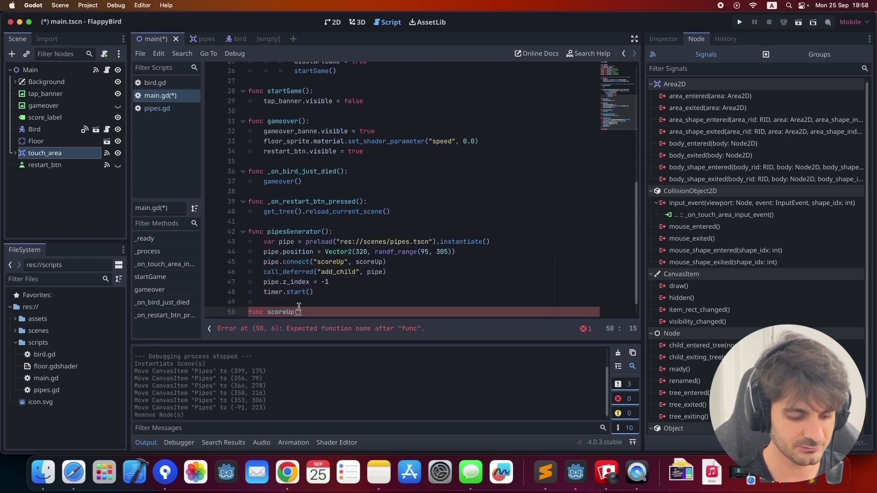
type(":")
key("Return")
type("pass")
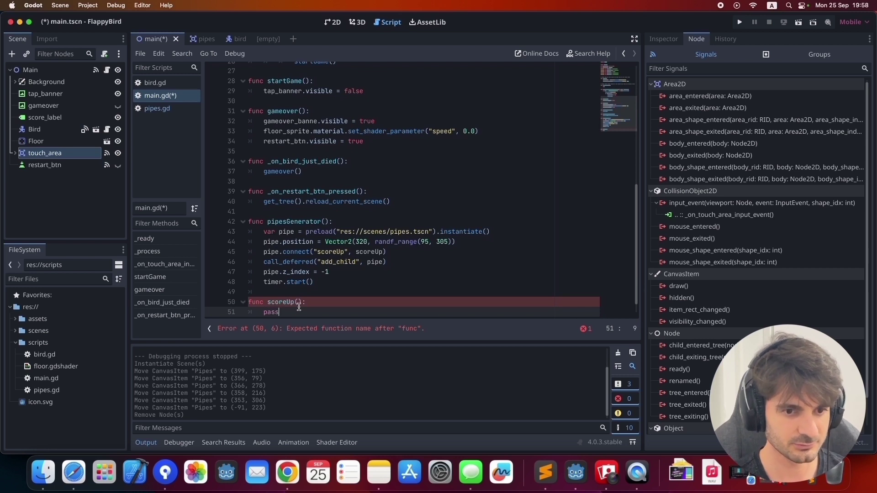
Review the connect call's scoreUp argument, the new function and the Bird node.
double_click(314, 250)
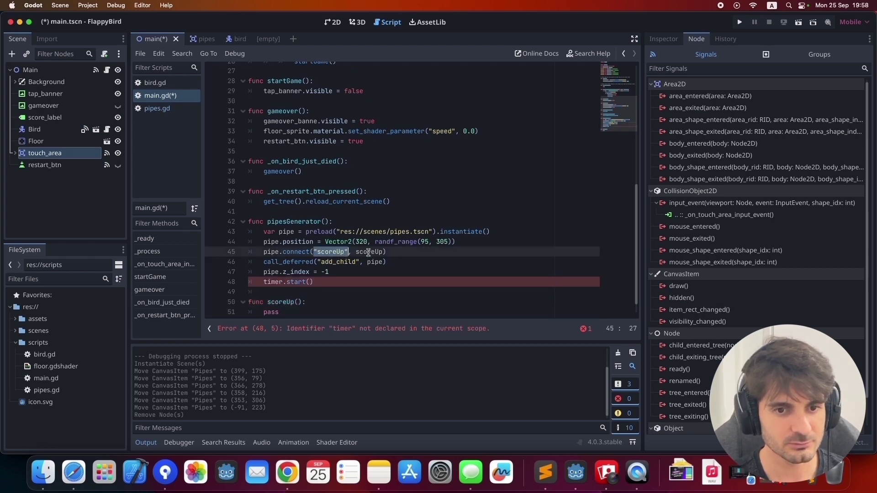
left_click(368, 252)
left_click_drag(304, 312, 248, 302)
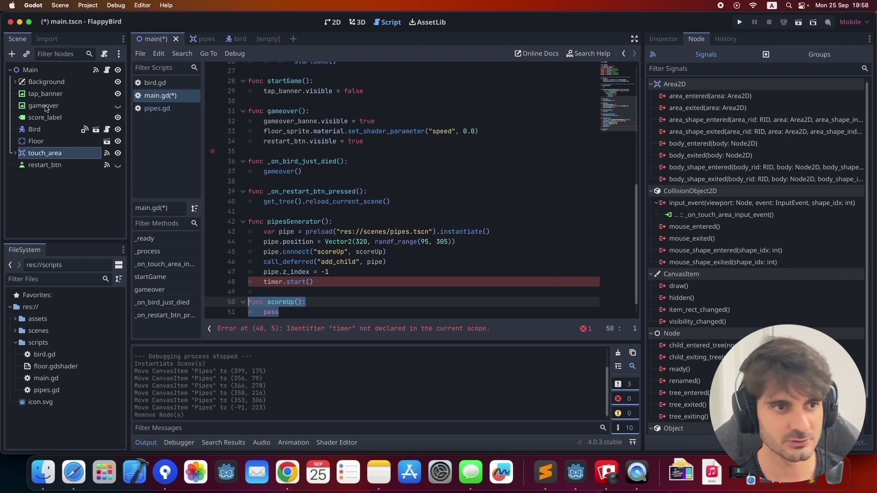
left_click(36, 128)
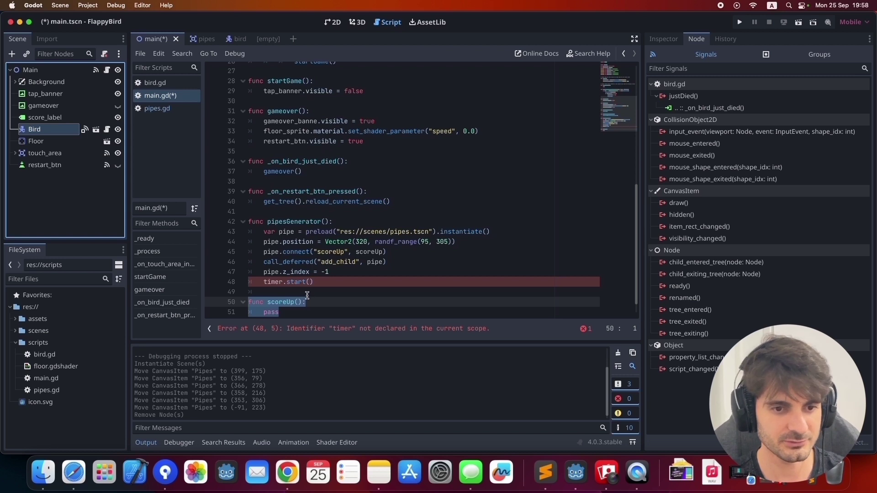
left_click(305, 312)
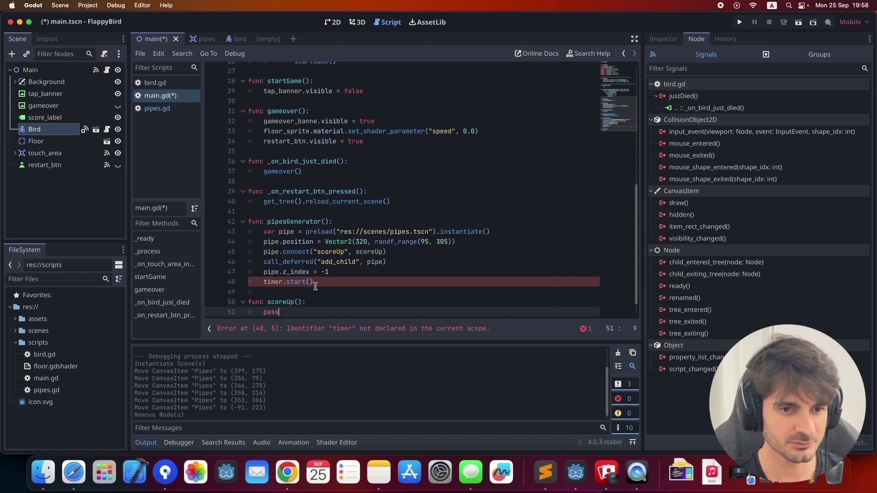
mouse_move(330, 272)
left_mouse_down()
mouse_move(264, 272)
mouse_move(387, 262)
left_mouse_up()
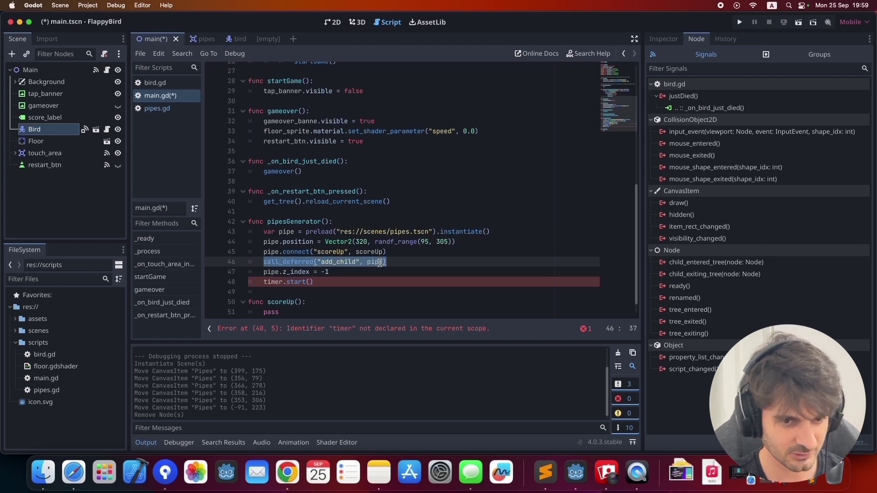
left_click(390, 253)
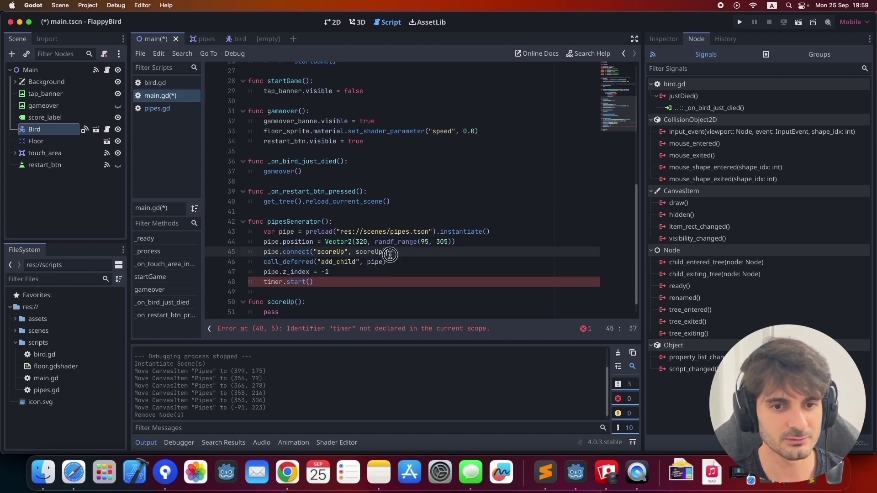
key("Return")
type("add")
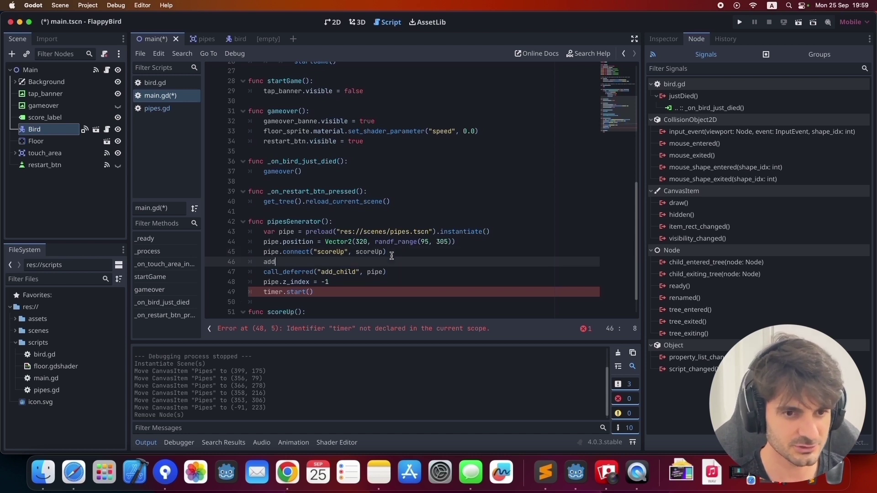
type("_c")
key("Return")
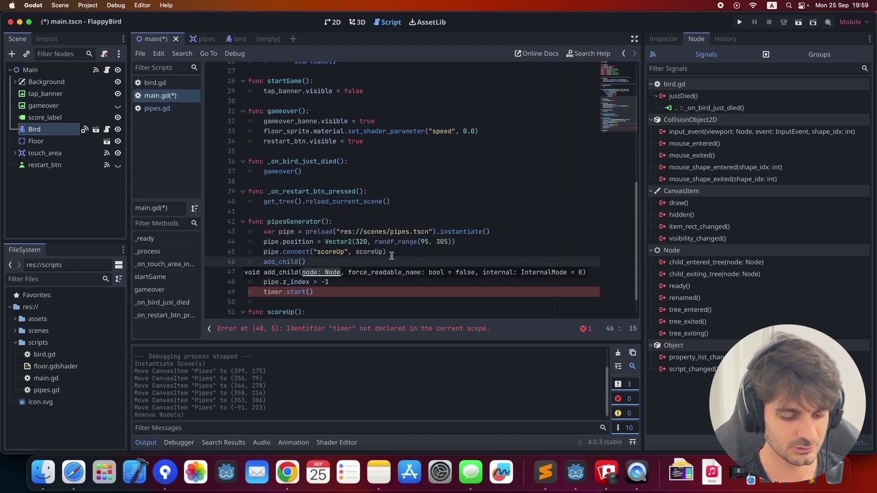
type("\"\"")
key("Return")
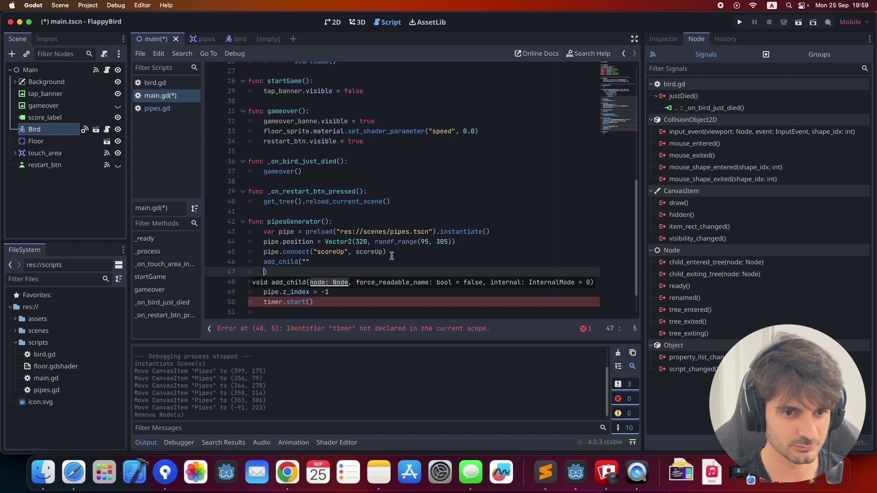
key("BackSpace")
key("BackSpace")
key("BackSpace")
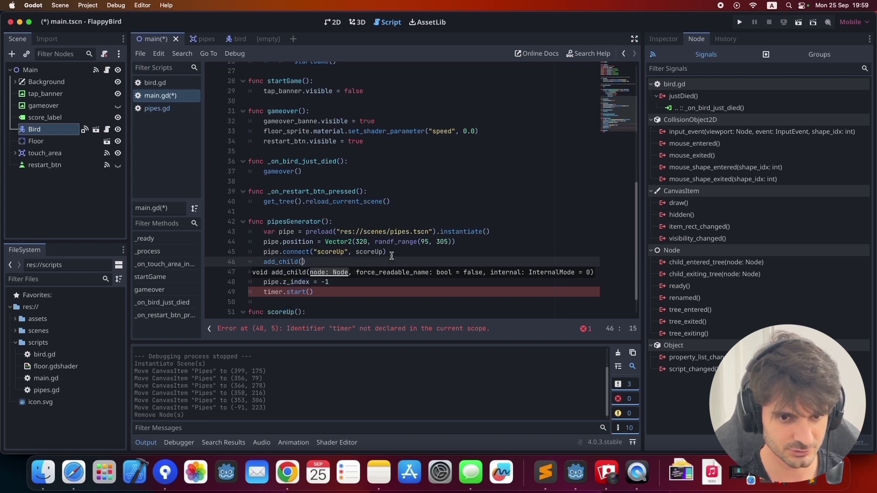
left_click_drag(392, 258, 243, 258)
key("BackSpace")
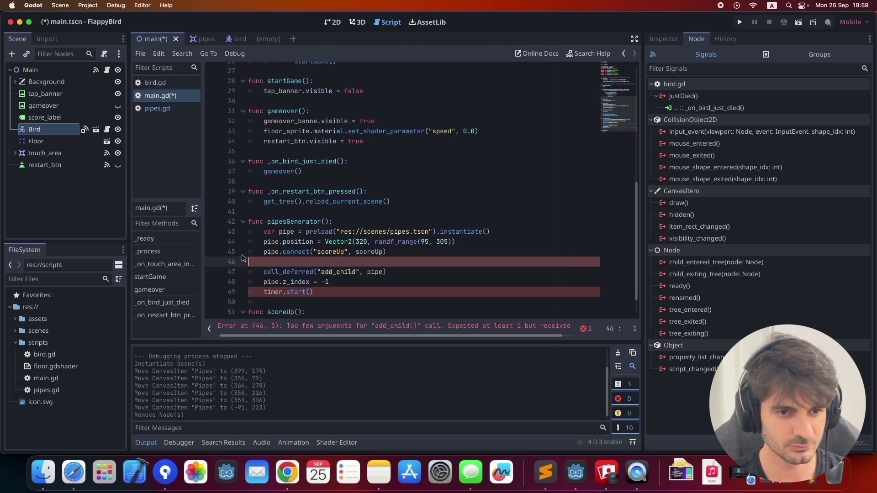
key("BackSpace")
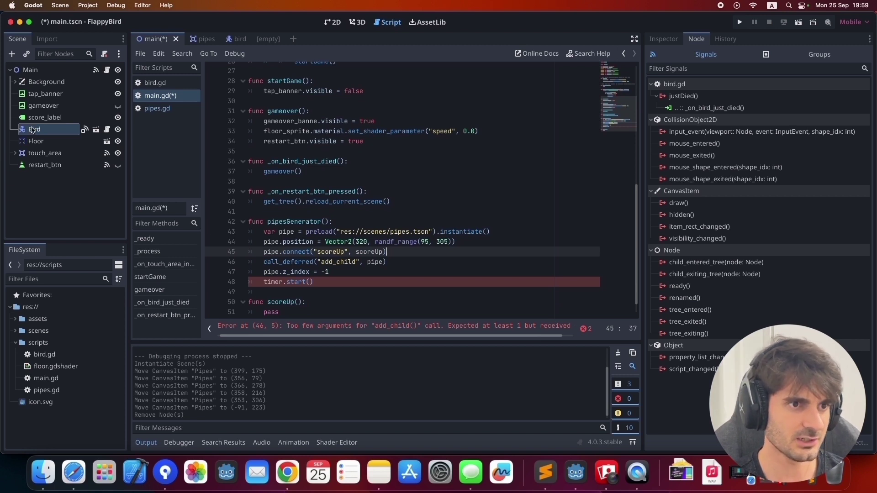
left_click_drag(329, 272, 264, 272)
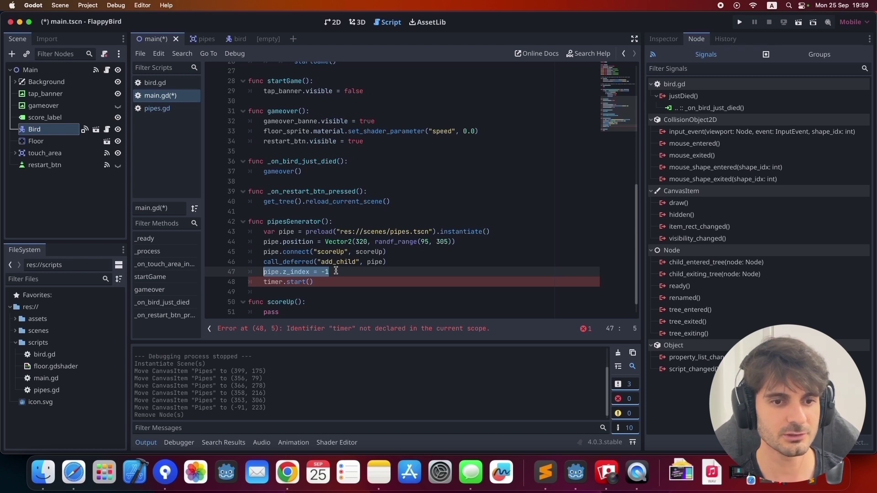
left_click(336, 270)
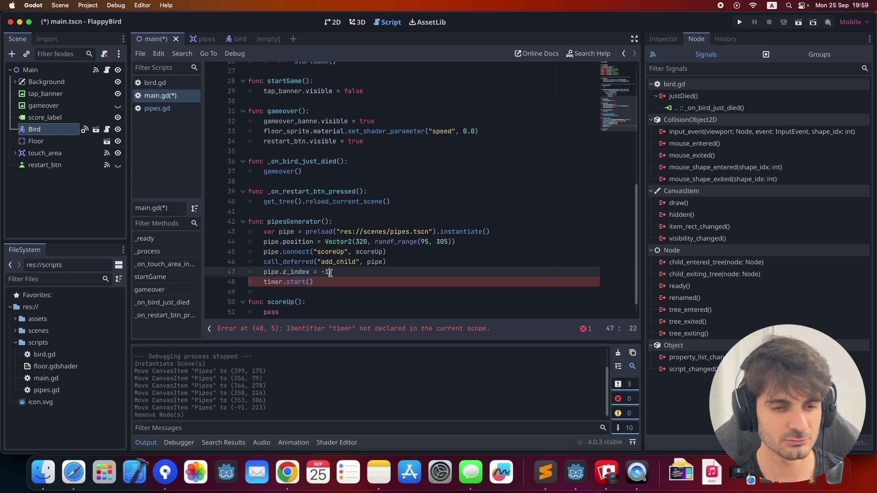
left_click_drag(314, 282, 264, 281)
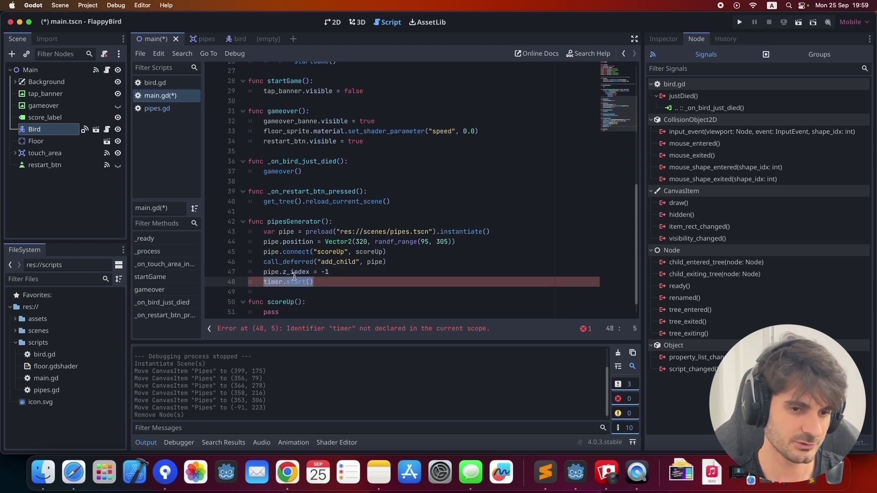
Comment out the timer.start() call with Ctrl+K.
key("ctrl+k")
scroll(314, 283, "down", 1)
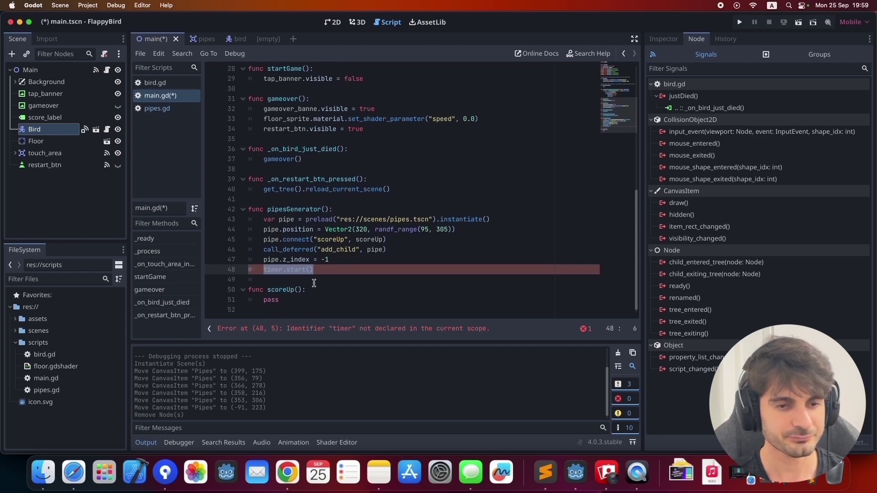
scroll(283, 299, "up", 1)
double_click(272, 310)
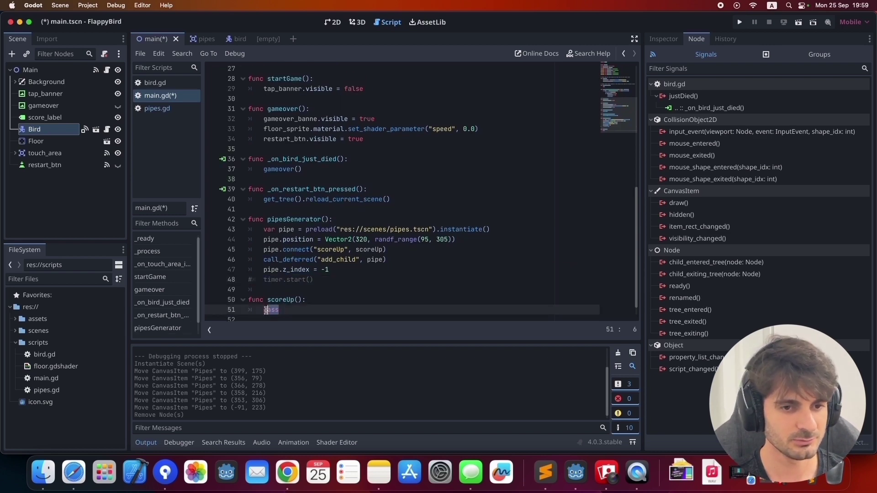
scroll(313, 189, "up", 9)
Add 'var score: int = 0' below the floor_sprite declaration.
left_click(369, 109)
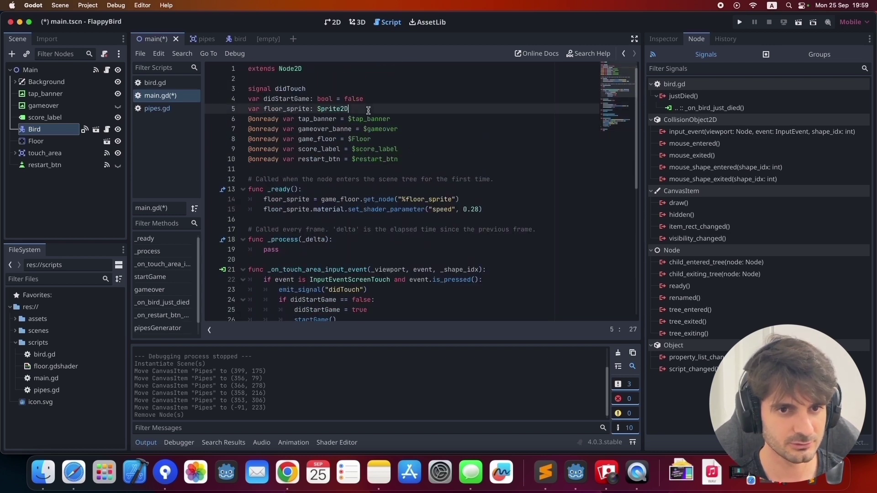
key("Return")
type("var score: int = 0")
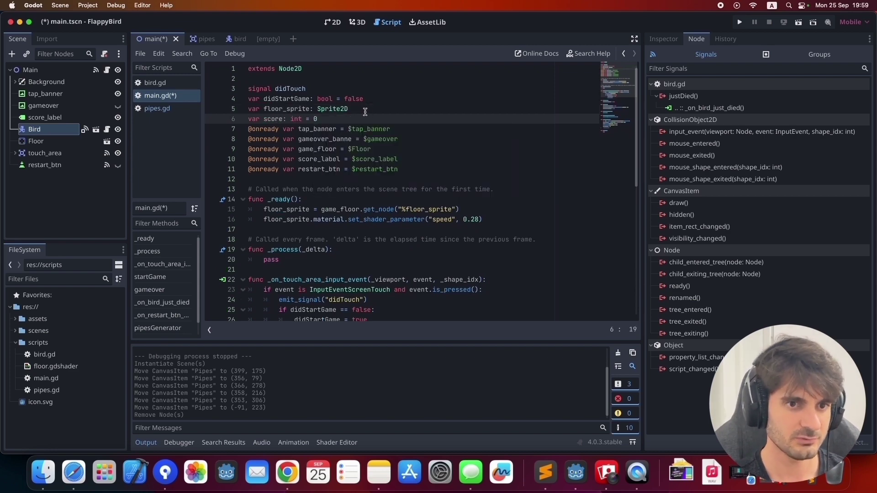
left_click_drag(320, 118, 248, 119)
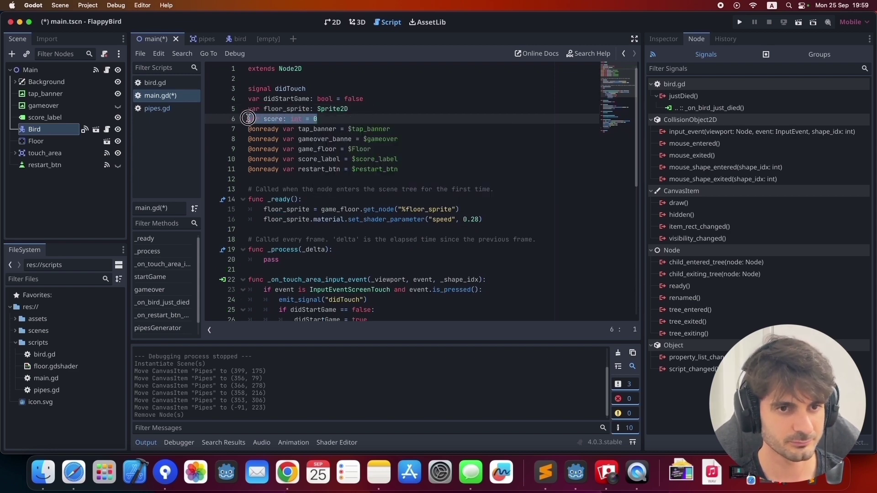
Replace pass in scoreUp() with 'score += 1'.
scroll(339, 150, "down", 10)
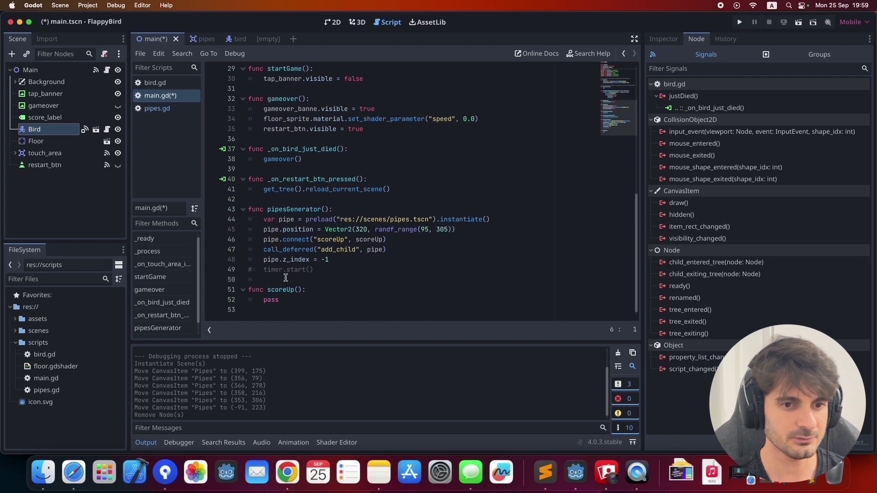
double_click(277, 297)
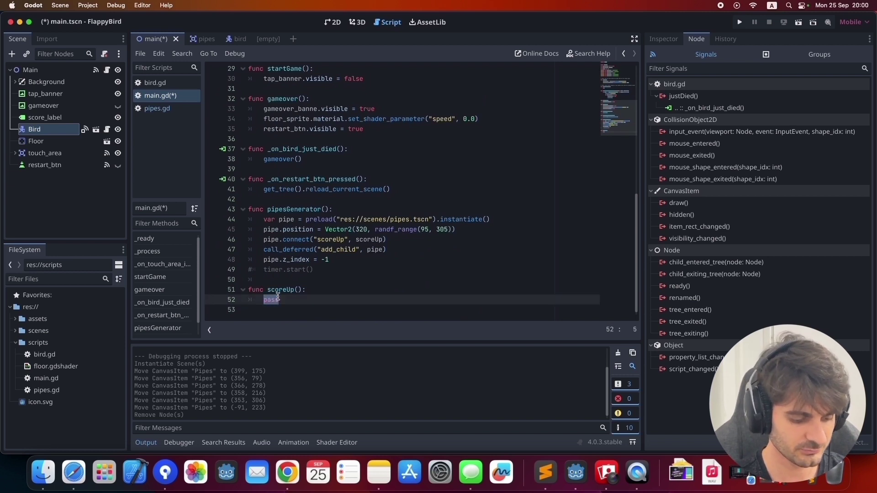
type("score += 1")
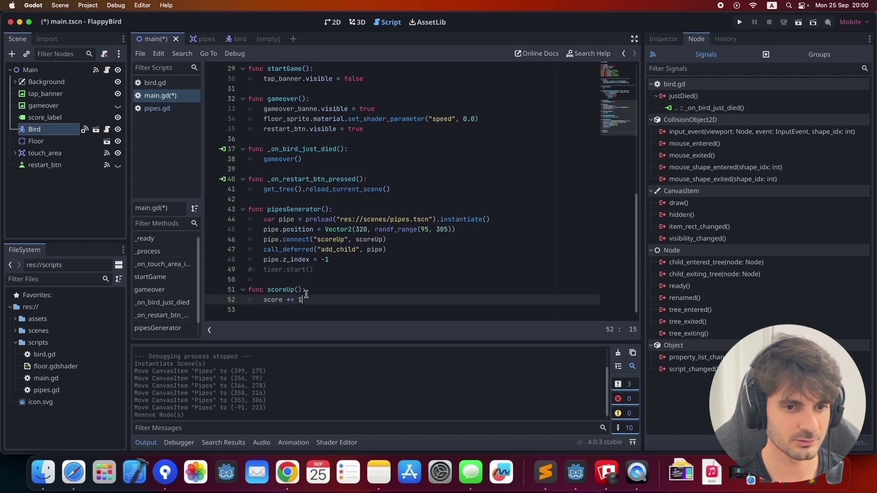
key("super+shift+Left")
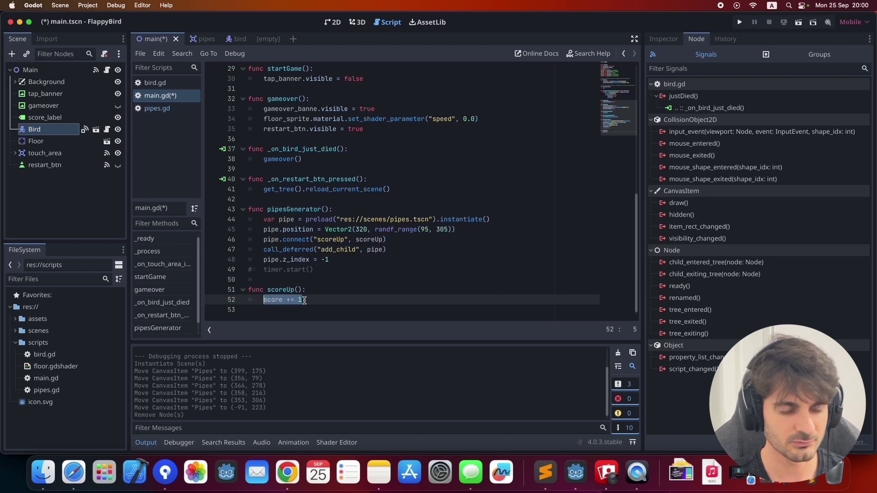
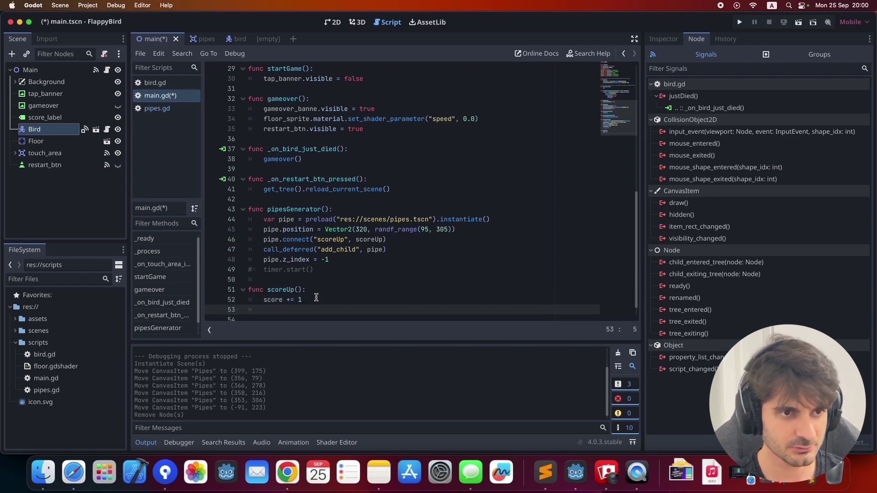
In scoreUp, add score_label.text = str(score) below score += 1.
left_click(45, 117)
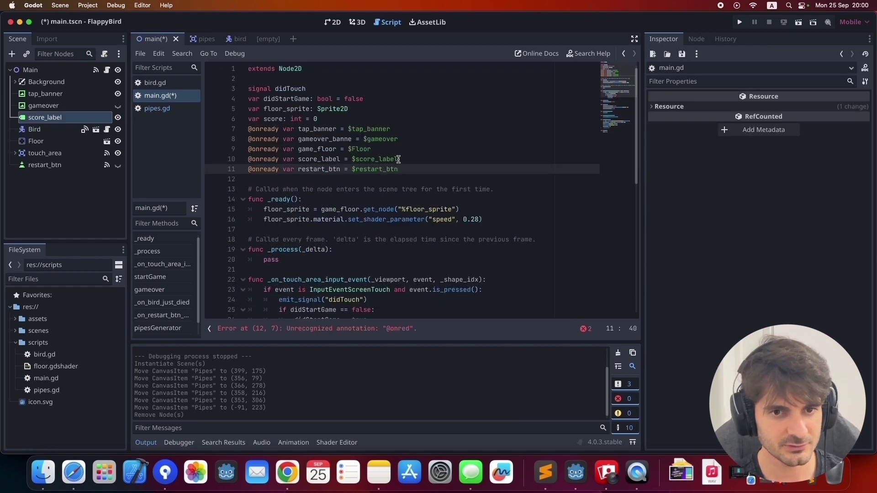
left_click_drag(398, 159, 247, 160)
double_click(311, 159)
scroll(320, 219, "down", 10)
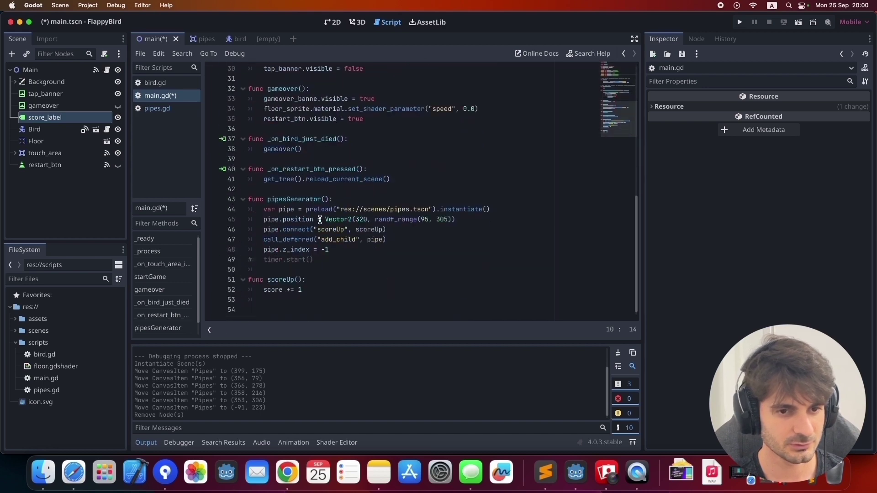
left_click(284, 304)
type("sc")
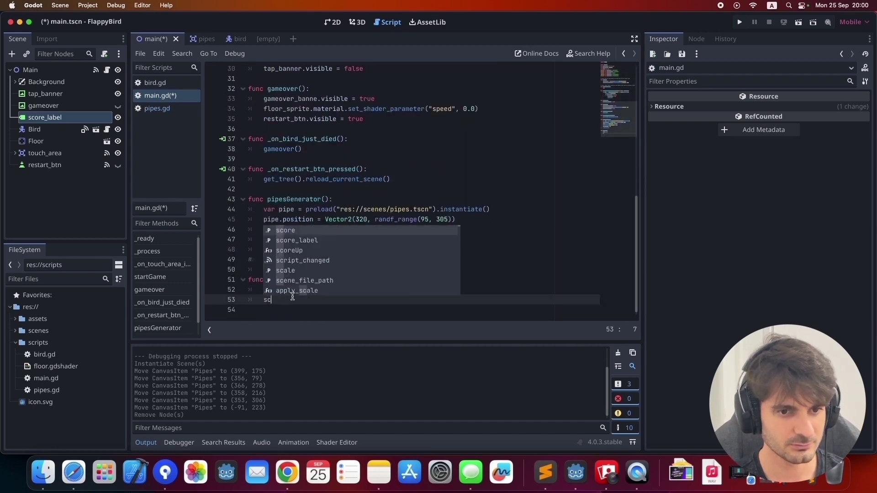
type("ore_label ")
type("text")
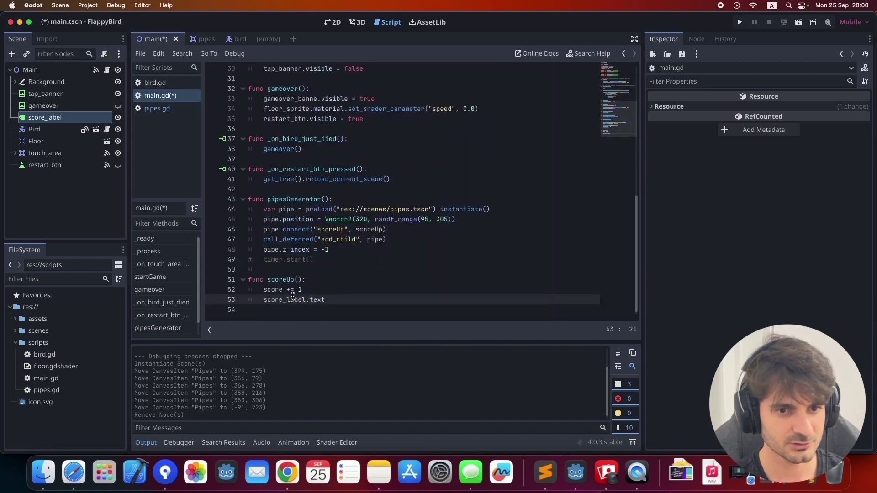
type("= ")
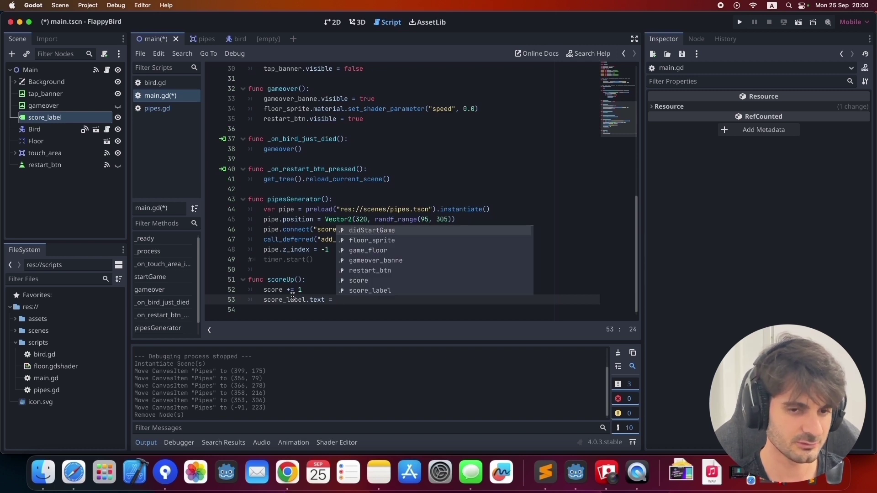
type("str")
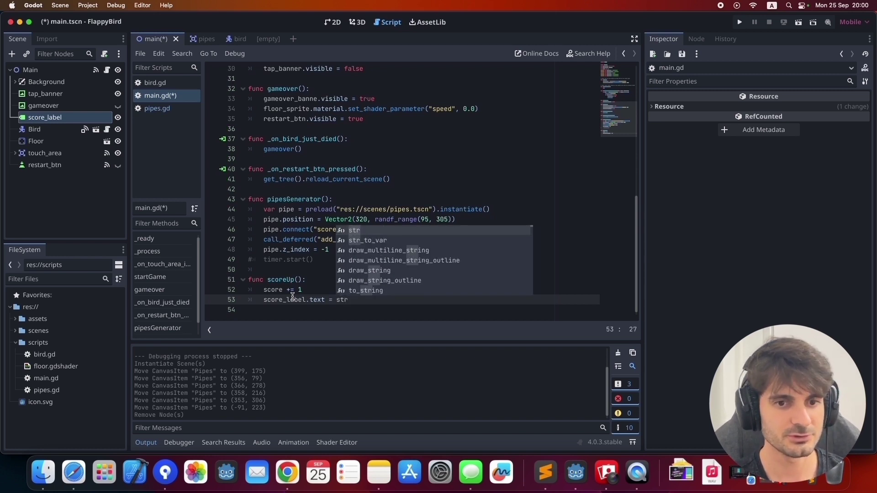
type("(")
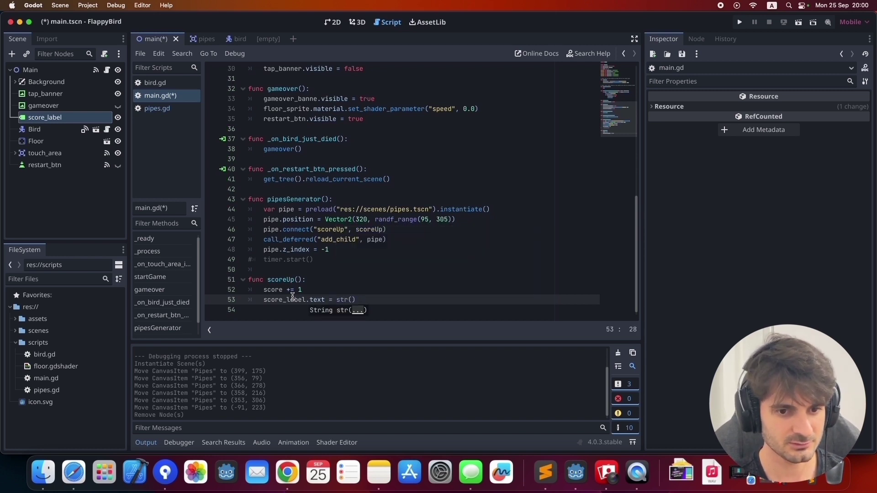
type("core")
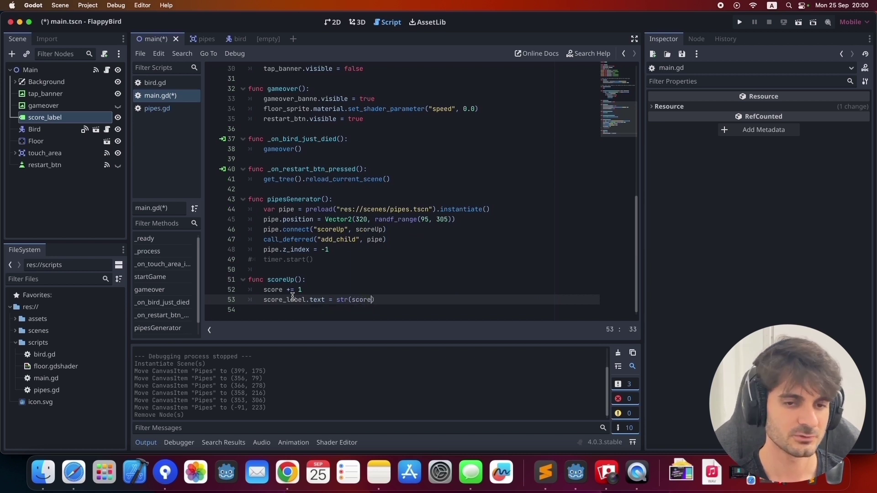
left_click_drag(373, 300, 336, 299)
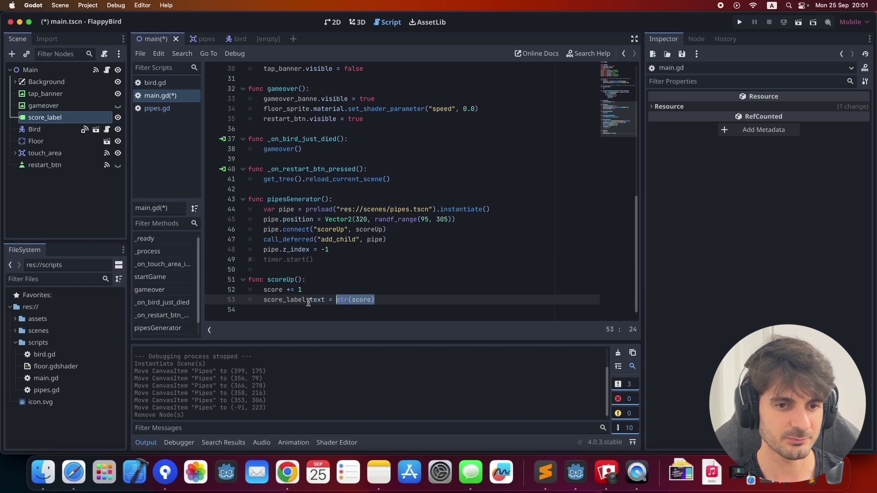
left_click_drag(327, 299, 264, 299)
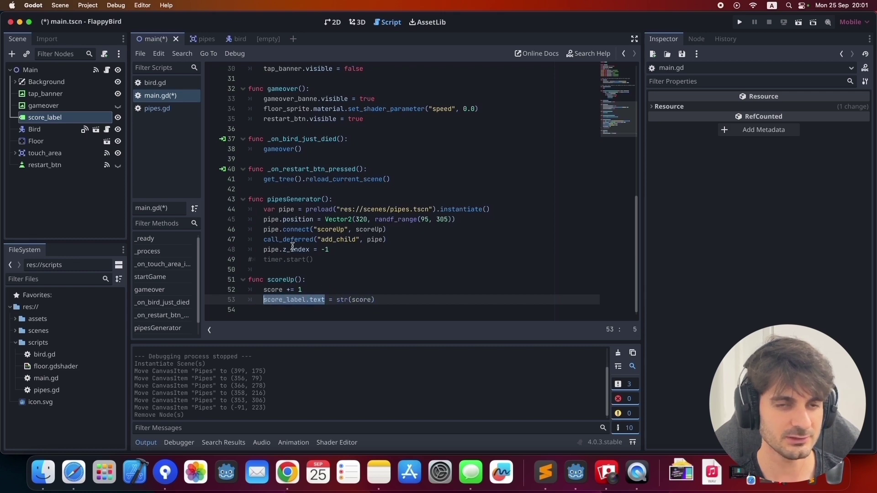
scroll(323, 183, "up", 10)
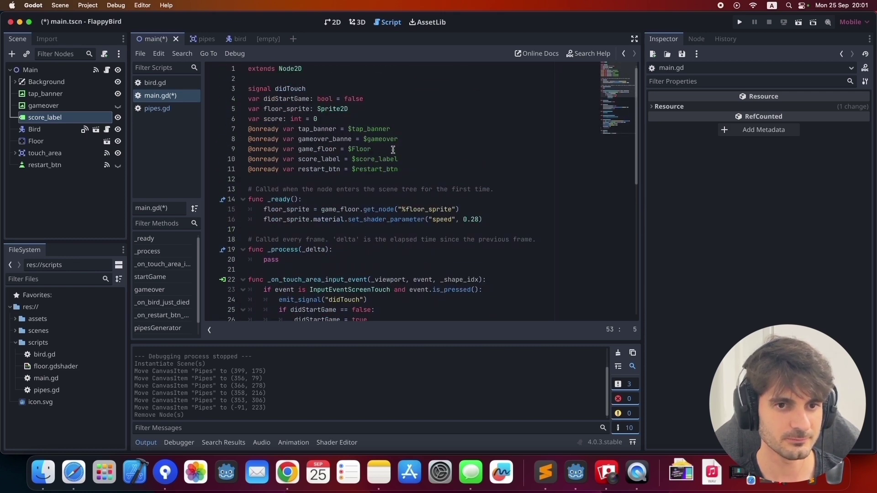
scroll(393, 149, "down", 10)
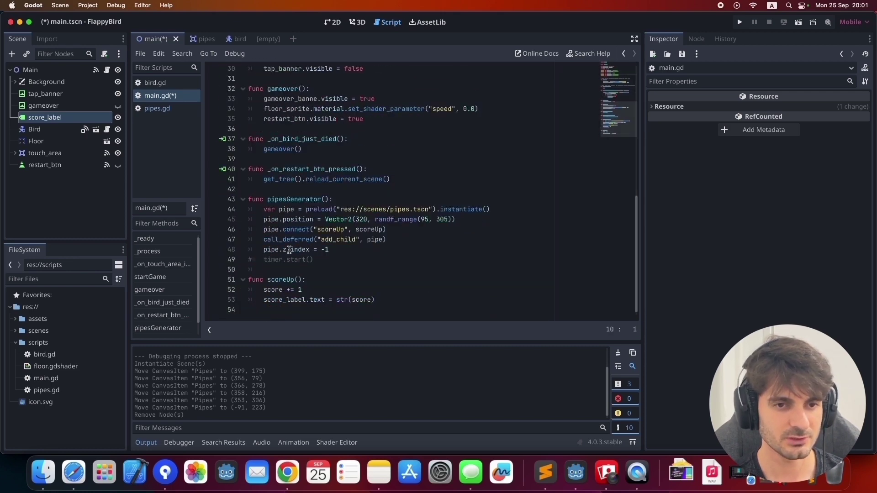
Add a Timer node as a child of Main in the Scene dock.
right_click(31, 71)
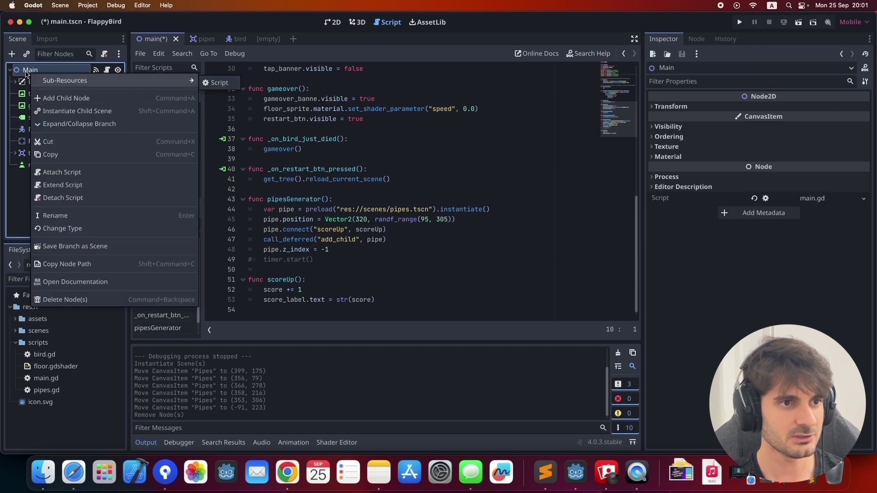
left_click(67, 98)
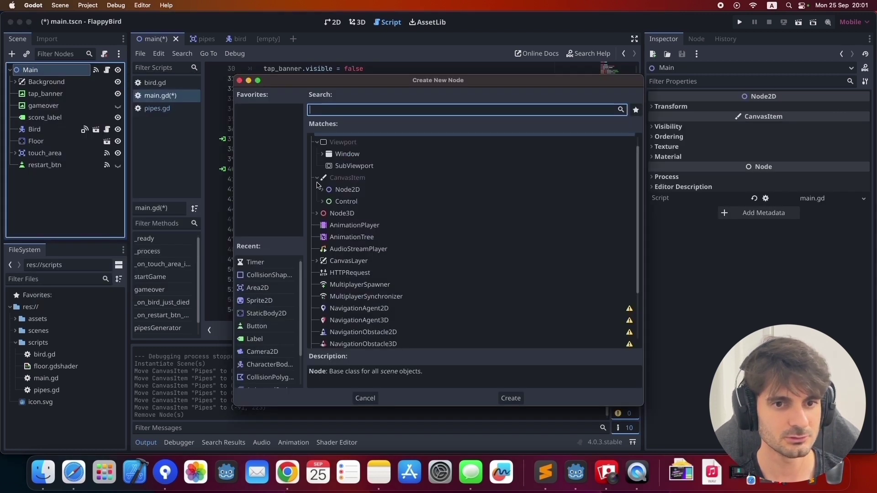
type("ti,")
key("BackSpace")
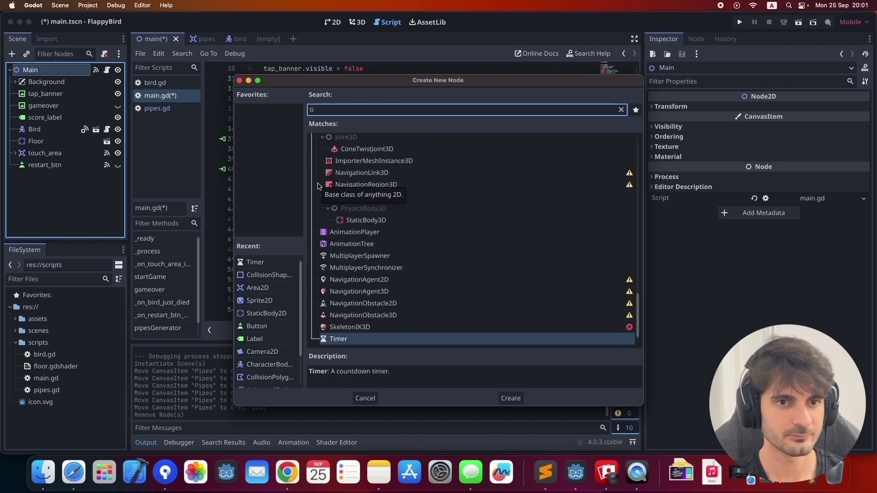
type(",er")
key("BackSpace")
key("BackSpace")
key("BackSpace")
type("mer")
key("Return")
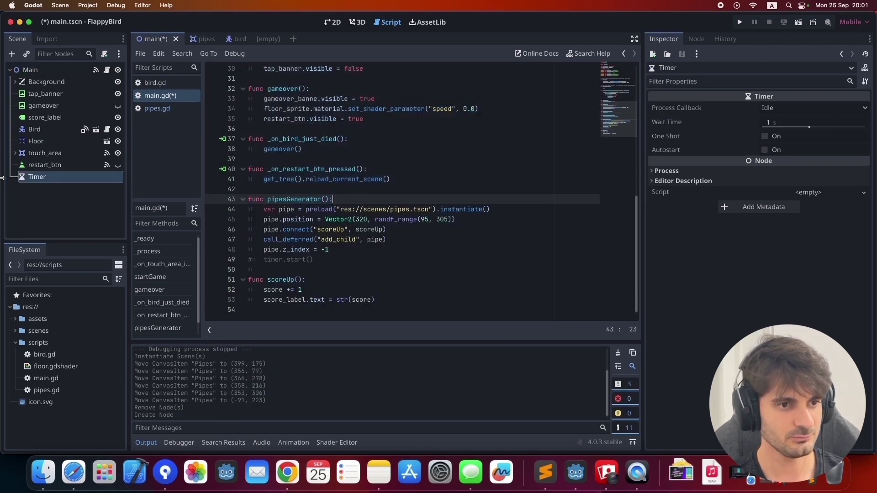
scroll(397, 186, "up", 10)
left_click(411, 167)
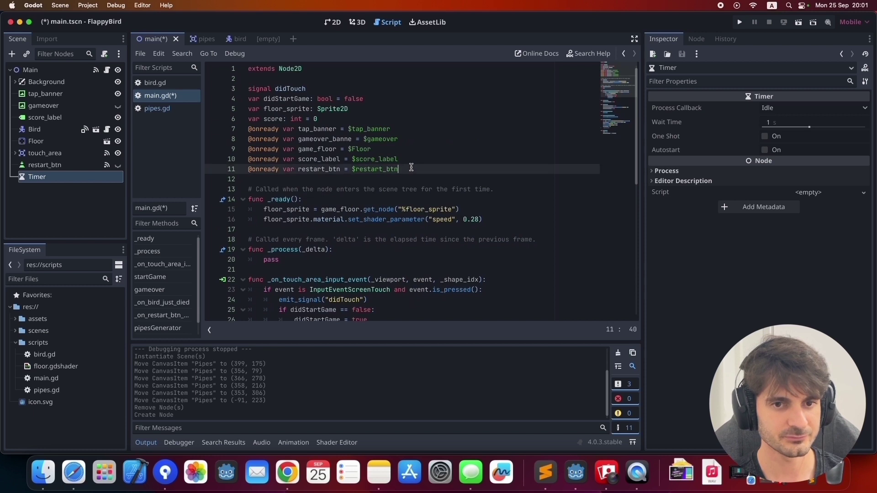
key("Return")
type("@onready")
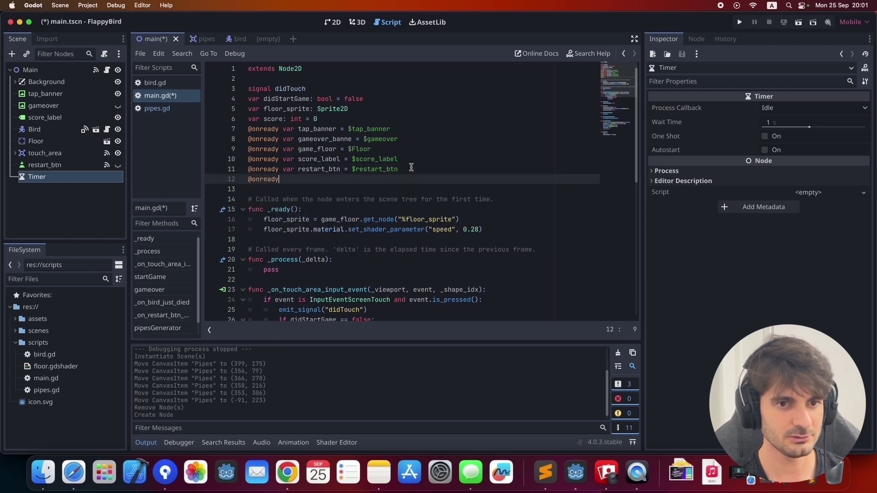
type(" var timer = $Timer")
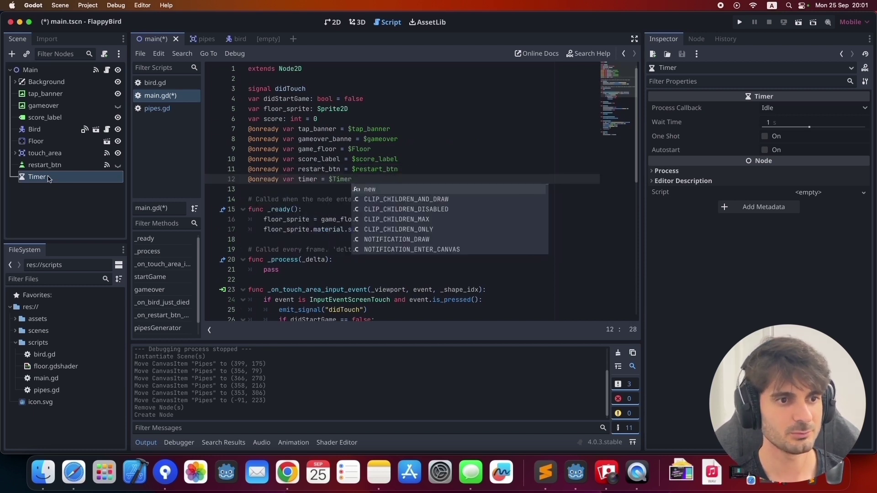
Set the Timer's Wait Time to 2 and turn on One Shot.
left_click(785, 124)
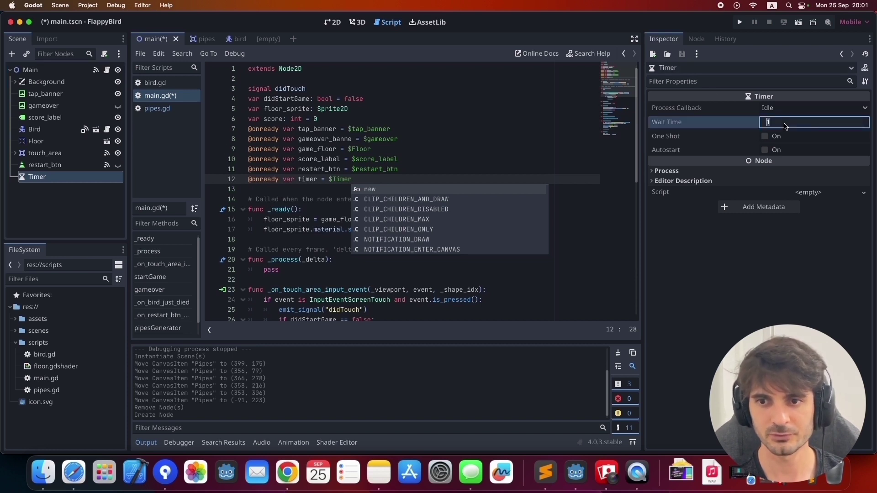
type("2")
key("Return")
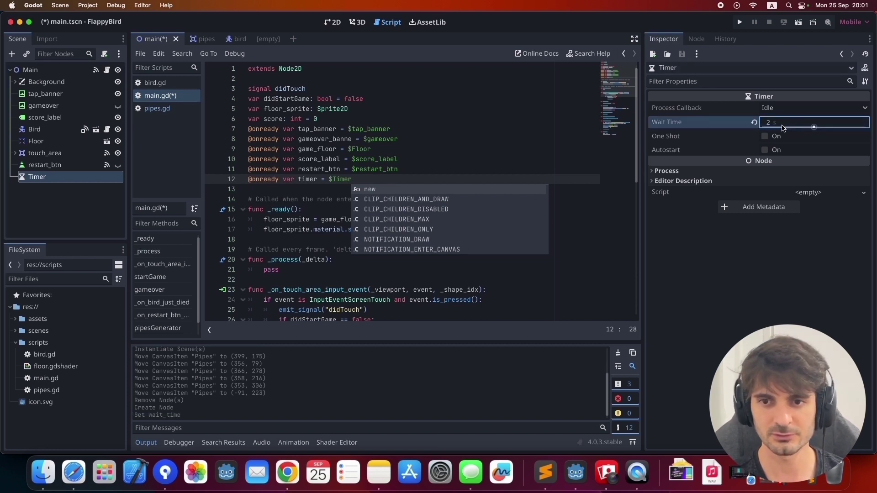
left_click(765, 136)
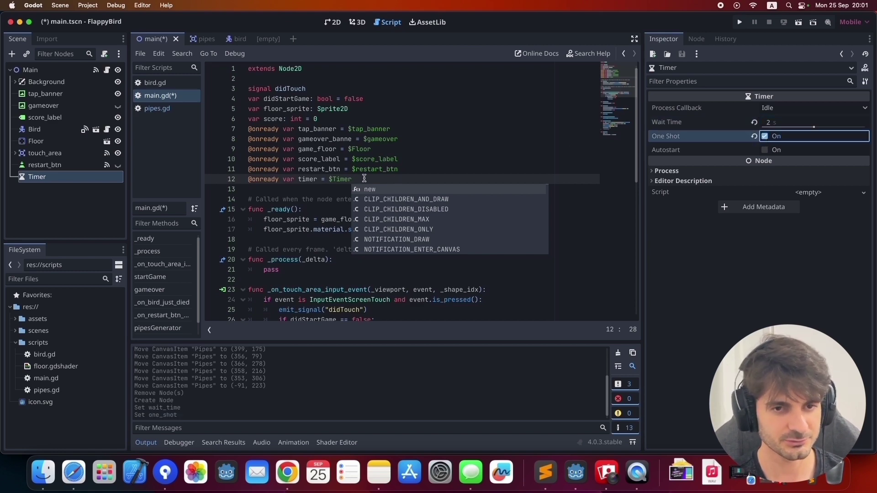
Uncomment the timer.start() call in pipesGenerator.
scroll(364, 178, "down", 10)
left_click(252, 260)
type("#")
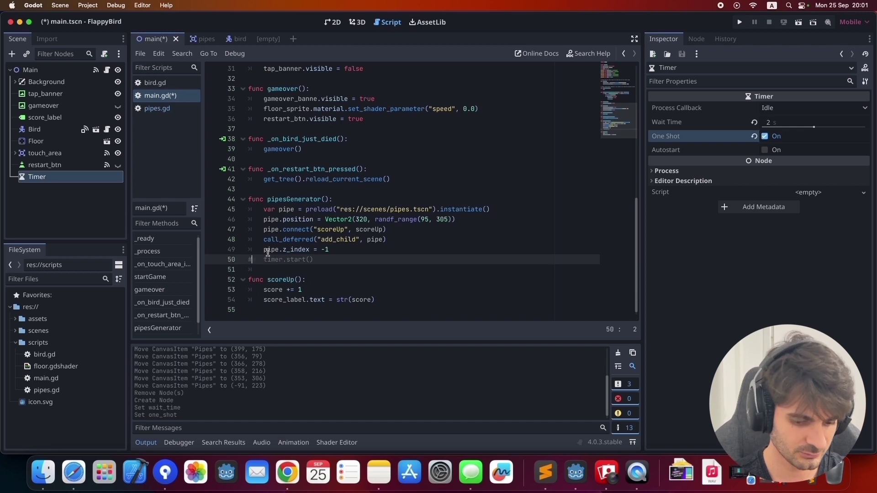
key("BackSpace")
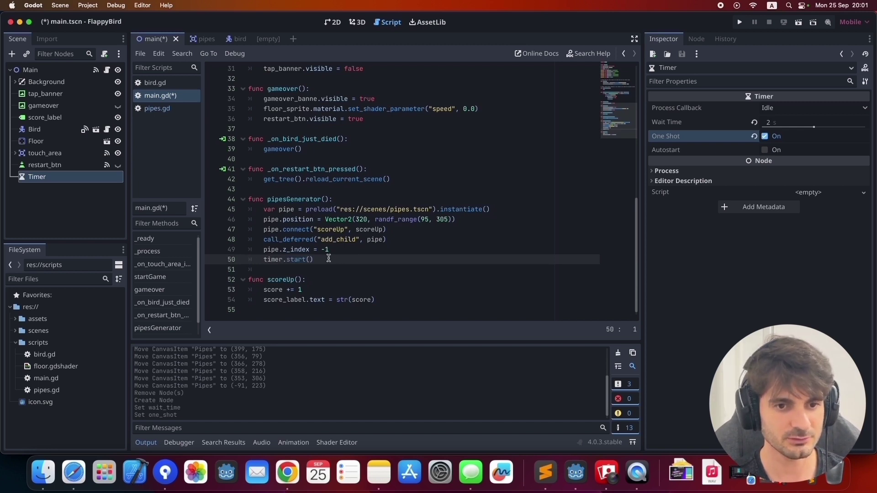
left_click_drag(329, 259, 249, 200)
left_click_drag(382, 304, 249, 280)
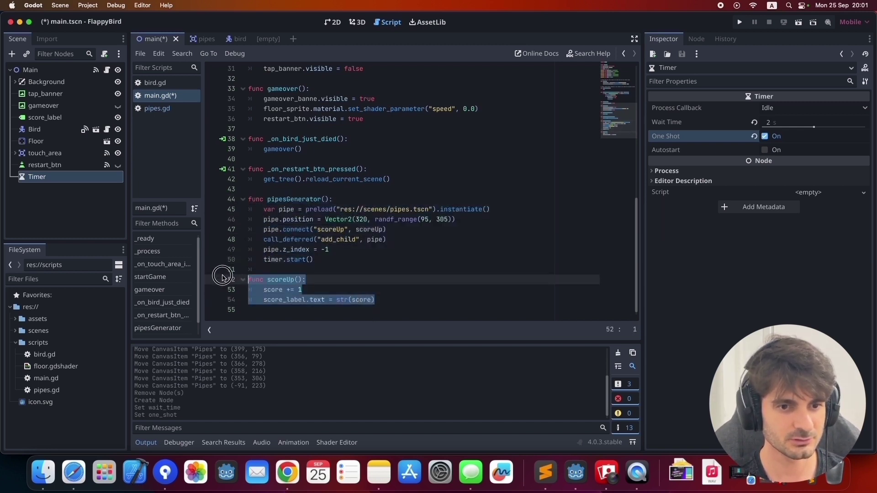
key("alt+Up")
key("alt+Up")
key("alt+Up")
key("alt+Up")
key("alt+Up")
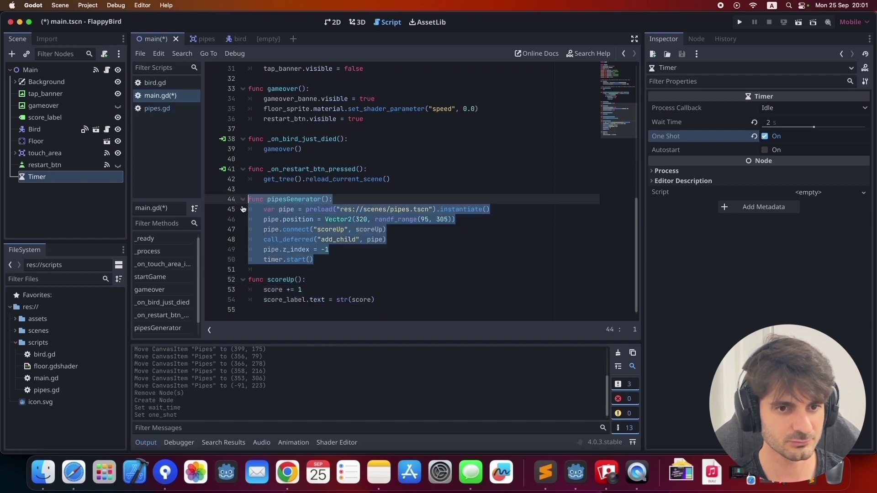
scroll(328, 251, "up", 10)
scroll(332, 247, "up", 3)
scroll(333, 247, "down", 3)
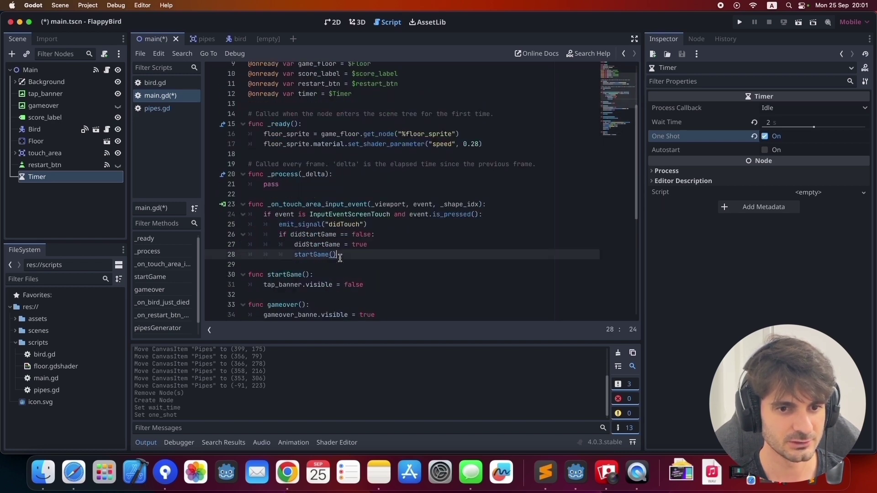
Call pipesGenerator() after startGame() in the touch handler and run the game.
left_click(343, 254)
key("Return")
type("pip")
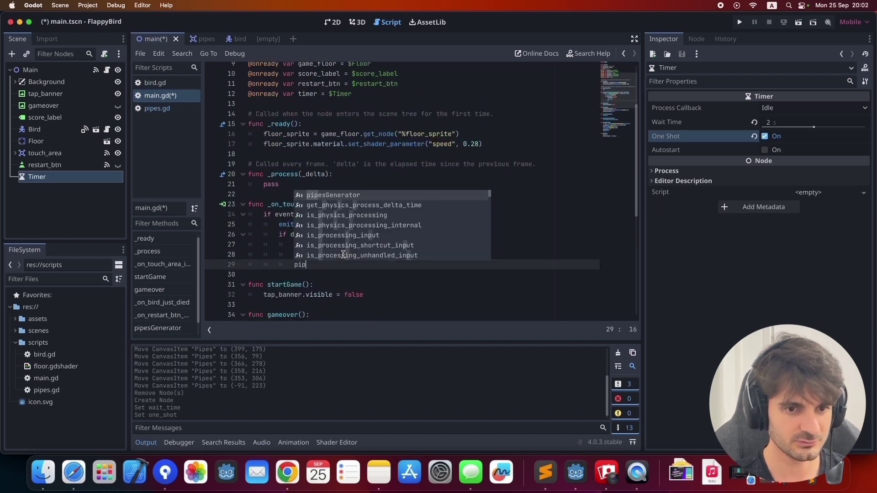
key("Return")
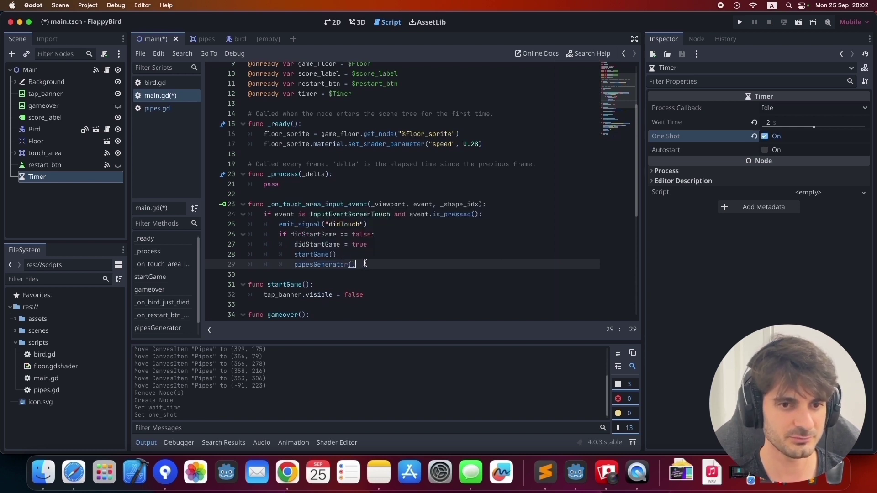
key("super+b")
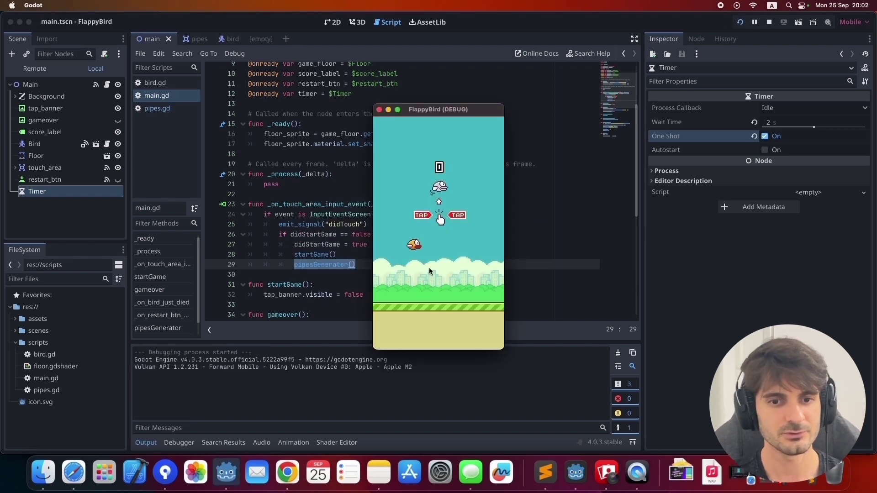
Play-test by flapping the bird, restart after Game Over, then quit the running game.
left_click(437, 270)
left_click(437, 269)
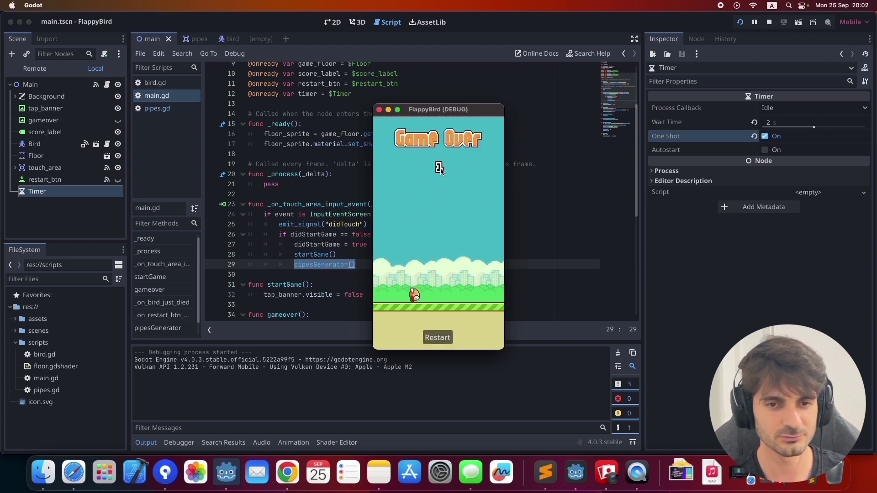
left_click(437, 337)
left_click(460, 267)
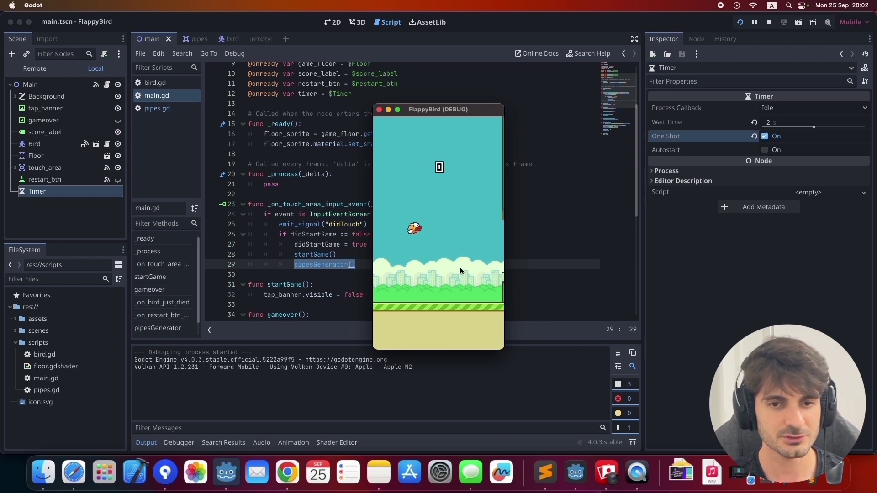
left_click(455, 279)
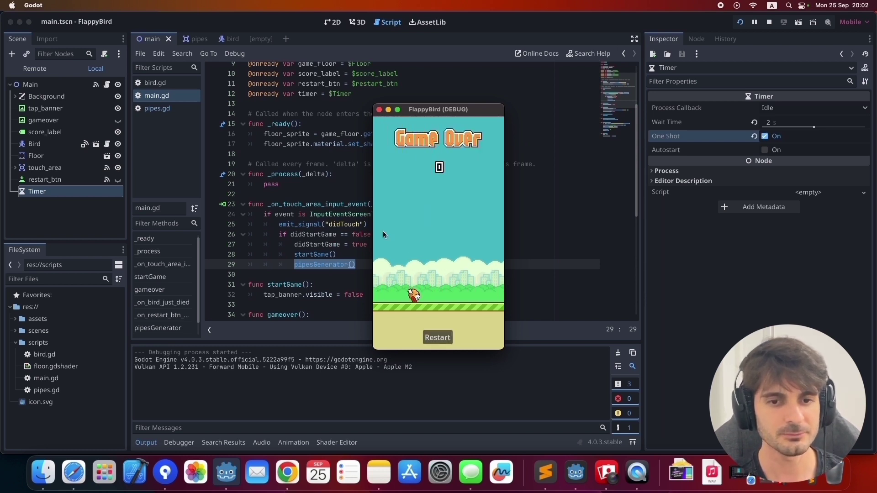
key("super+q")
scroll(345, 179, "down", 8)
Open pipes.gd and select the velocity and position lines in _process.
scroll(345, 180, "up", 8)
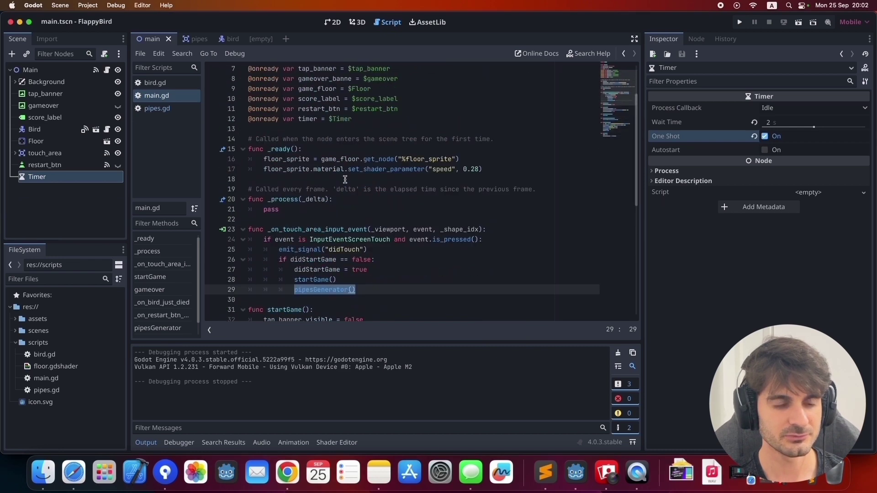
scroll(346, 179, "up", 2)
scroll(346, 177, "down", 9)
scroll(346, 178, "down", 1)
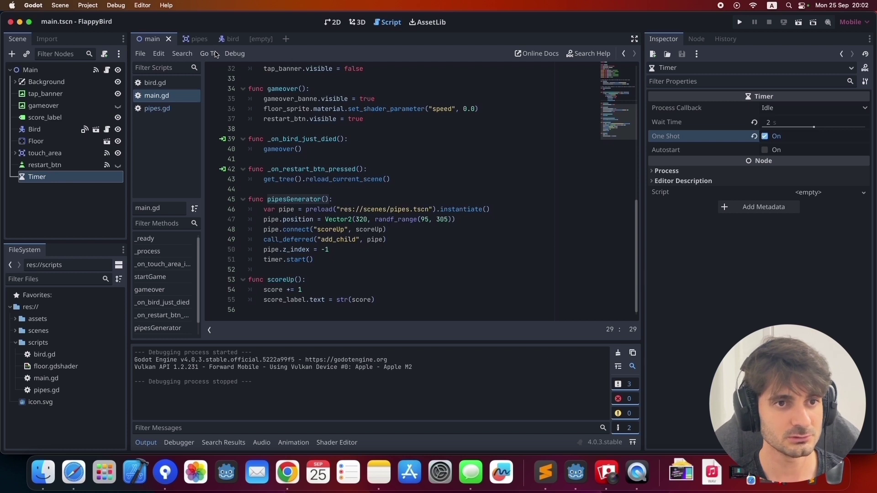
left_click(195, 39)
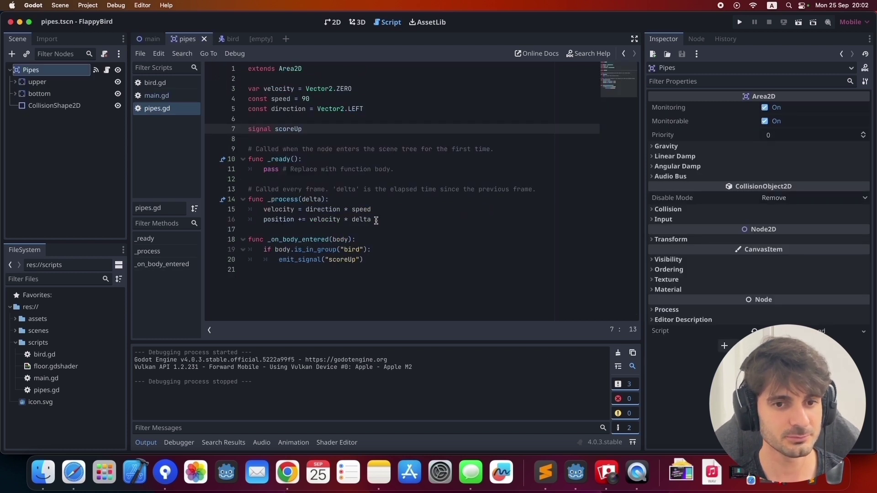
left_click_drag(376, 221, 264, 210)
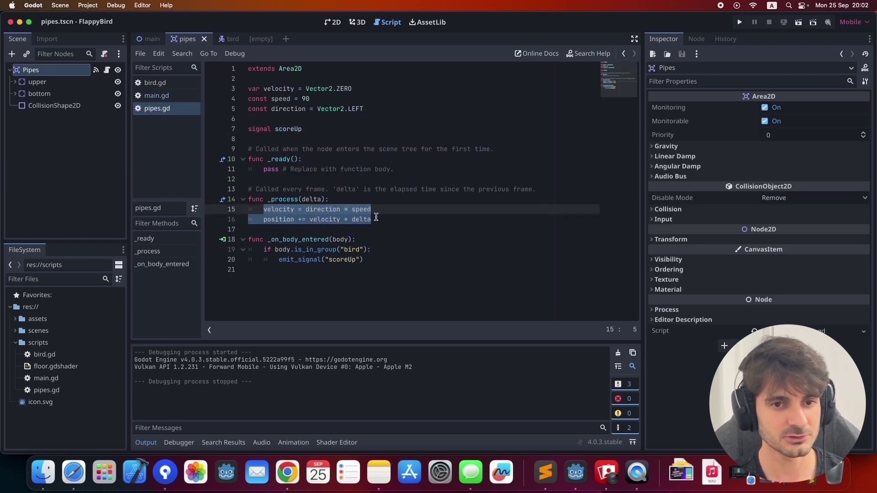
left_click(341, 201)
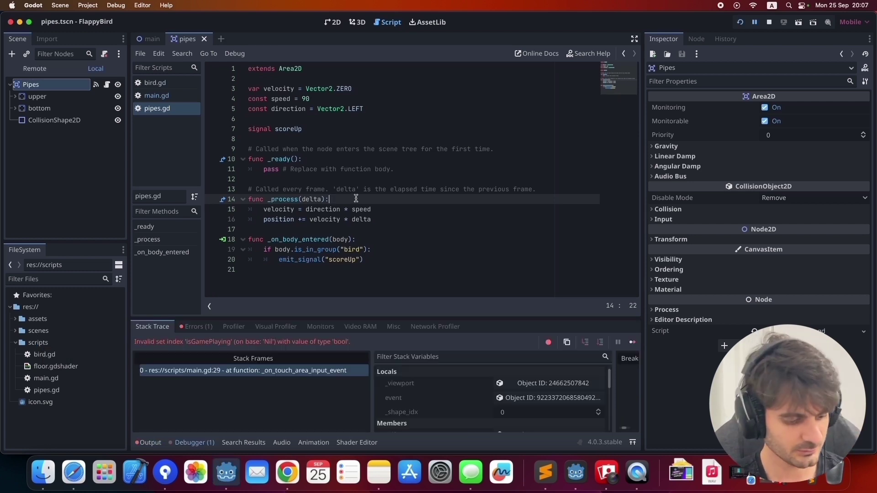
left_click_drag(263, 209, 371, 219)
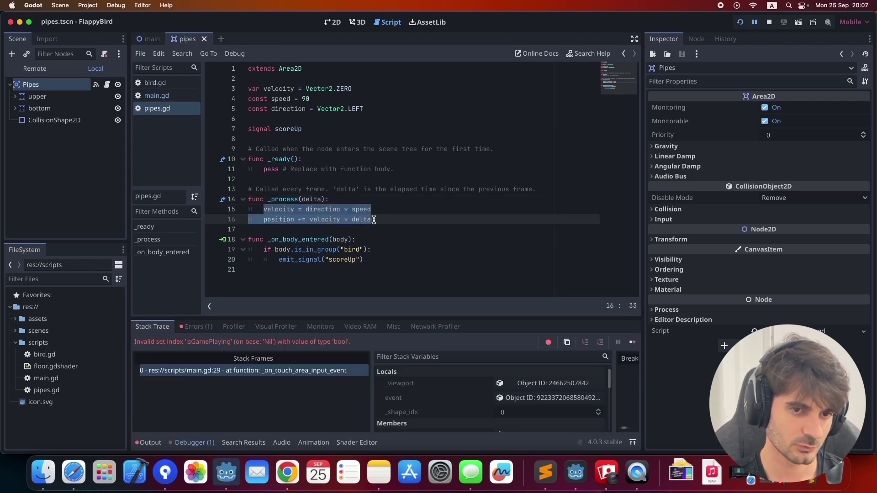
right_click(41, 342)
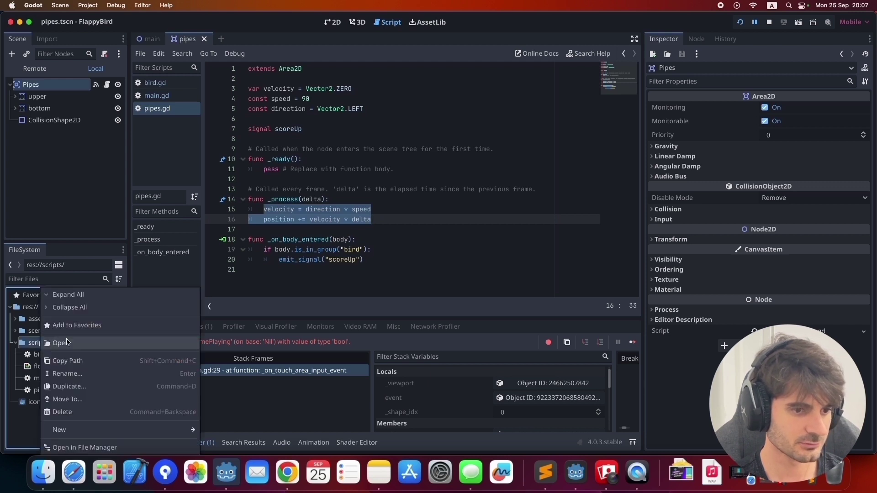
Create singleton.gd in the scripts folder using the Node: Default template.
mouse_move(69, 428)
left_click(237, 415)
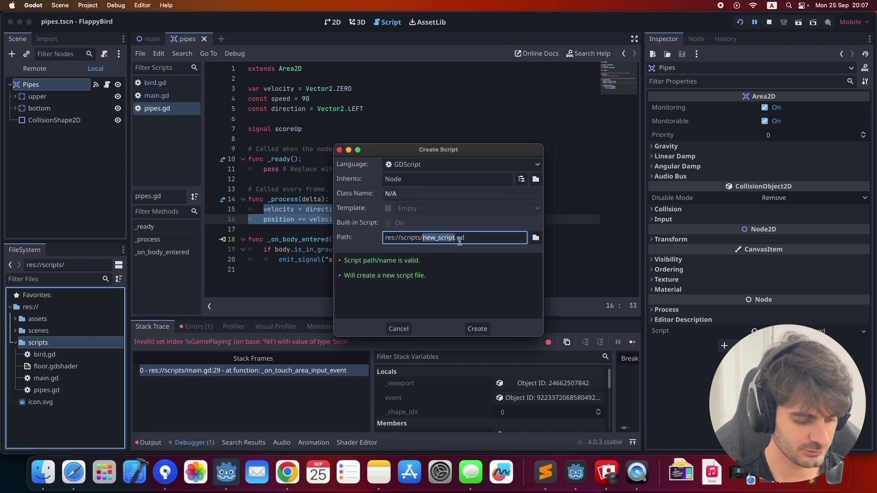
type("singleton")
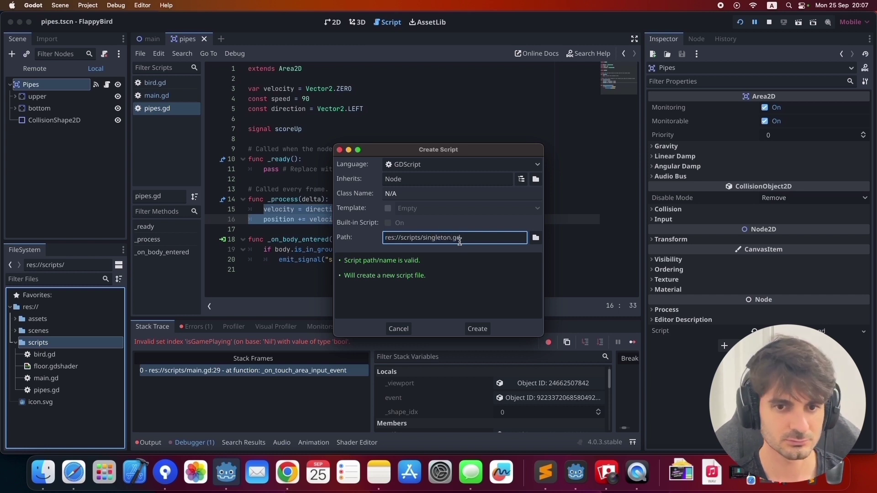
left_click(388, 209)
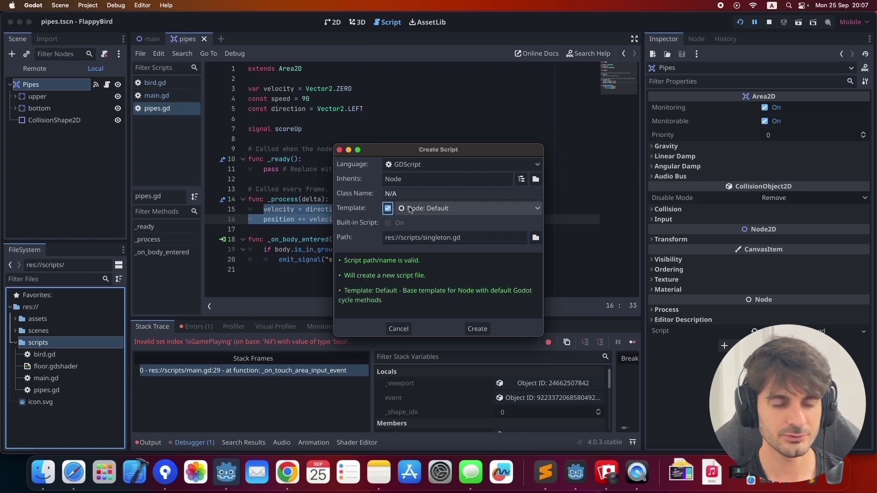
left_click(472, 330)
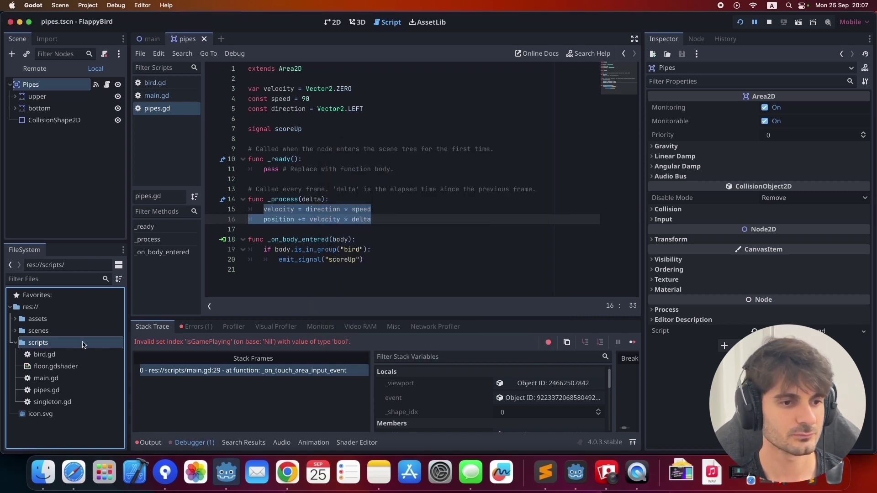
Open singleton.gd and declare var isGamePlaying: bool = false on line 3.
double_click(38, 402)
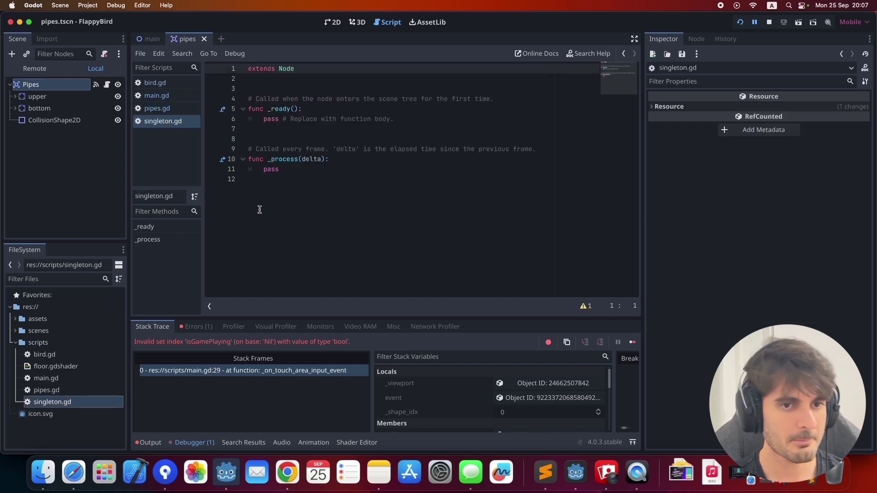
left_click_drag(296, 68, 247, 68)
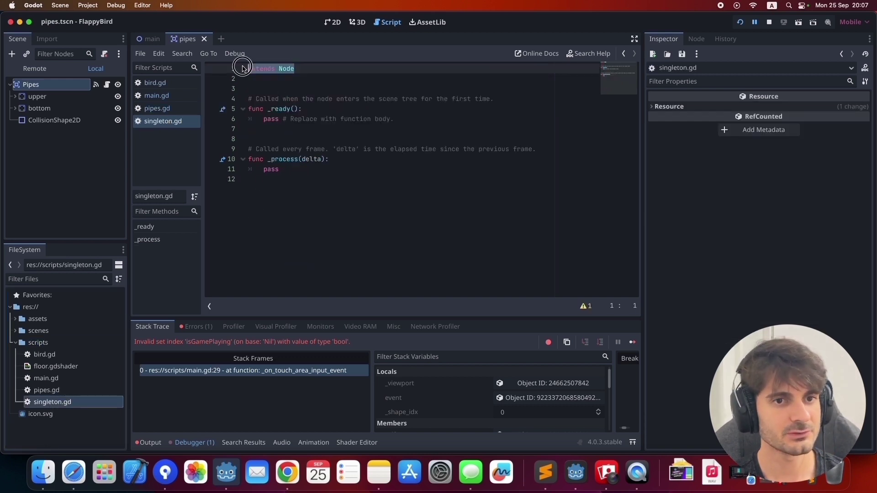
left_click(275, 88)
type("var is")
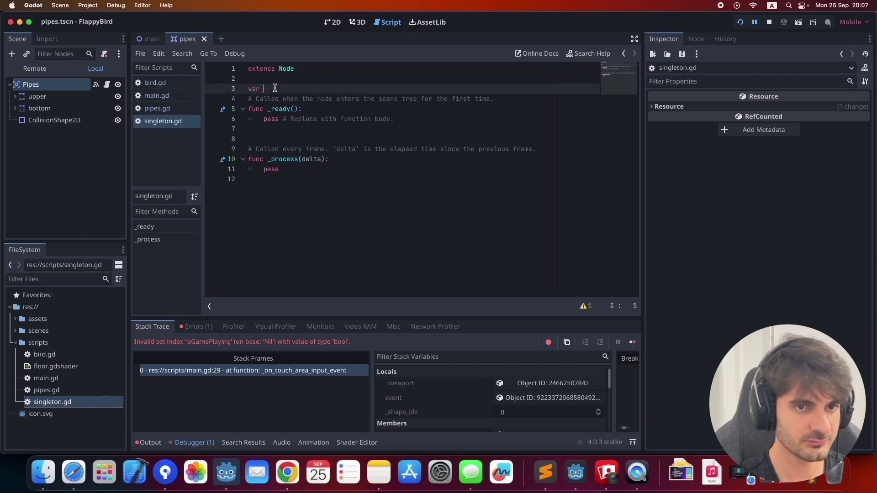
type("GamePlaying")
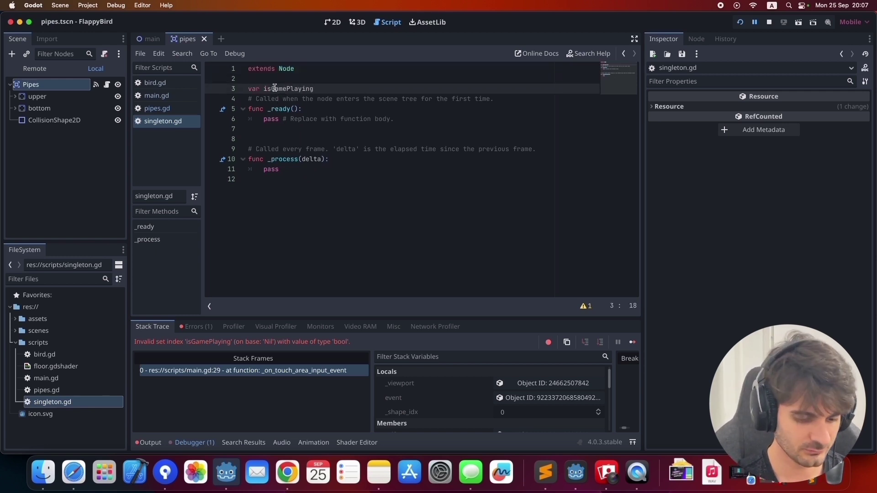
type(": bo")
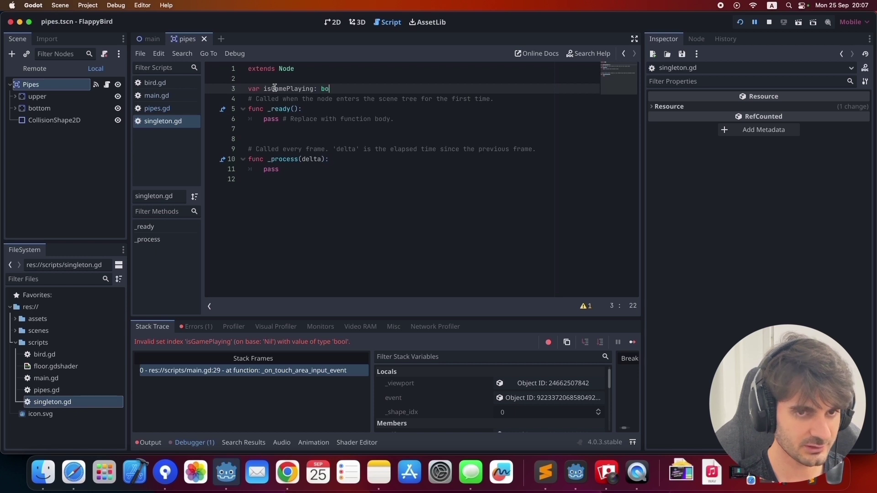
type("ol = fa")
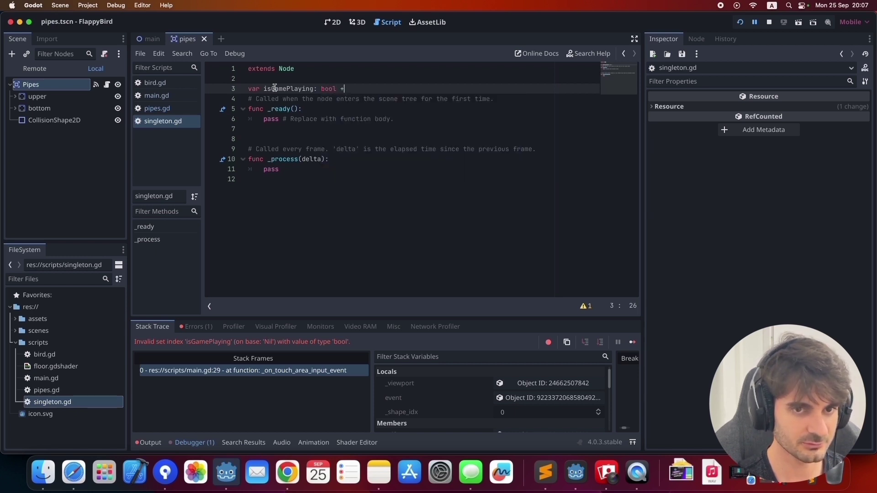
type("l")
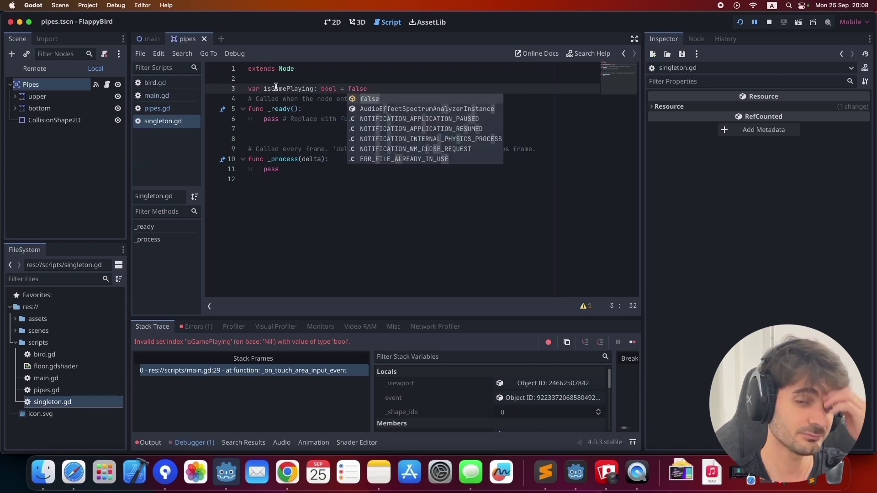
type("se")
double_click(271, 88)
key("super+c")
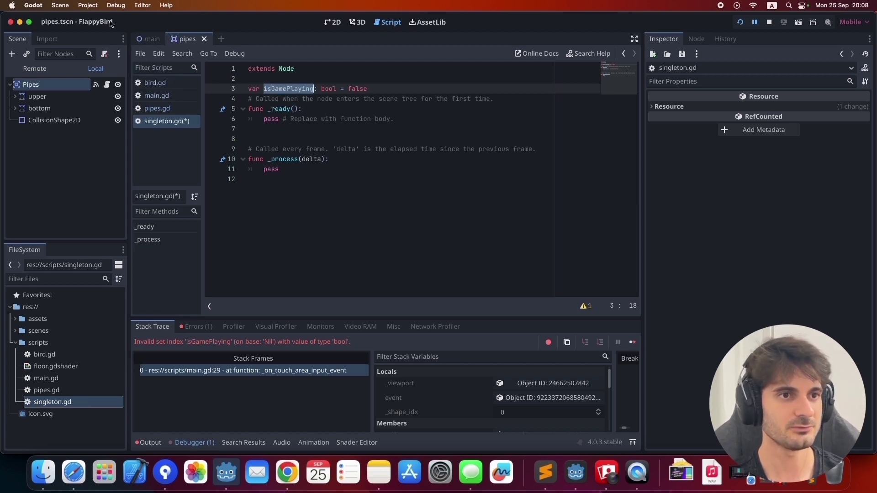
left_click(87, 5)
left_click(86, 7)
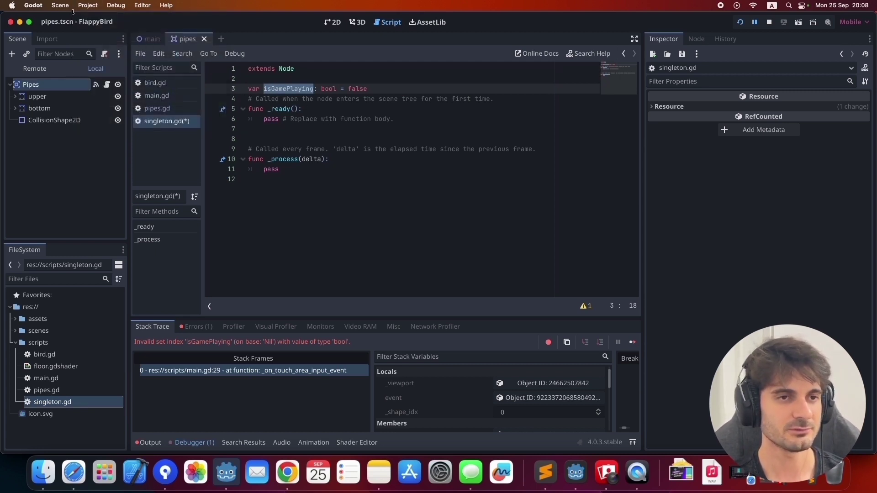
Add singleton.gd as an autoload named Singleton under Project Settings > Autoload.
left_click(87, 10)
left_click(93, 15)
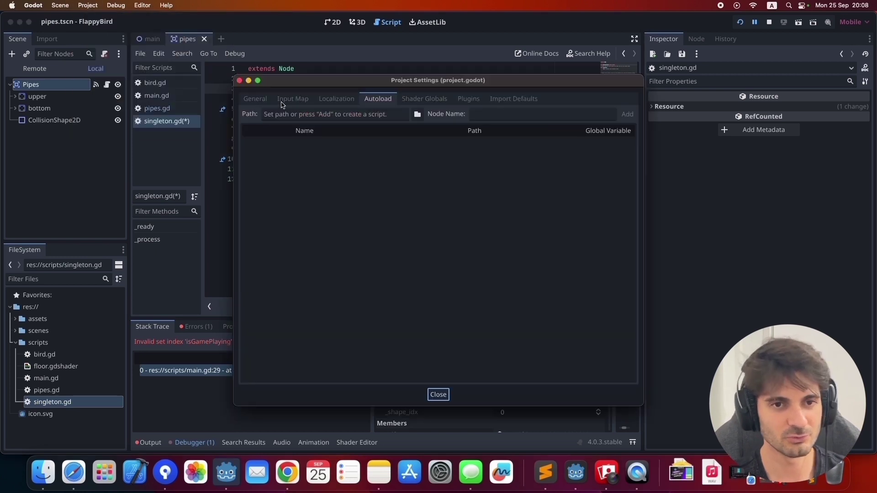
left_click(362, 116)
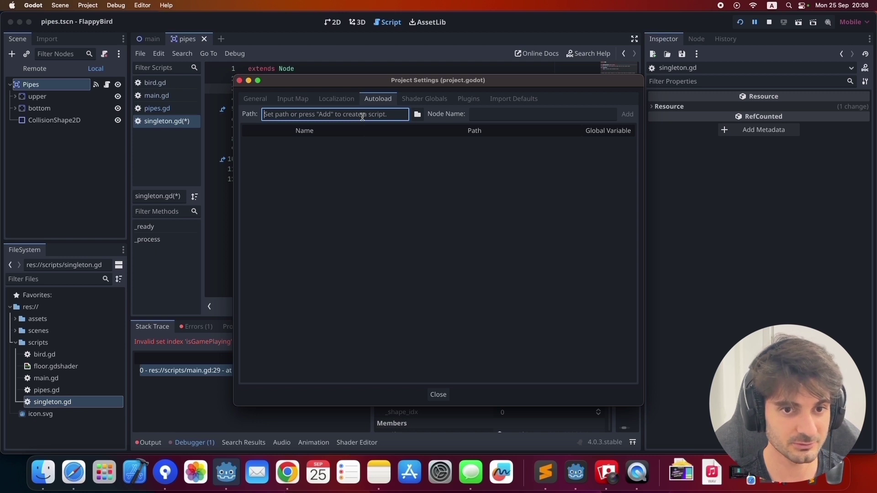
key("super+v")
key("super+z")
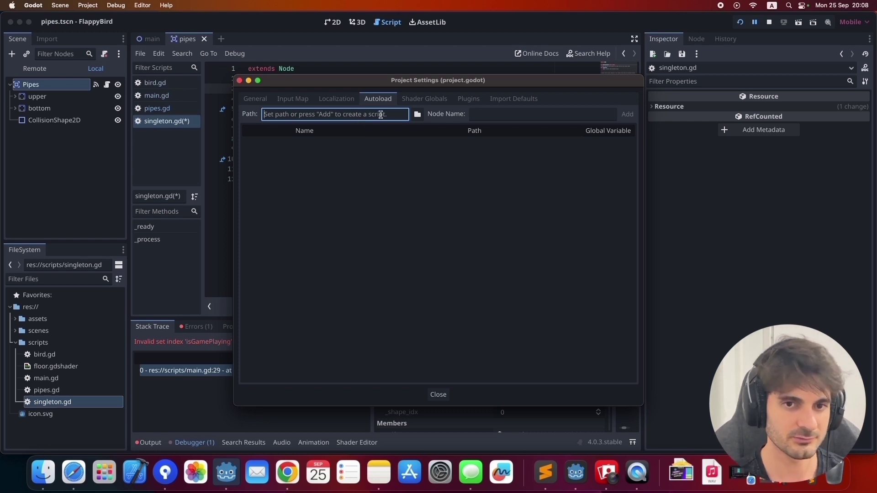
left_click(416, 115)
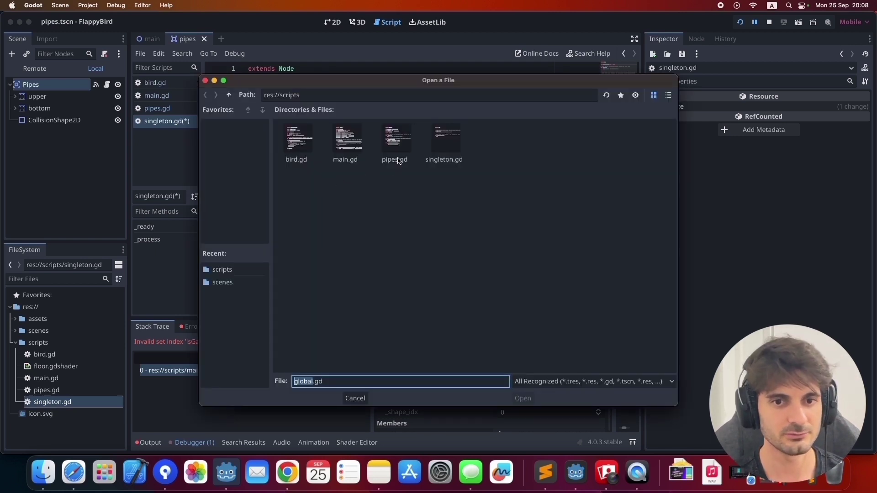
double_click(448, 149)
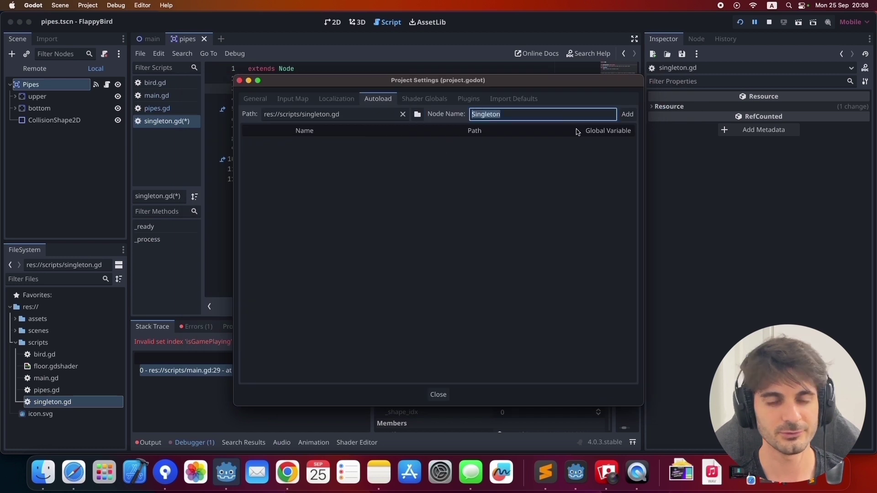
left_click(627, 116)
left_click(335, 145)
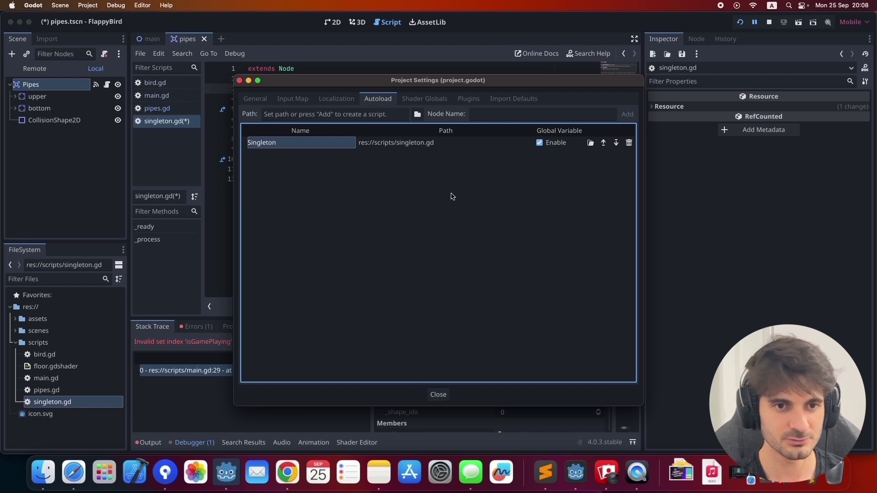
Close Project Settings, save singleton.gd and close it to return to pipes.gd.
left_click(438, 394)
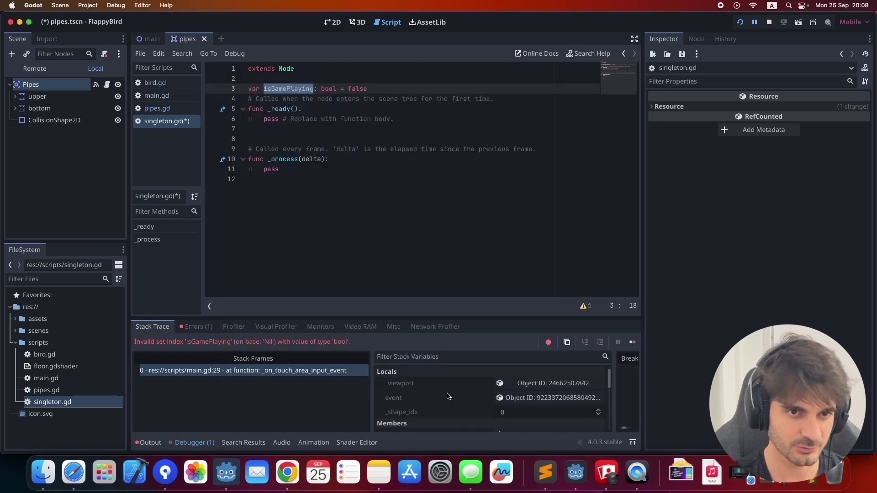
left_click(282, 130)
double_click(291, 89)
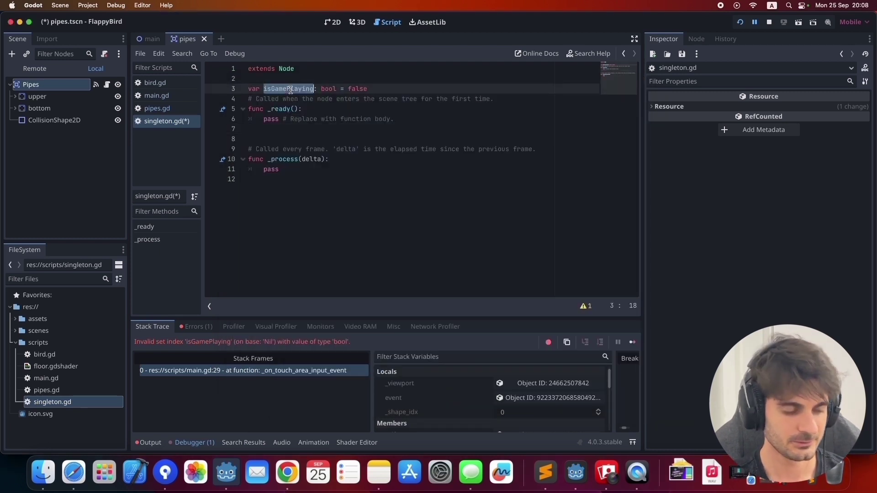
key("super+s")
right_click(169, 123)
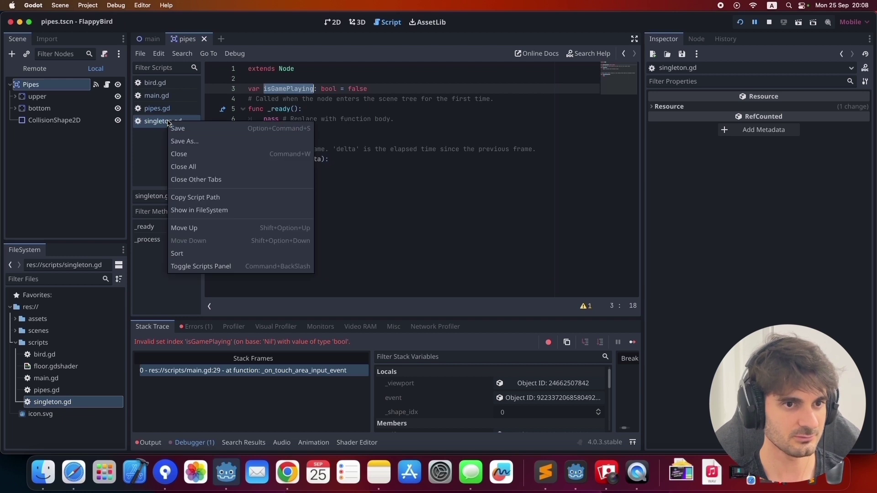
left_click(195, 157)
Add the line if Singleton.isGamePlaying == true: at the start of _process.
left_click(330, 174)
key("Down")
key("Down")
key("End")
key("Return")
type("if Si")
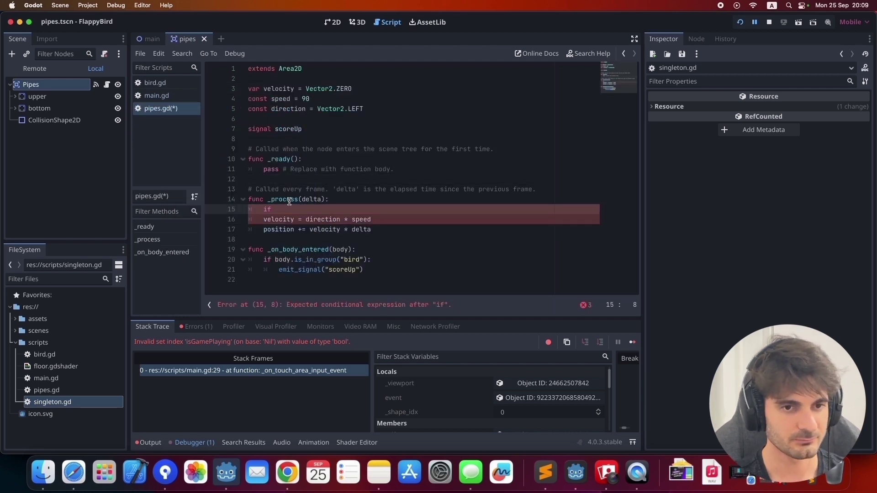
type("n")
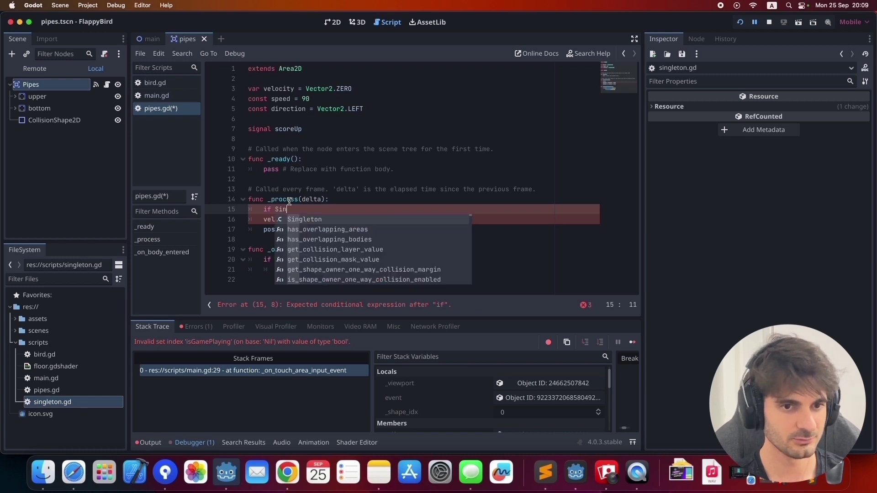
key("Return")
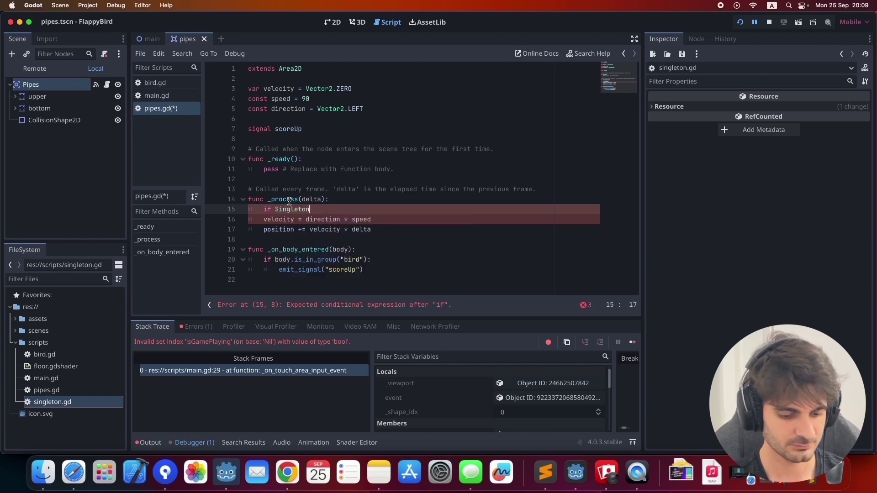
type("isGamePlaying:")
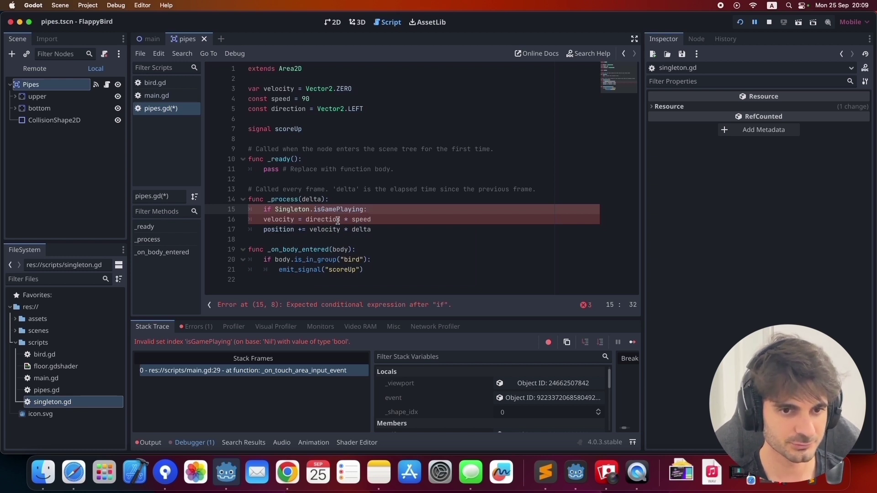
key("Left")
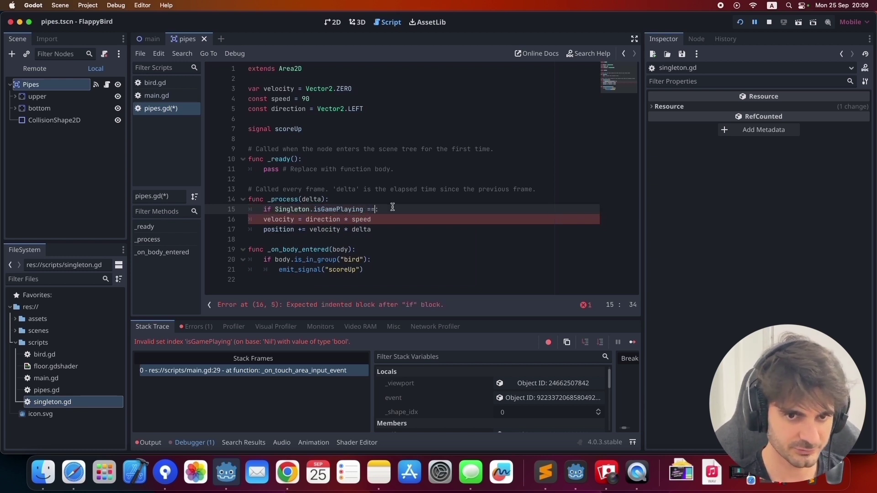
type("tru")
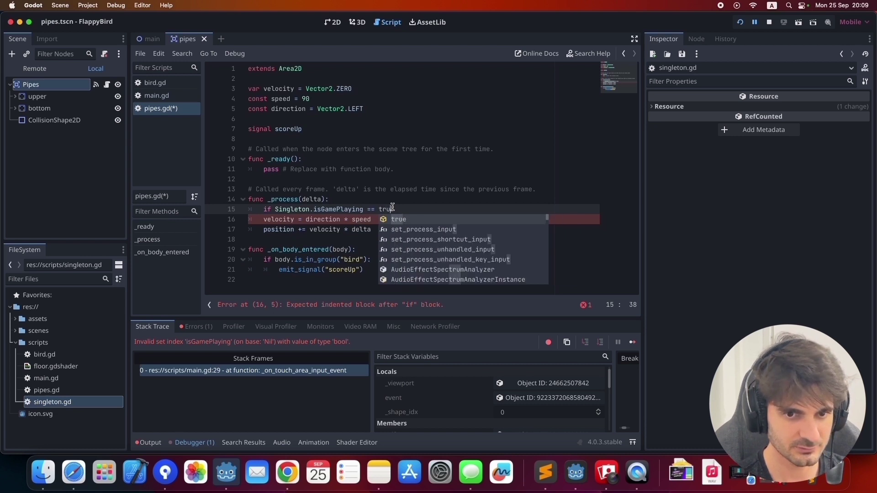
type("e:")
Indent the velocity and position lines under the new if block.
left_click(264, 219)
key("Tab")
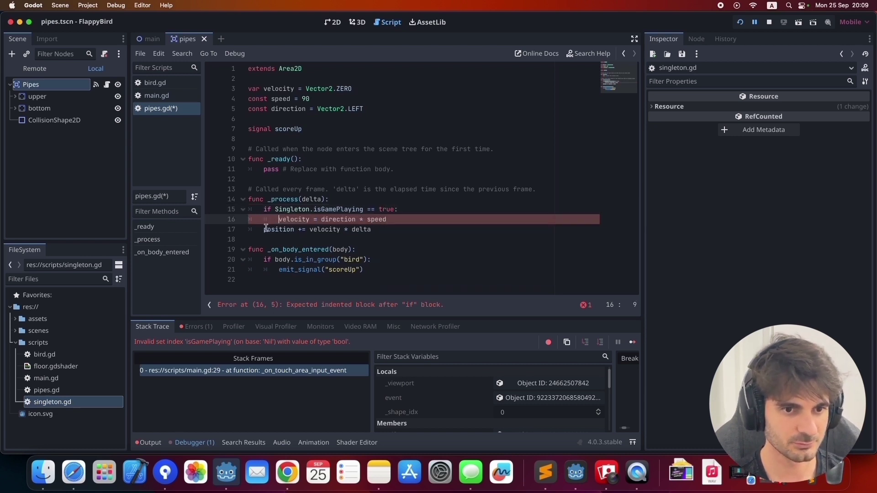
left_click(264, 229)
key("Tab")
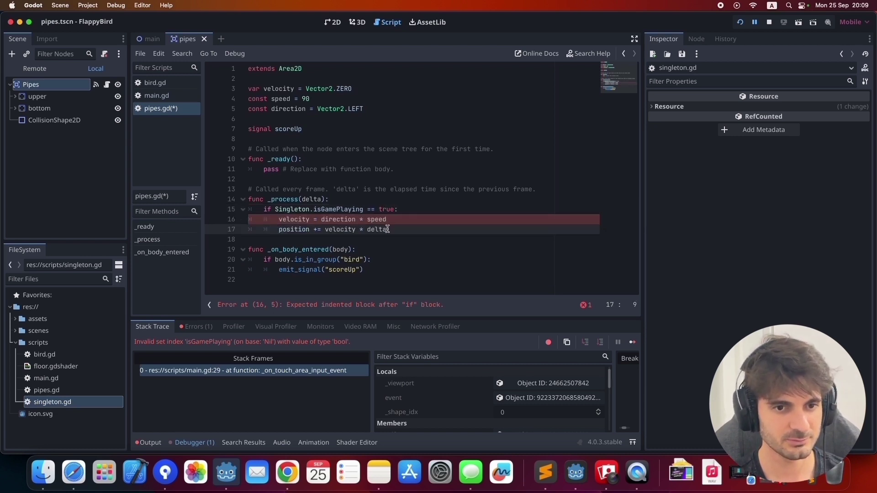
left_click_drag(388, 229, 264, 210)
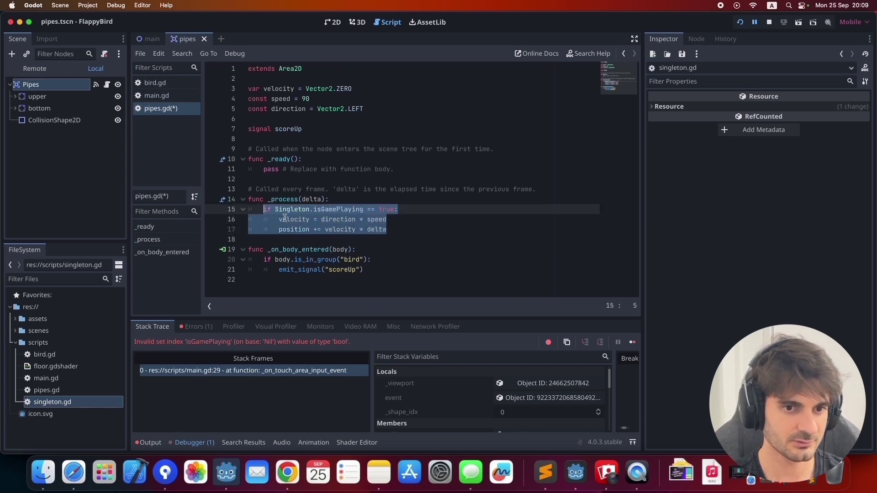
left_click(328, 220)
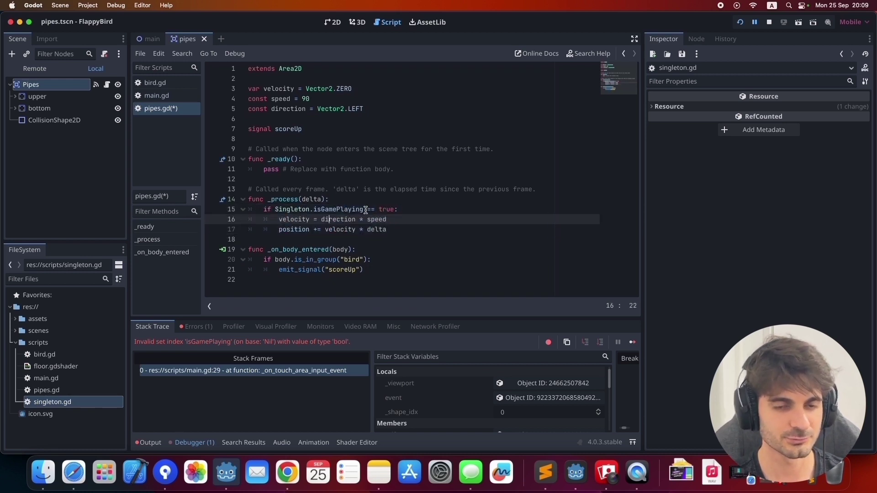
left_click(394, 208)
In main.gd, add Singleton.isGamePlaying = true after didStartGame = true.
left_click(151, 39)
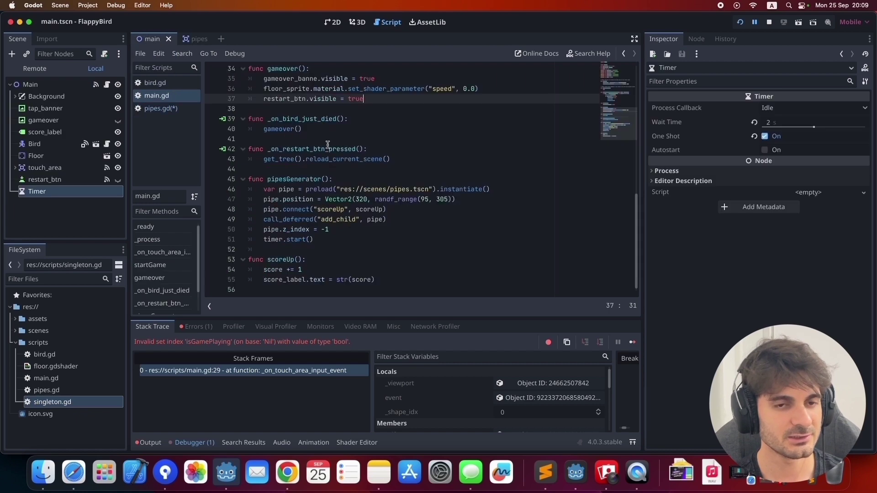
scroll(365, 170, "up", 4)
scroll(360, 178, "up", 7)
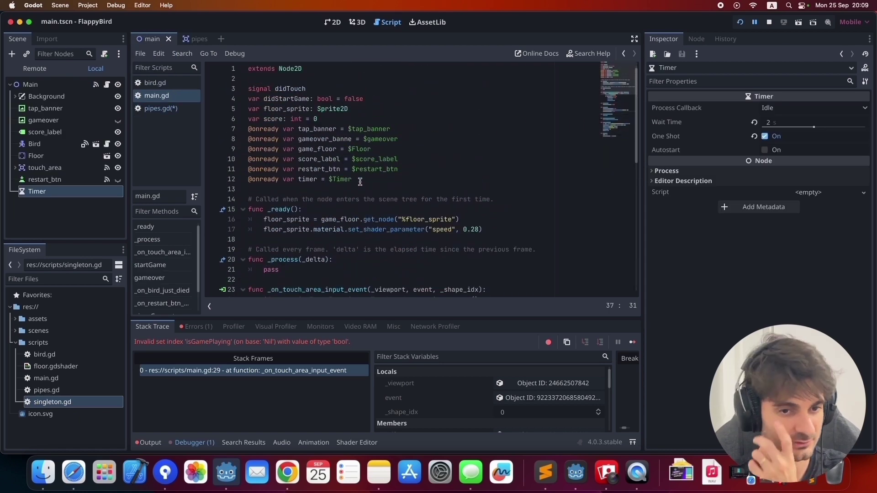
scroll(360, 183, "down", 3)
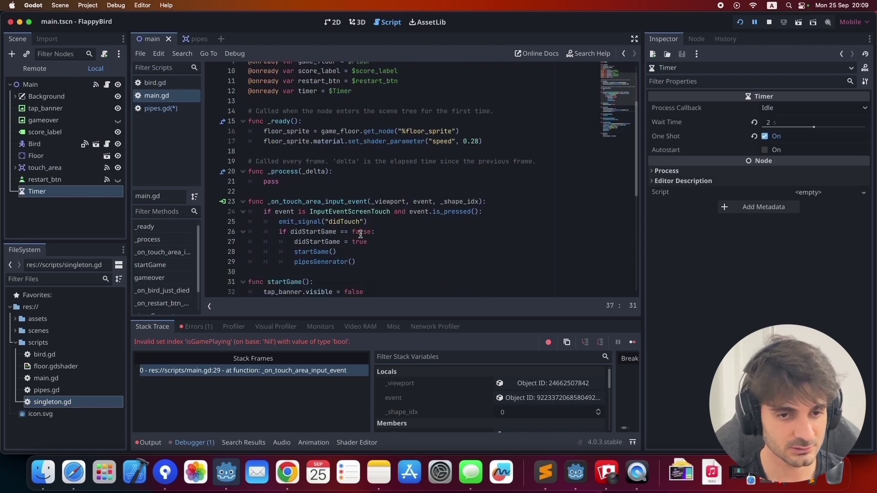
scroll(360, 234, "down", 1)
left_click(378, 215)
key("Return")
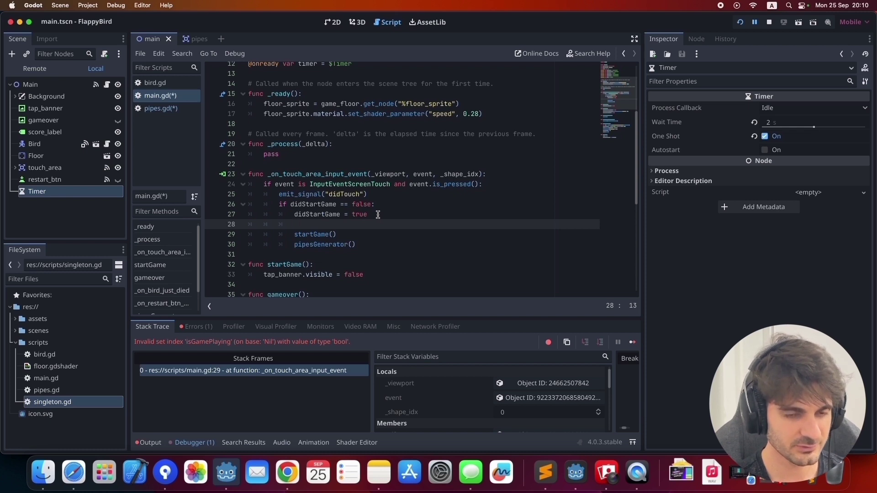
type("Singleton")
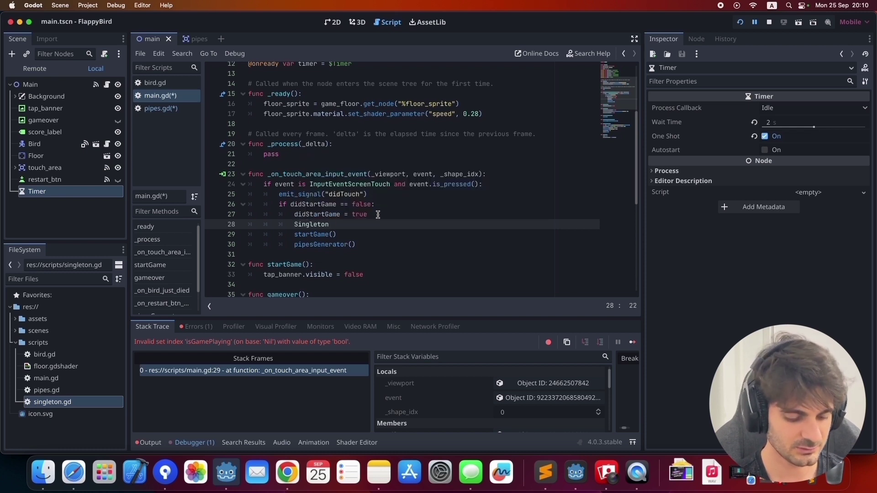
type(".isGamePlaying = t")
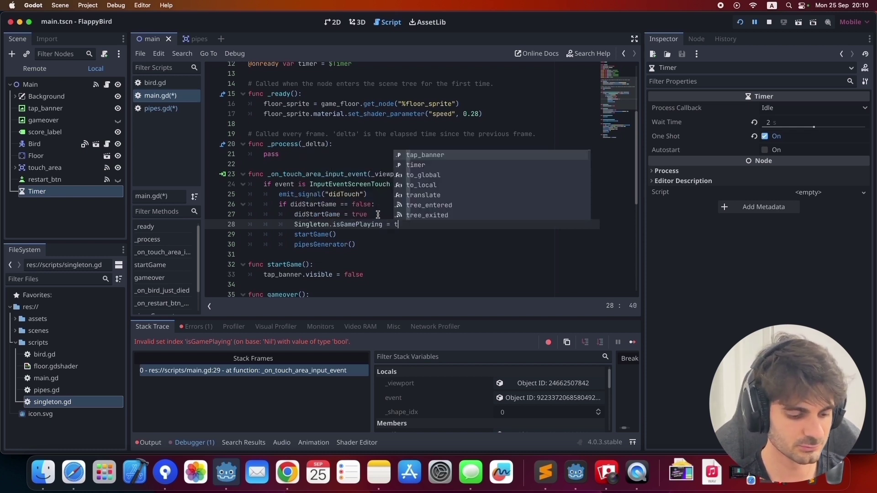
type("rue")
left_click(370, 213)
Add Singleton.isGamePlaying = false in gameover() after restart_btn.visible = true, then save.
scroll(304, 223, "down", 7)
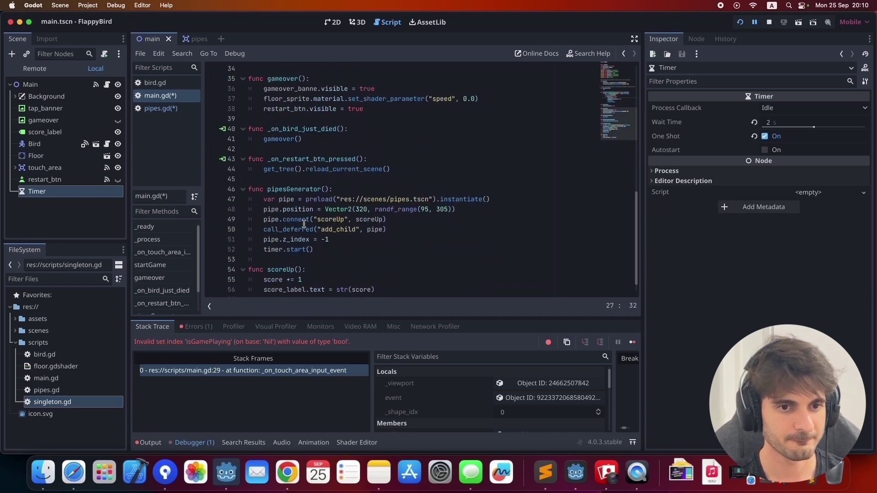
left_click(379, 109)
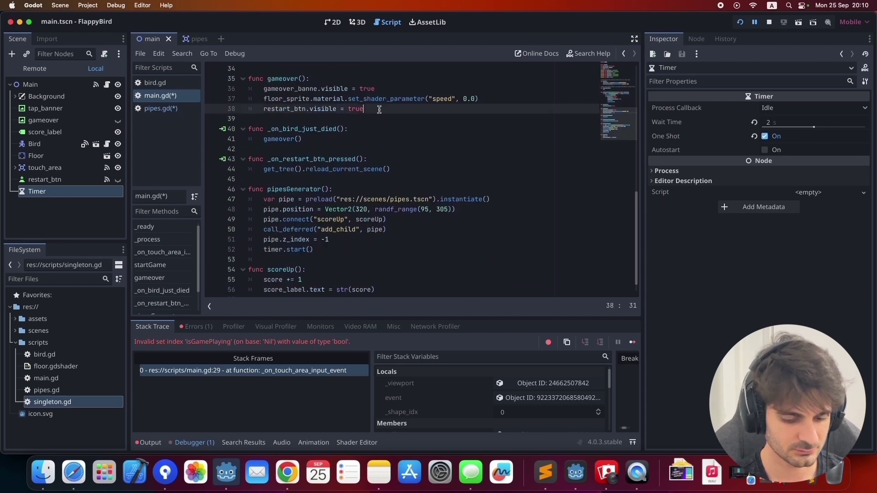
key("Return")
type("Sin")
key("Return")
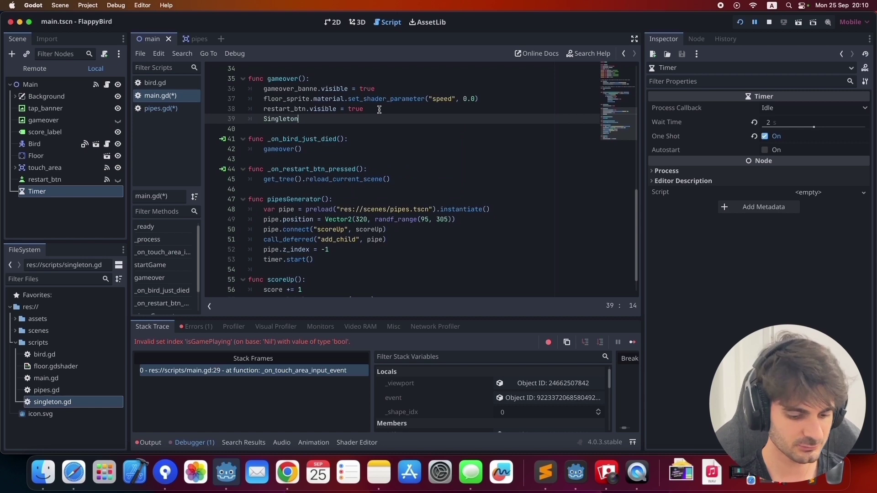
type(".isGamePlaying = false")
left_click(379, 110)
scroll(379, 110, "down", 1)
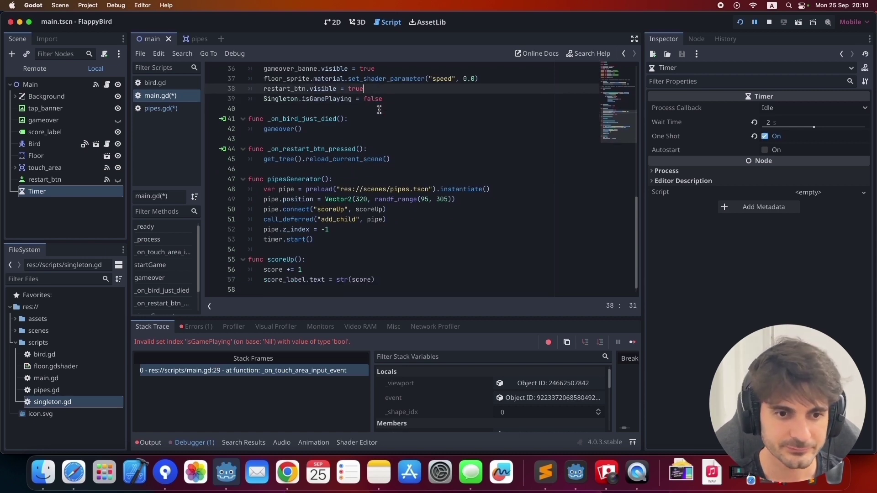
left_click(379, 110)
key("super+b")
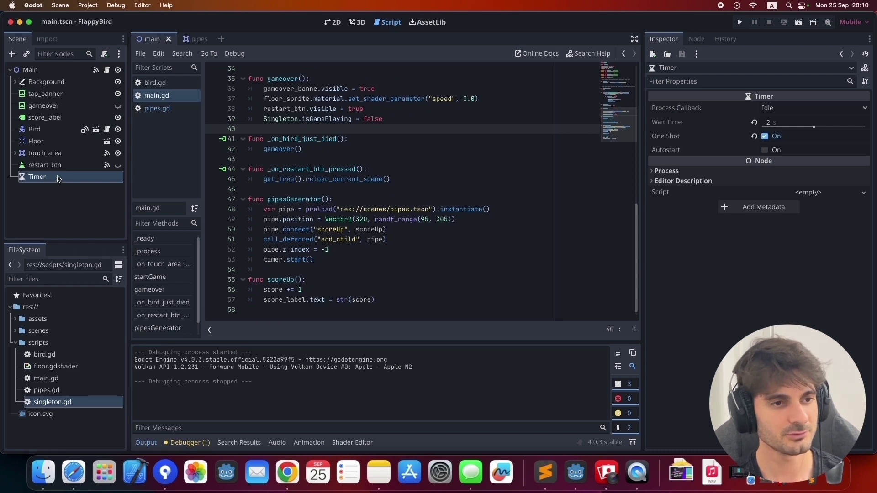
Review the timer variable and the pipesGenerator function, including its timer.start() call, in main.gd.
scroll(306, 179, "up", 10)
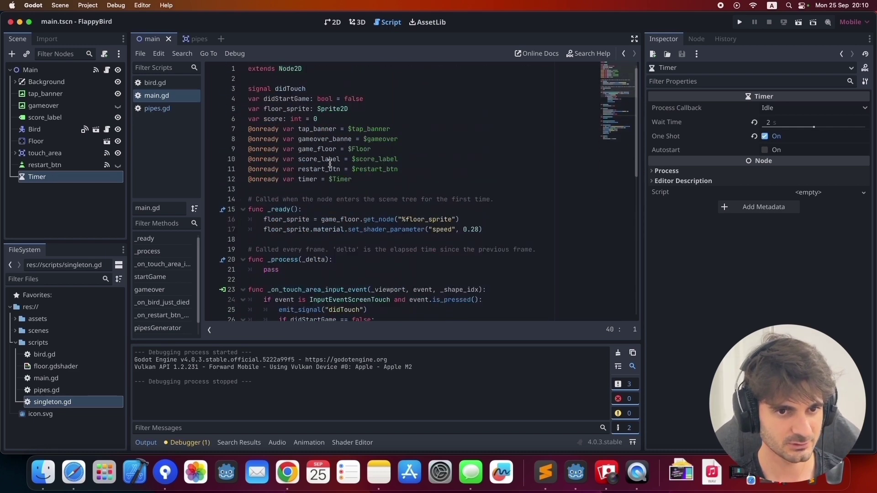
left_click(306, 178)
double_click(307, 179)
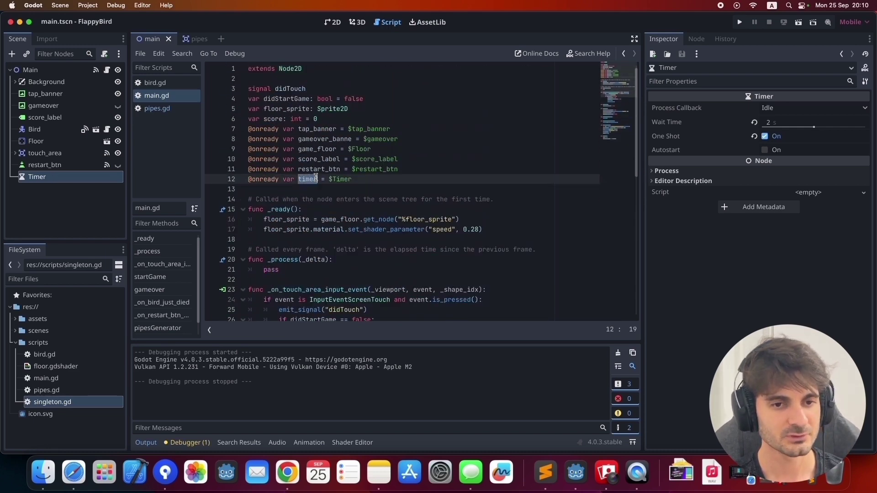
scroll(315, 177, "down", 3)
scroll(315, 178, "down", 3)
scroll(316, 177, "down", 1)
scroll(316, 177, "down", 2)
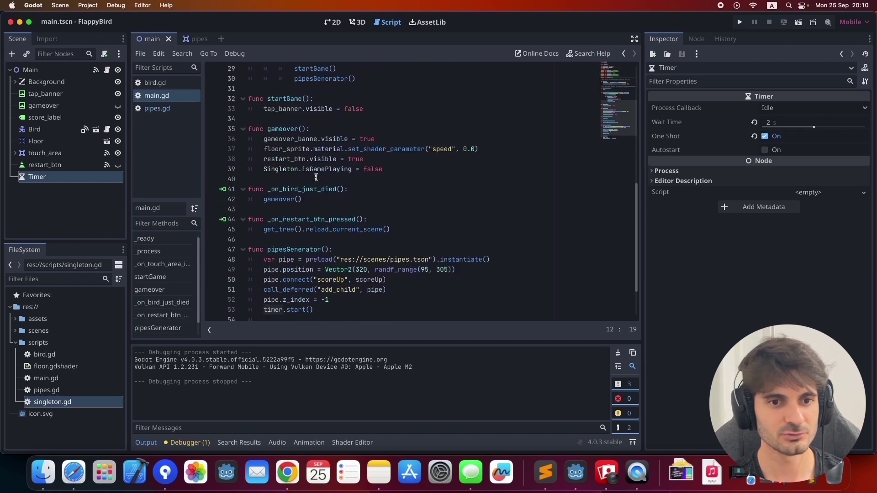
scroll(302, 218, "down", 2)
left_click(335, 201)
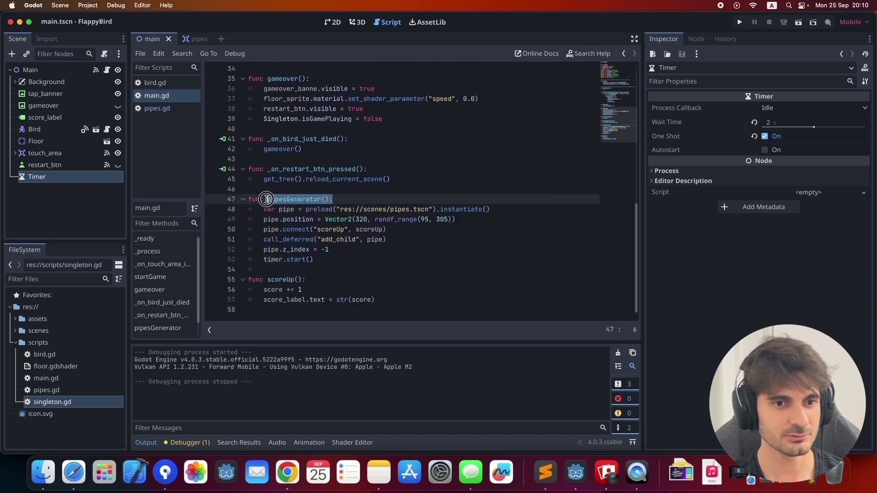
left_click_drag(264, 260, 314, 259)
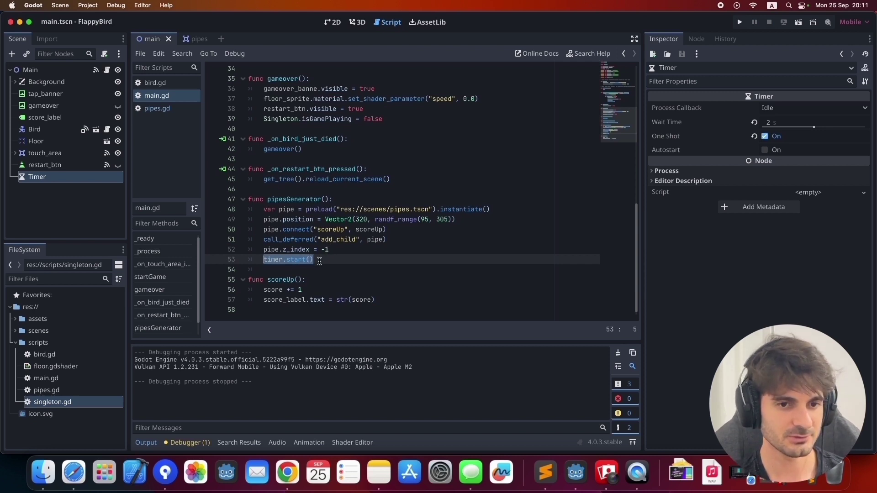
left_click_drag(249, 199, 337, 251)
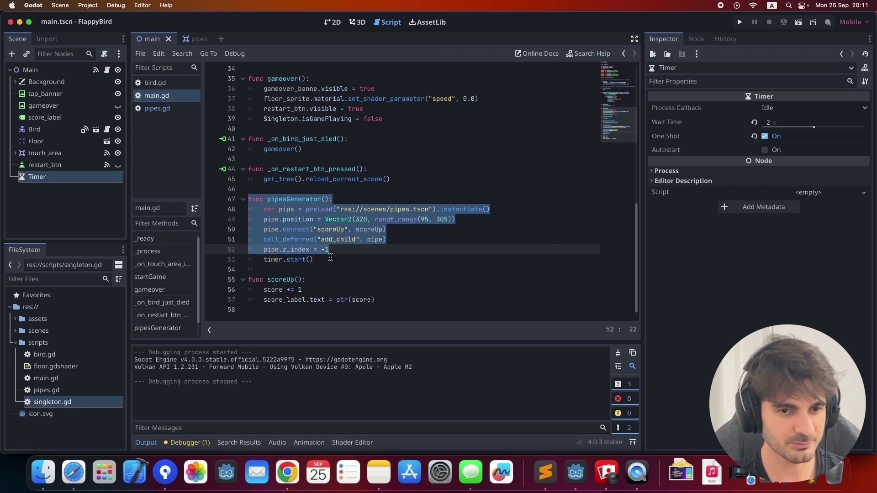
left_click(318, 259)
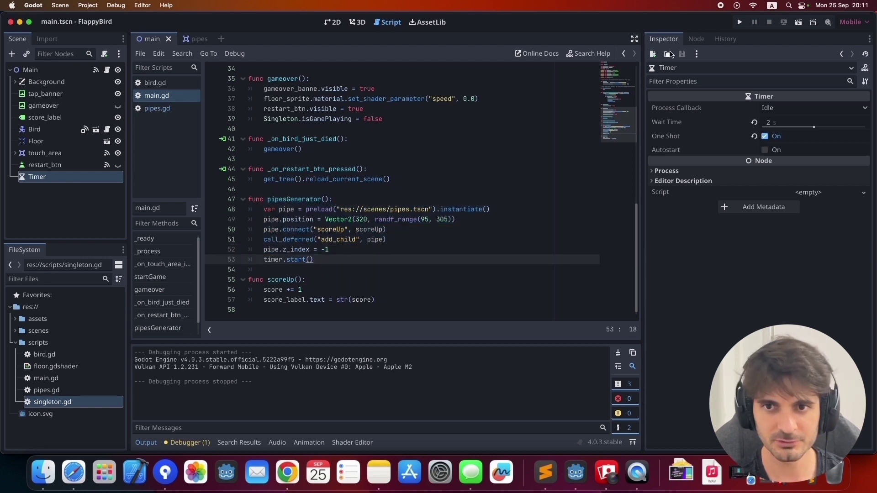
Connect the Timer's timeout signal to _on_timer_timeout containing 'if didStartGame: pipesGenerator()', then save and run.
left_click(41, 176)
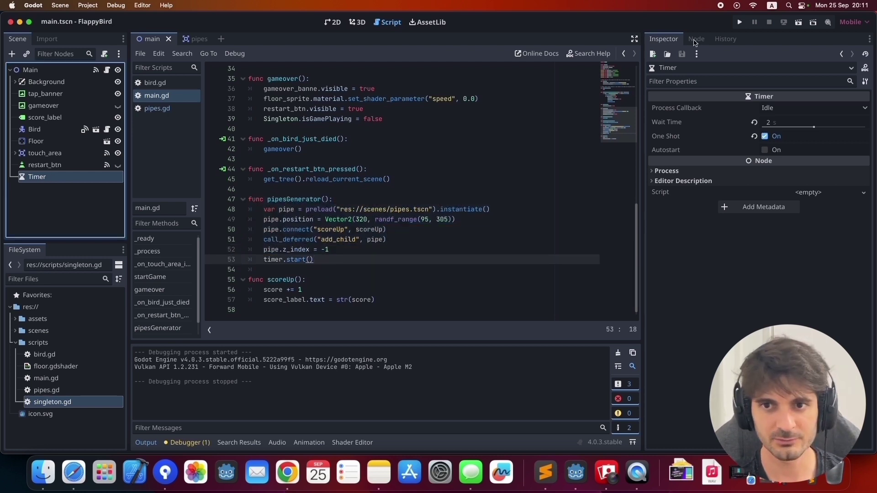
left_click(697, 40)
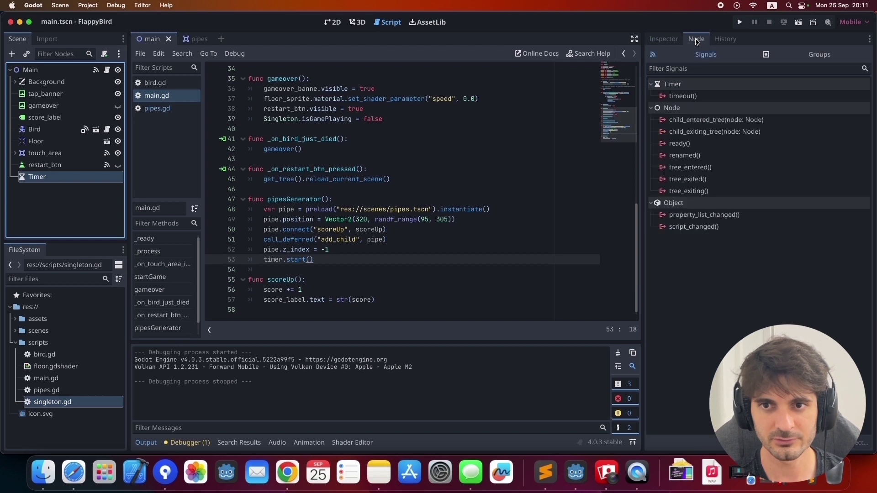
double_click(686, 100)
double_click(380, 208)
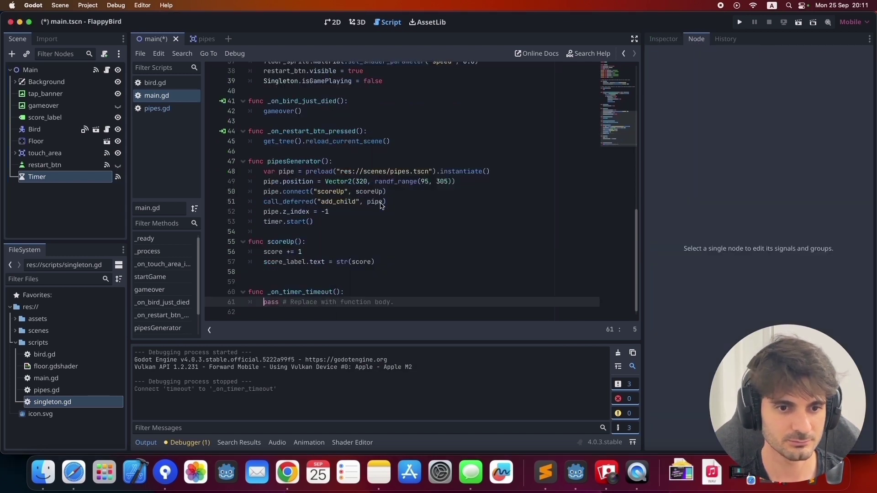
left_click_drag(263, 300, 394, 300)
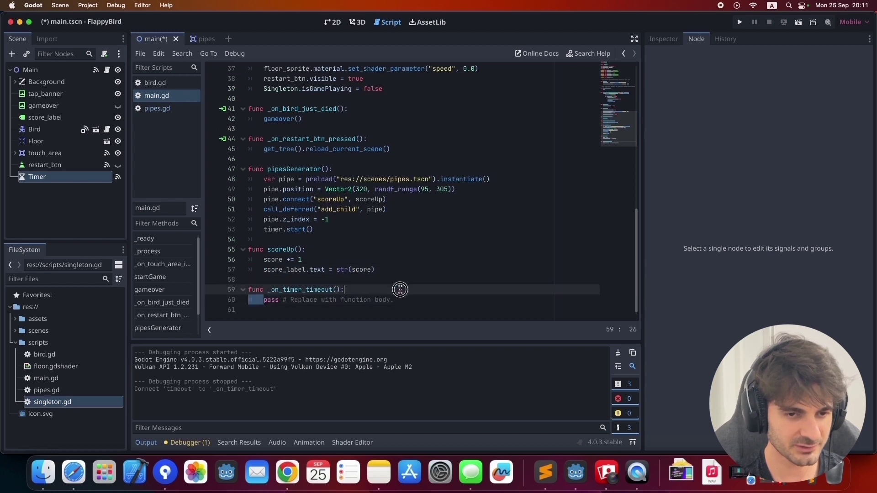
type("if didStartGame: \t\tpipesGenerator()")
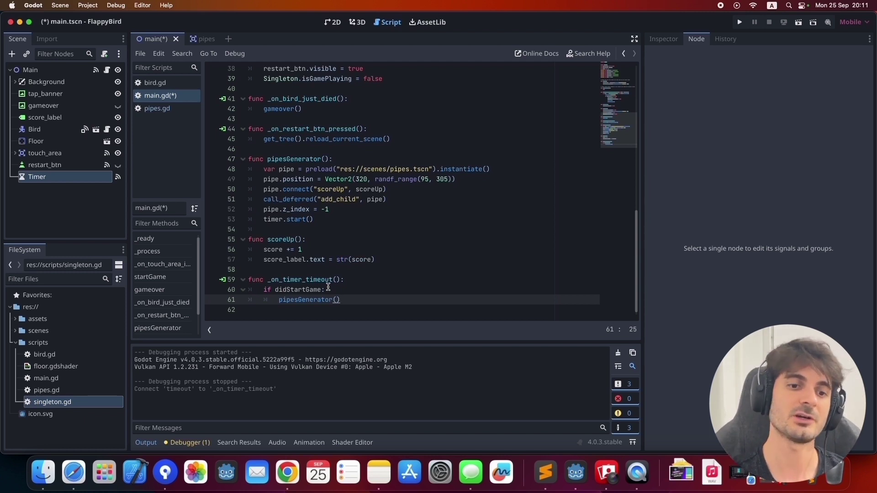
left_click_drag(330, 290, 264, 290)
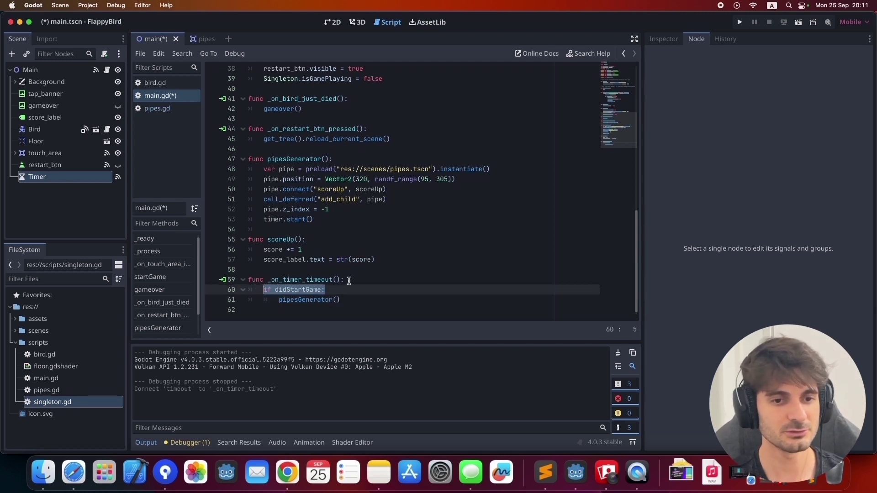
left_click(742, 22)
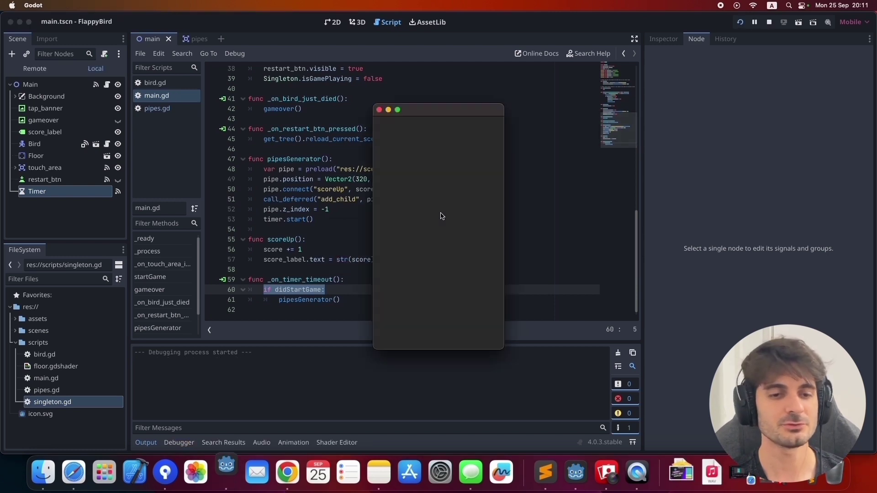
Flap through a test round until Game Over at score 2, then close the game window.
left_click(442, 245)
left_click(455, 255)
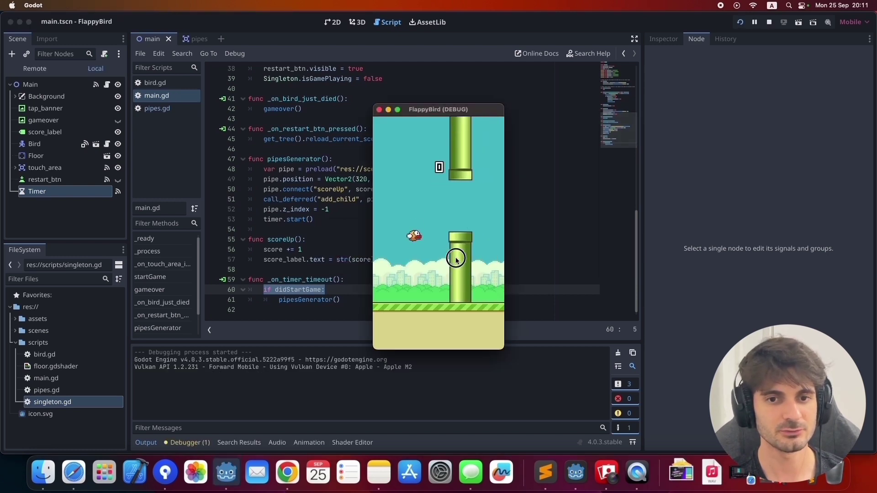
left_click(456, 259)
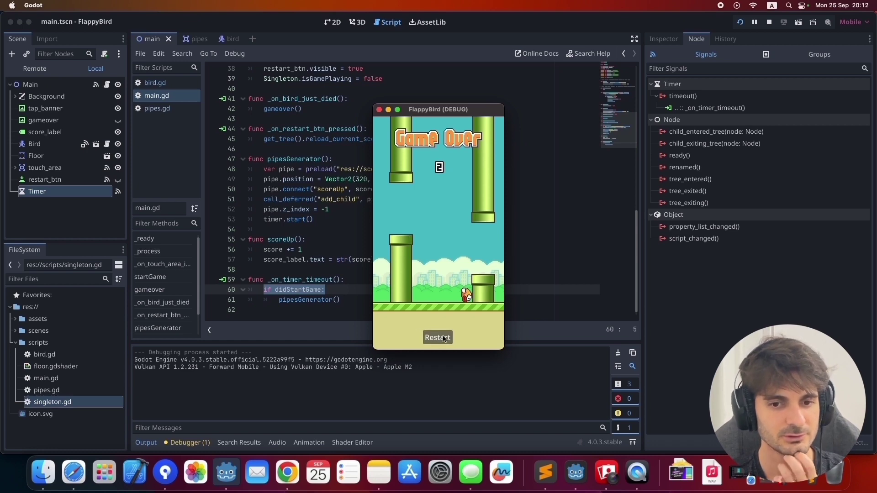
left_click(379, 109)
Inspect the Bird root node's Collision Layer and Mask settings, then move to the pipes scene.
left_click(232, 39)
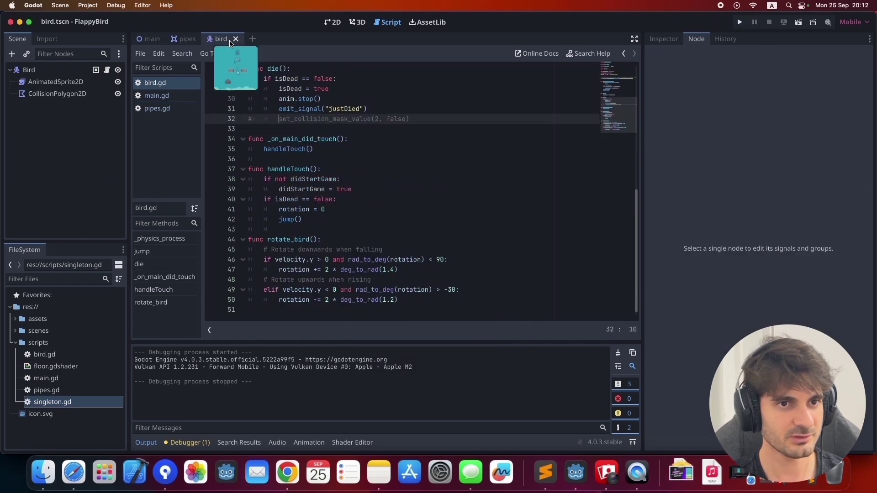
left_click(29, 71)
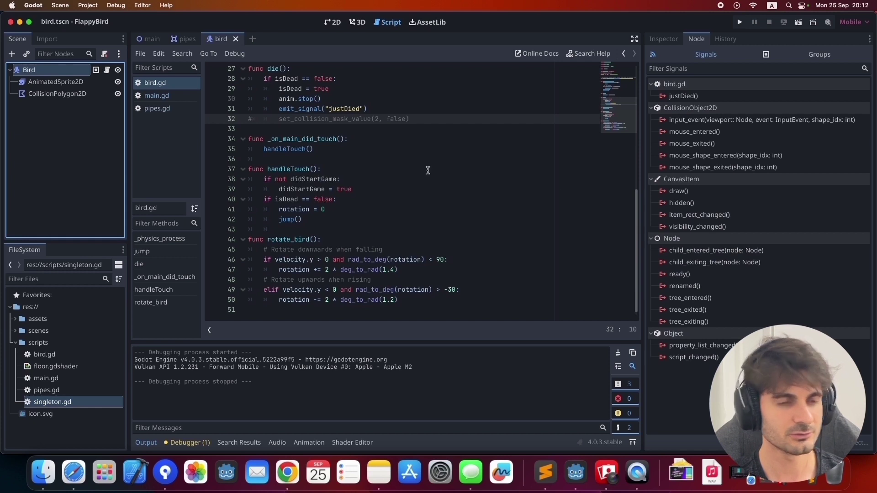
left_click(664, 40)
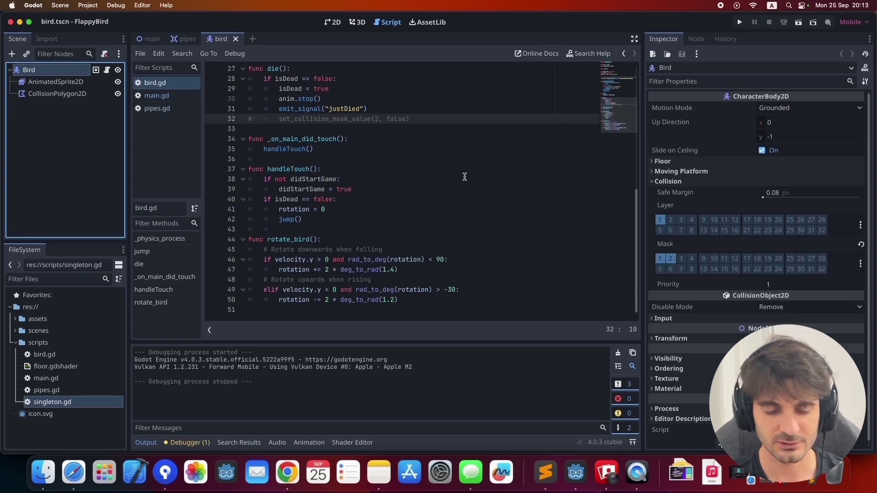
left_click(187, 39)
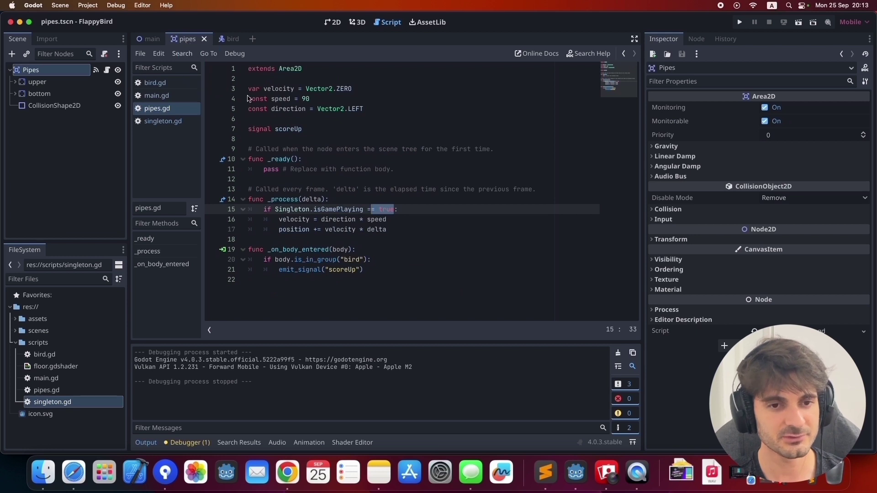
Put the upper and bottom pipe bodies on collision layer 2 and save the pipes scene.
left_click(39, 74)
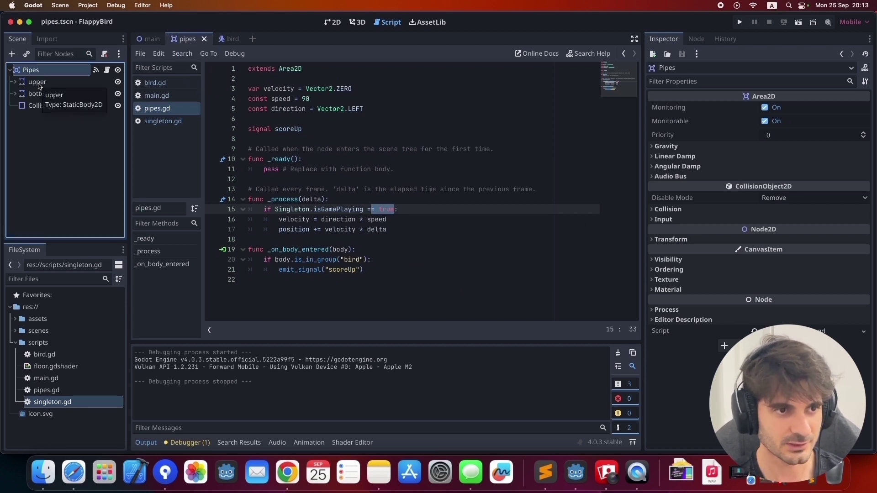
left_click(39, 86)
left_click(333, 23)
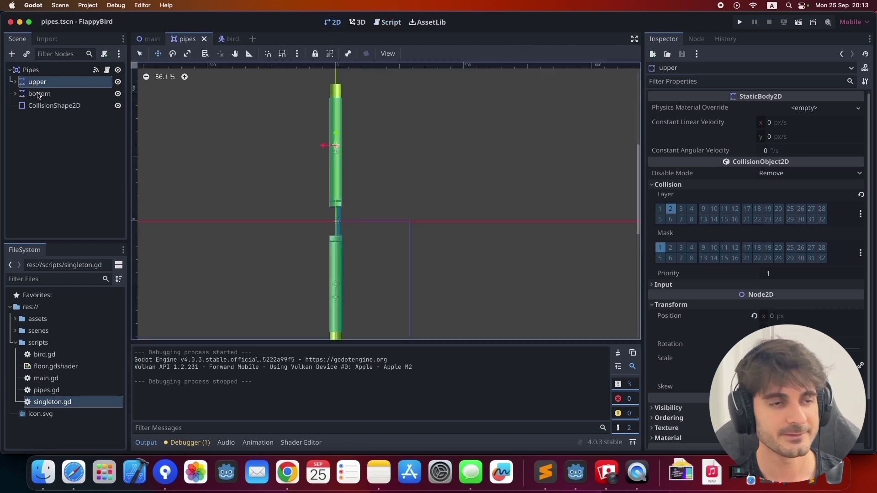
left_click(671, 209)
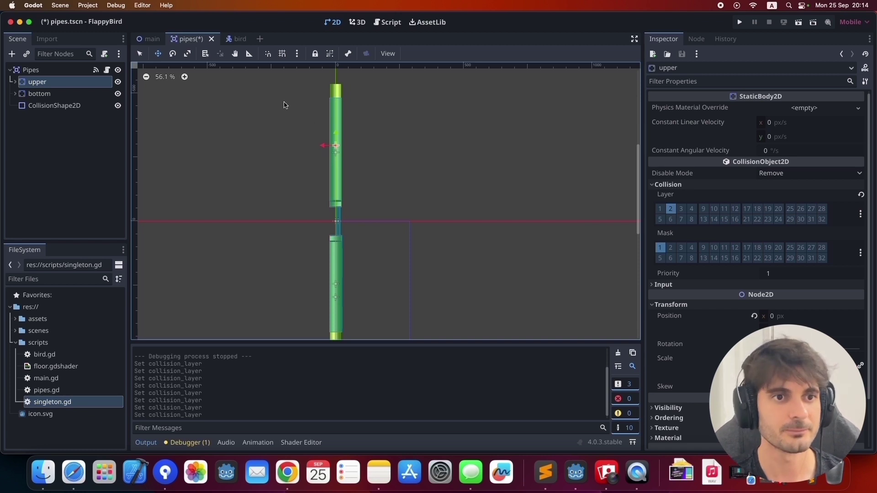
left_click(36, 95)
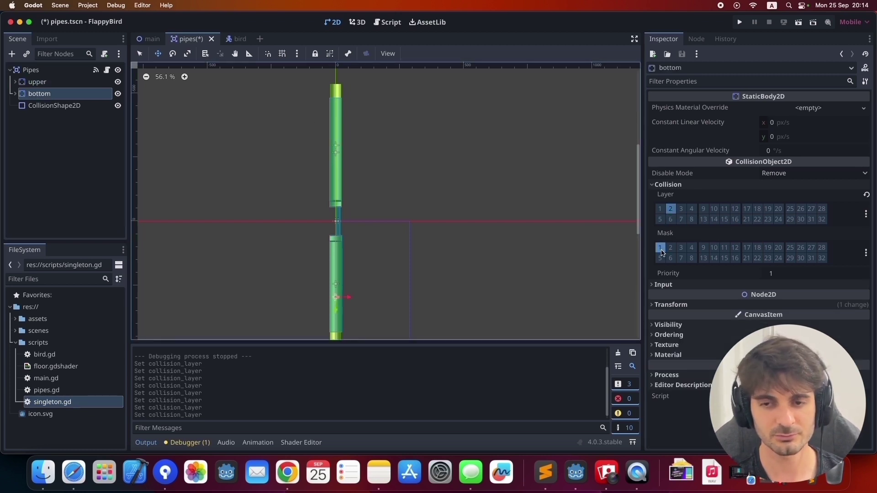
key("ctrl+s")
Uncomment set_collision_mask_value(2, false) in bird.gd's die() function.
left_click(221, 39)
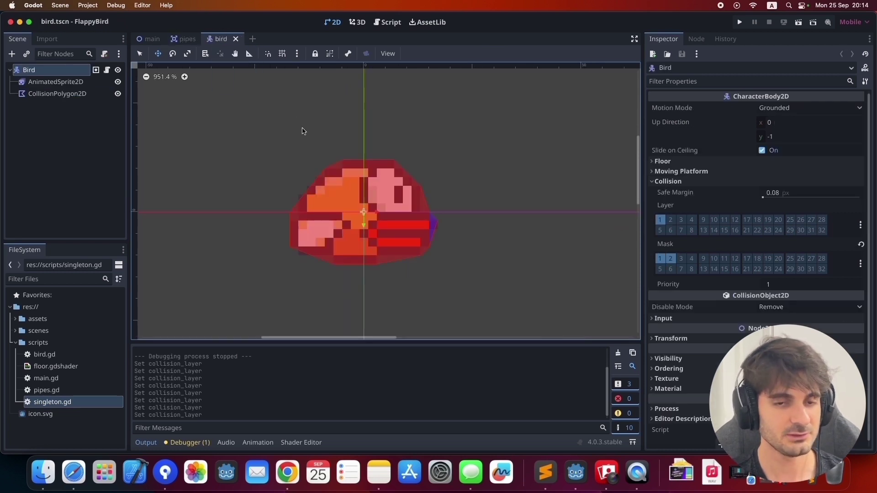
left_click(108, 70)
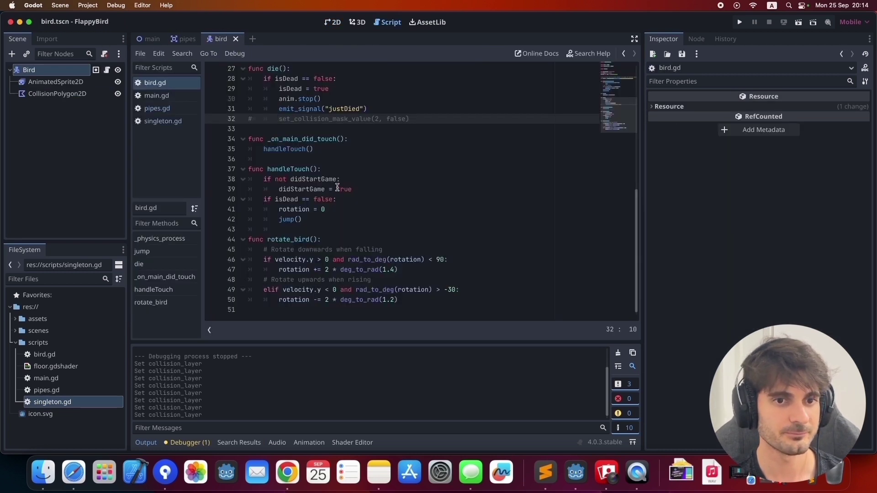
scroll(326, 168, "up", 1)
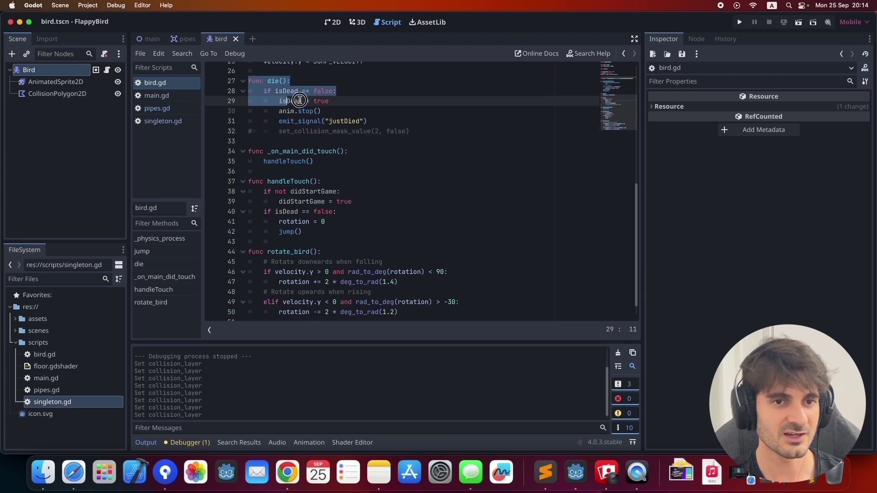
left_click_drag(249, 82, 409, 131)
left_click(411, 131)
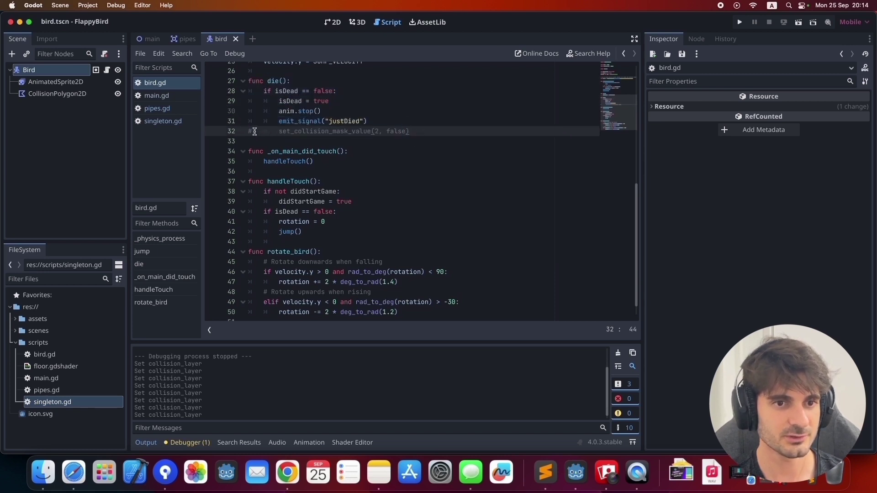
key("BackSpace")
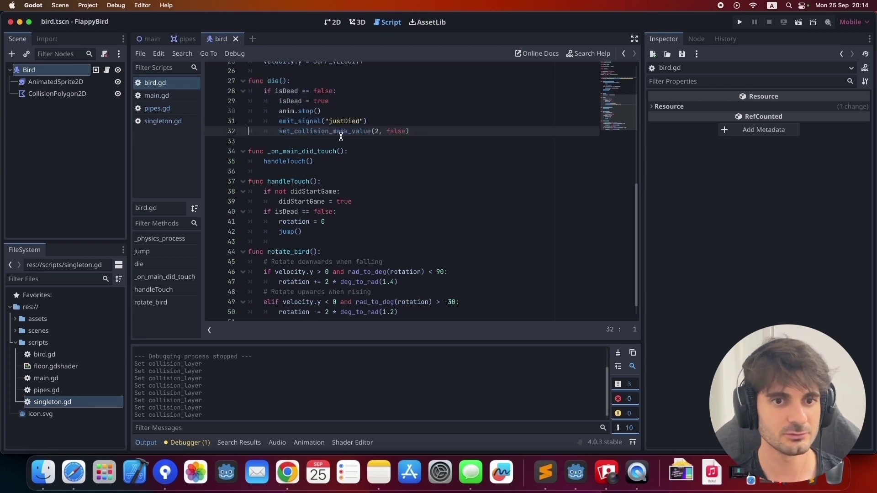
left_click(375, 131)
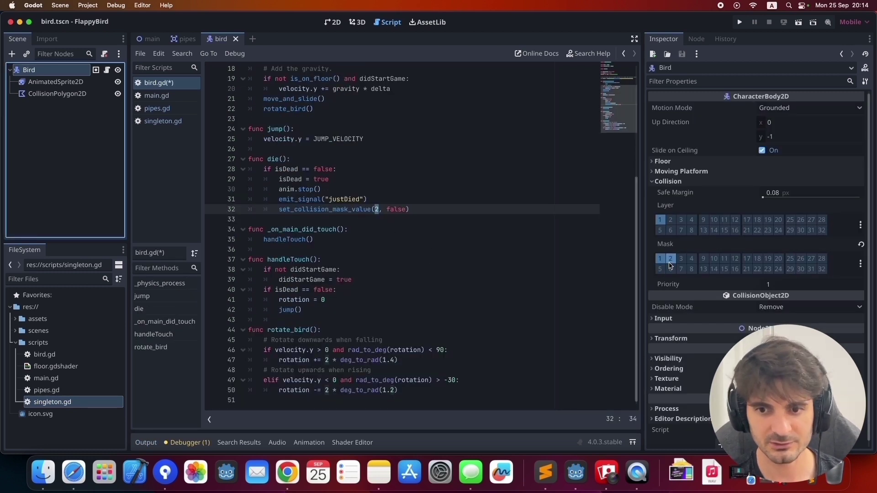
Toggle the Bird's collision mask layer 2 off and back on, then go to the main scene.
left_click(671, 264)
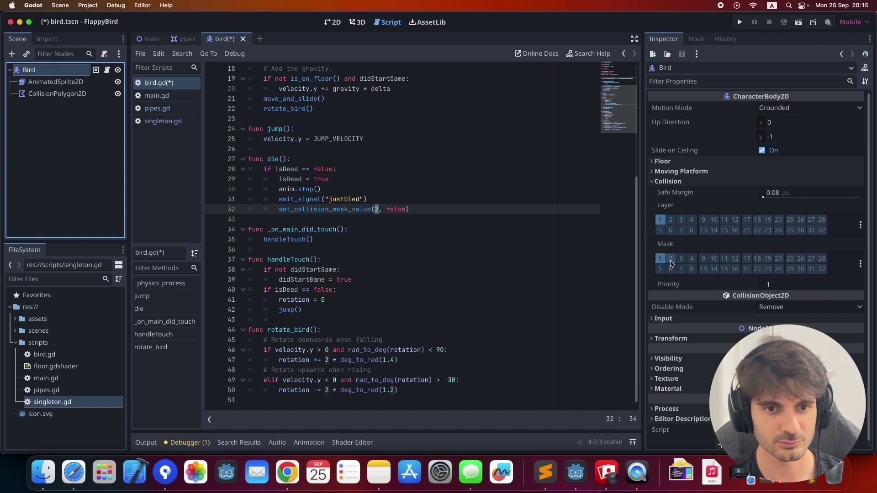
left_click(671, 264)
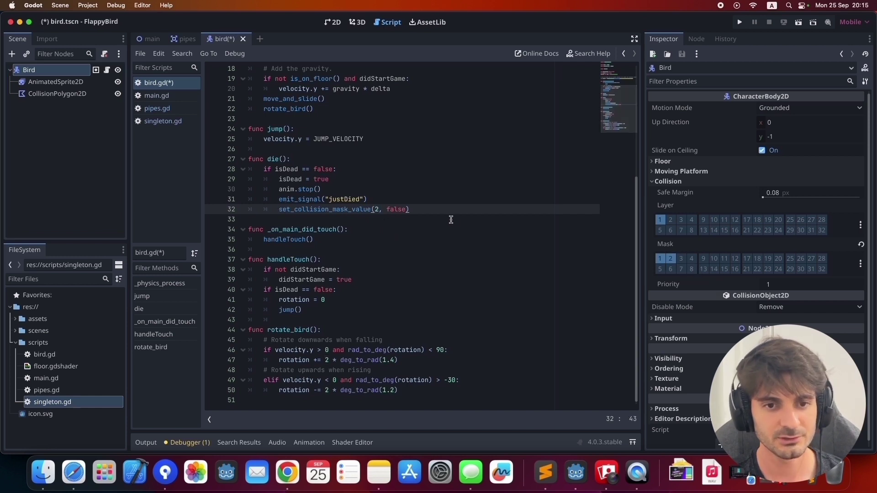
left_click(185, 40)
left_click(149, 39)
Save and test-play the game, flapping the bird through the pipes to a score of 3.
left_click(223, 40)
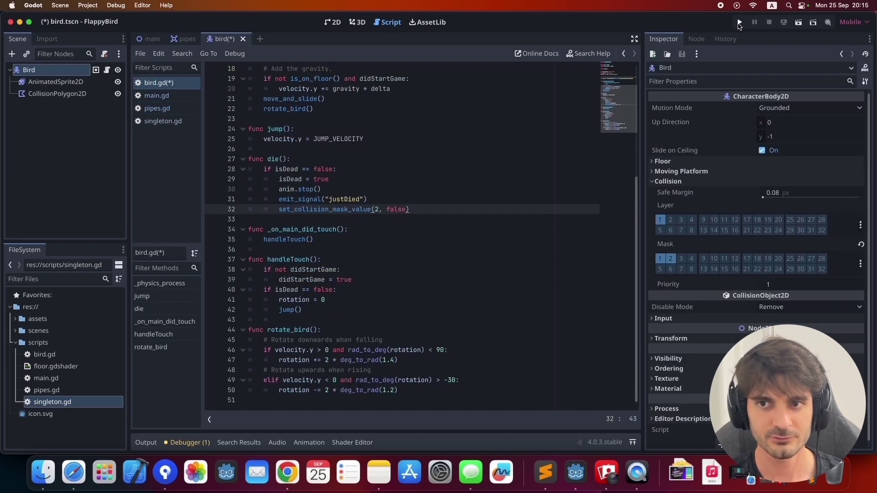
left_click(740, 23)
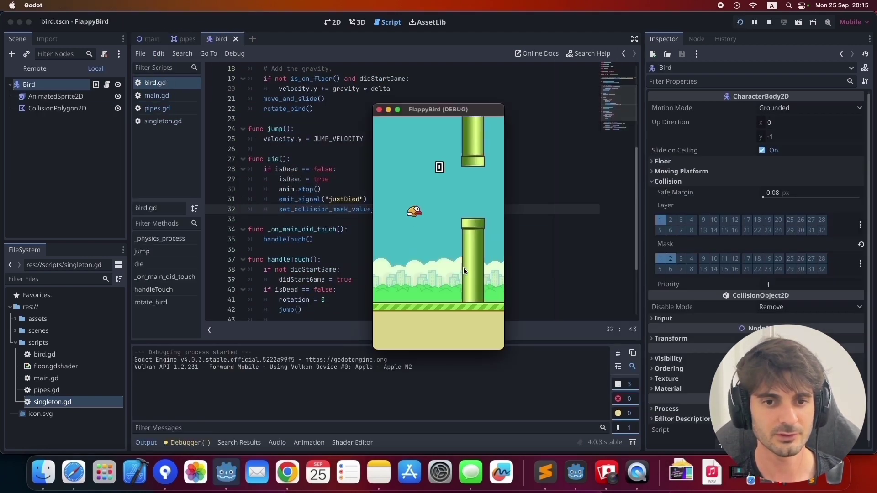
left_click(464, 270)
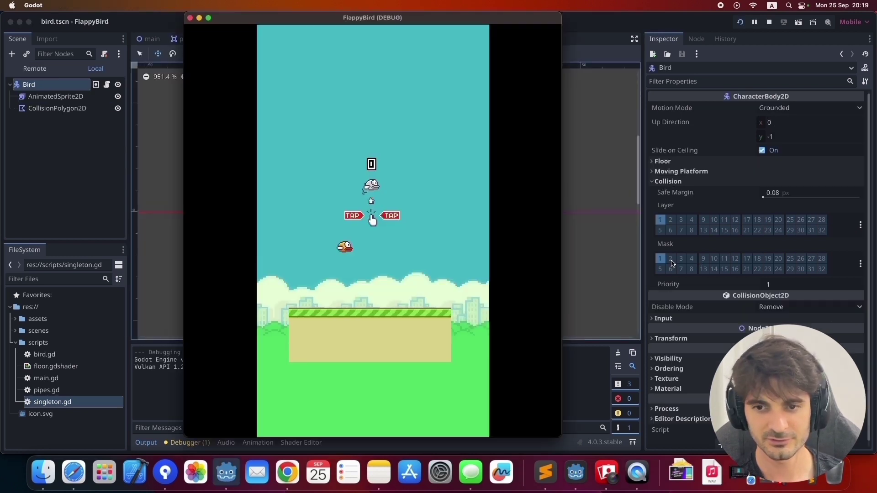
left_click(372, 243)
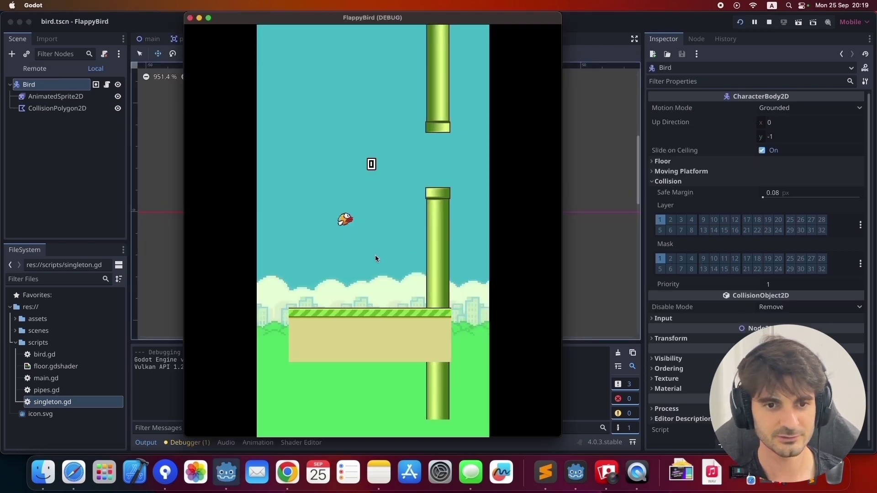
left_click(374, 254)
left_click(388, 279)
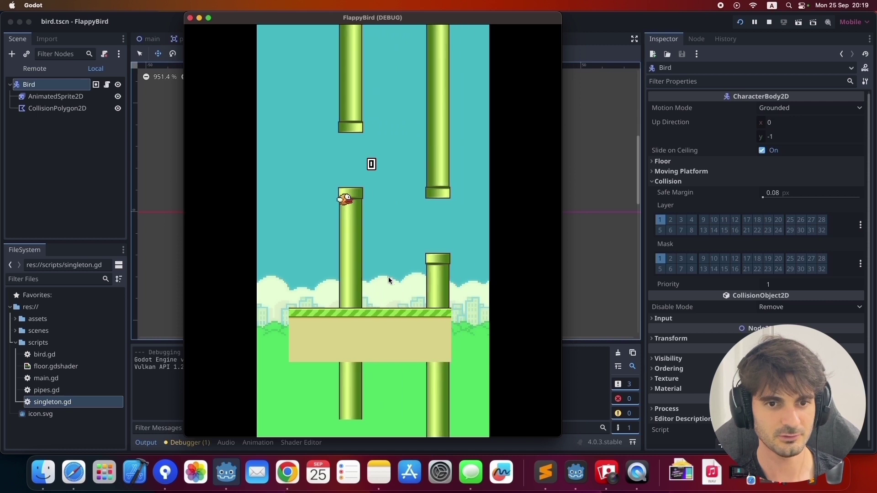
left_click(389, 279)
left_click(388, 276)
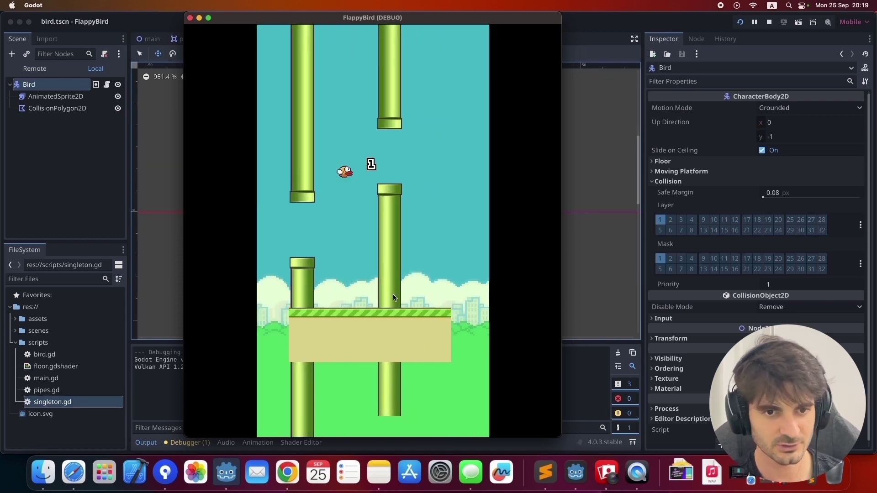
left_click(394, 297)
left_click(394, 295)
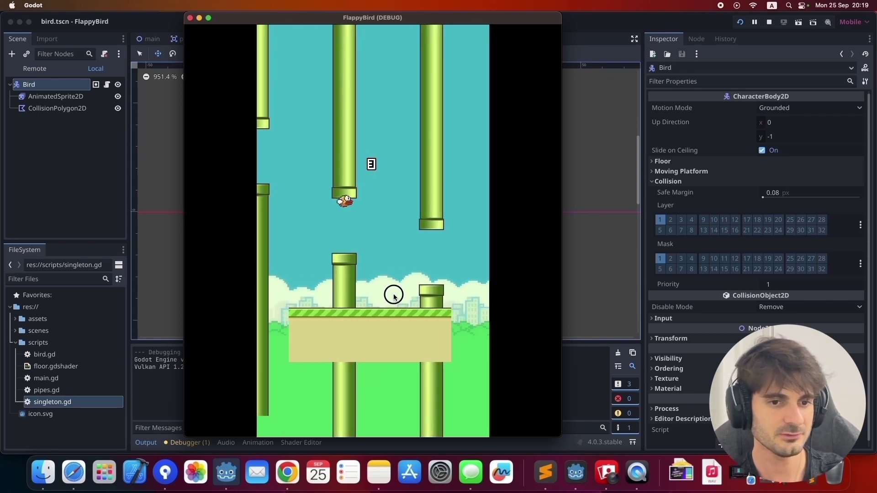
left_click(393, 294)
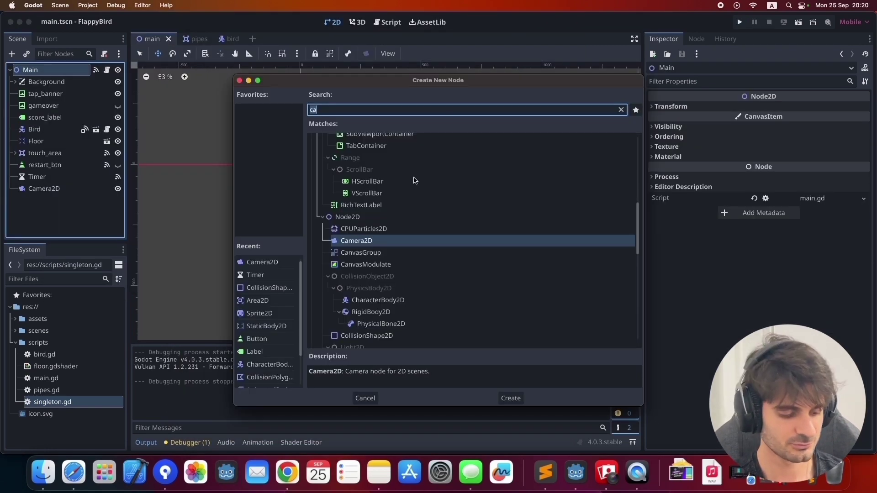
Add an Area2D node to the main scene and rename it pipes_cleaner.
type("area")
key("Return")
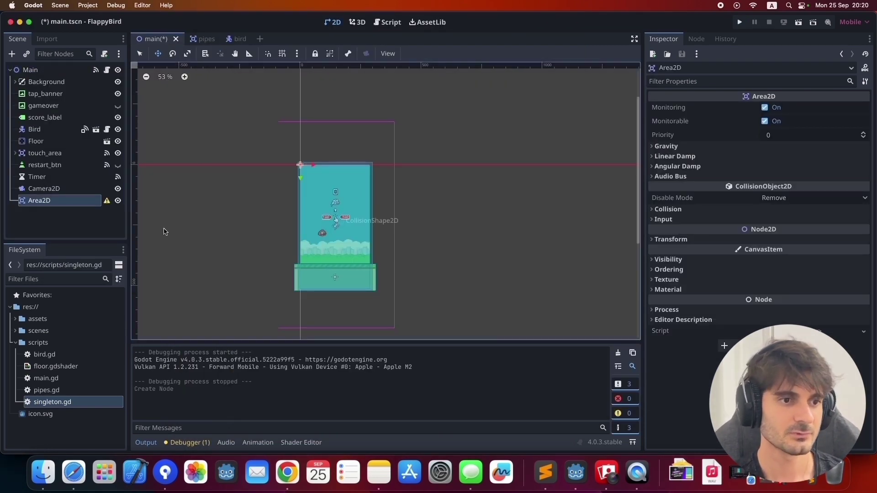
double_click(58, 202)
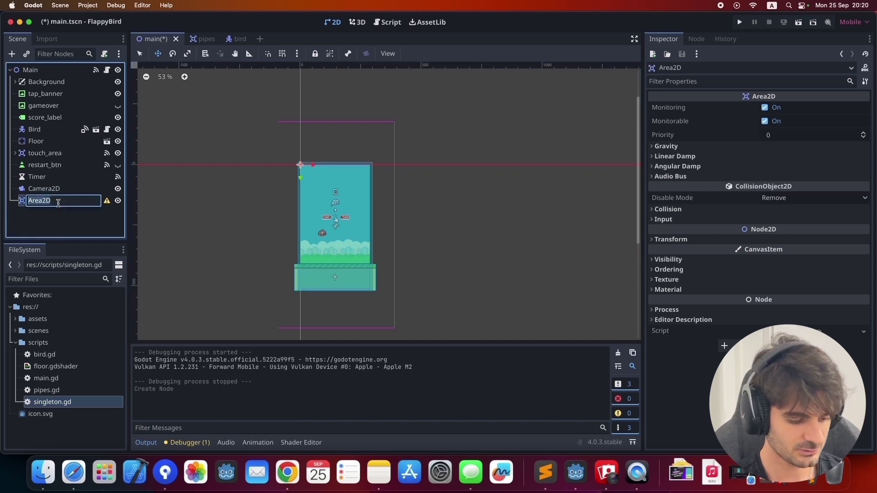
type("pipes_c")
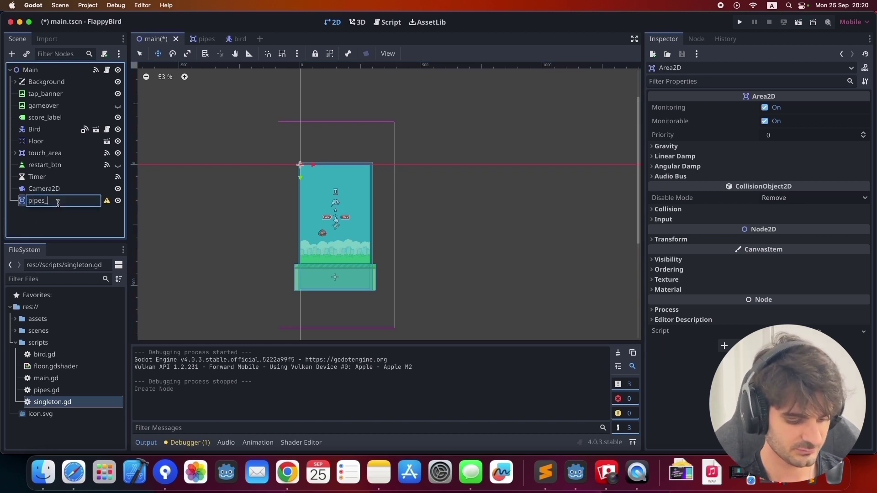
type("leaner")
key("Return")
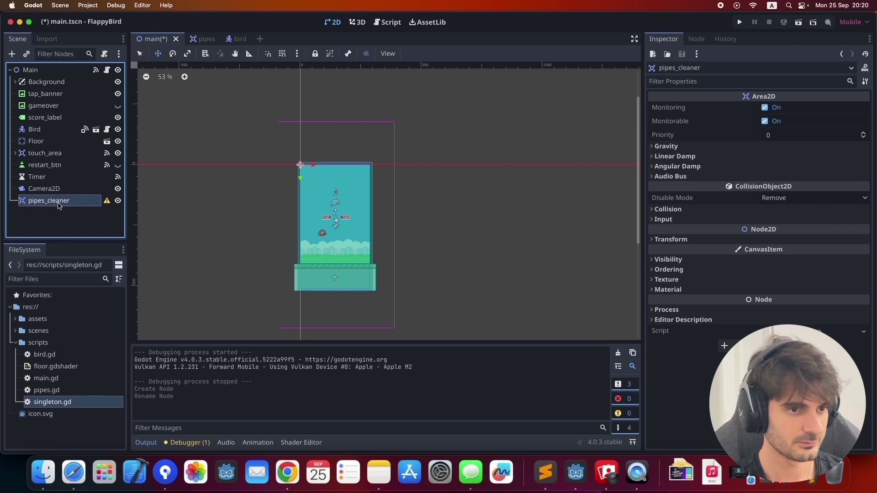
Give pipes_cleaner a CollisionShape2D child with a new RectangleShape2D.
right_click(55, 201)
left_click(91, 178)
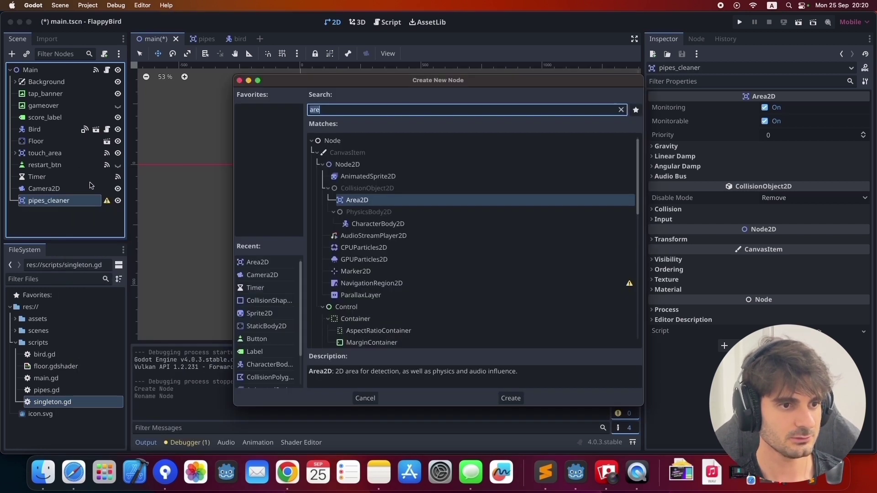
key("BackSpace")
key("BackSpace")
key("BackSpace")
type("coll")
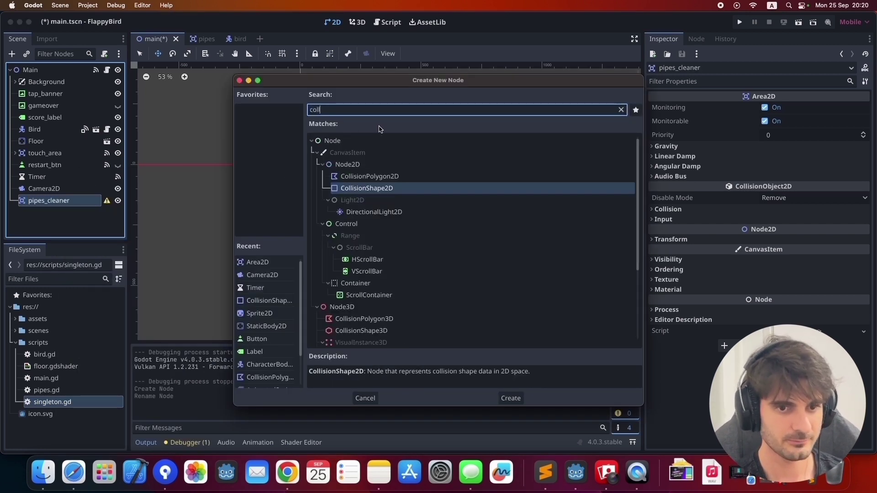
key("Return")
left_click(798, 110)
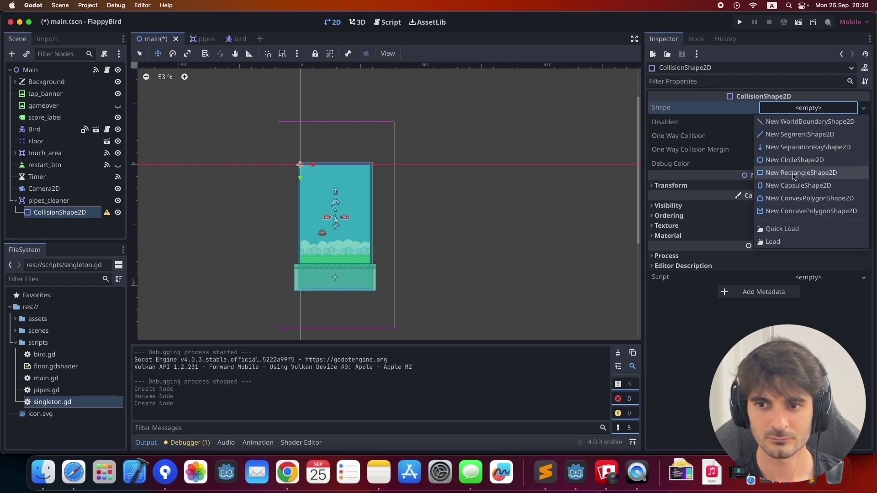
left_click(794, 177)
Resize the rectangle into a tall, narrow strip left of the screen and save the main scene.
scroll(304, 180, "up", 2)
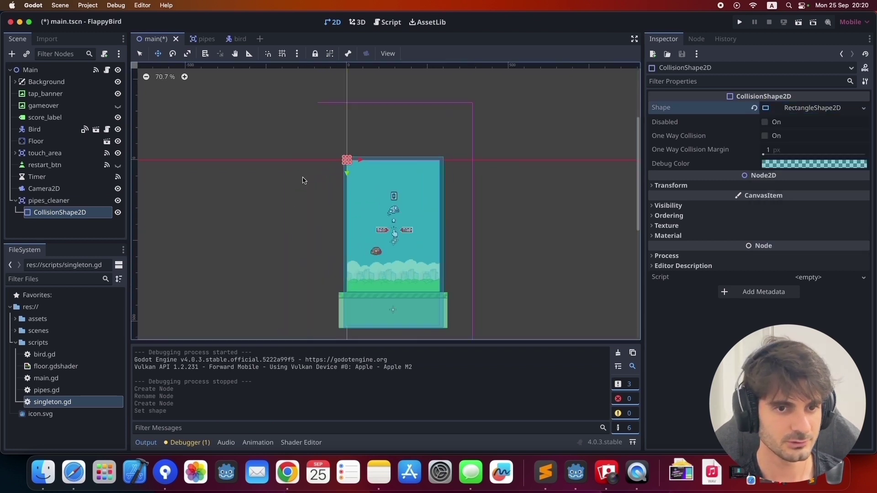
left_click_drag(344, 166, 285, 335)
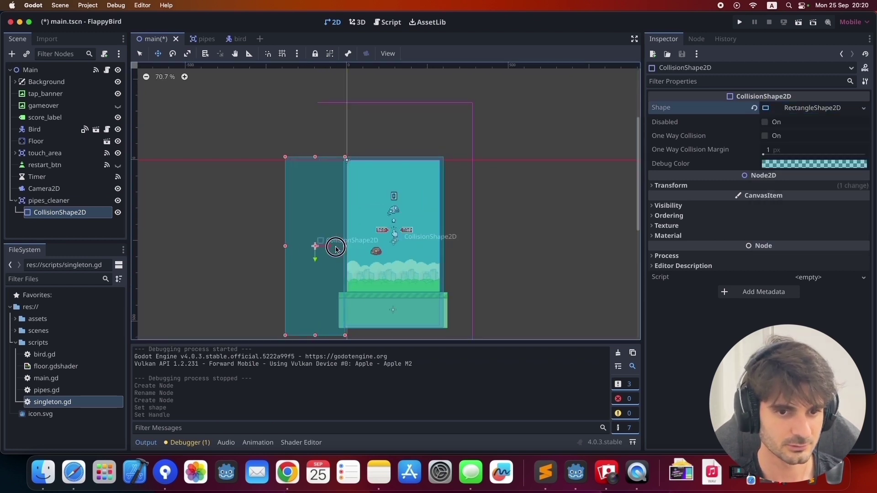
mouse_move(345, 246)
left_mouse_down()
mouse_move(321, 246)
mouse_move(303, 229)
left_mouse_up()
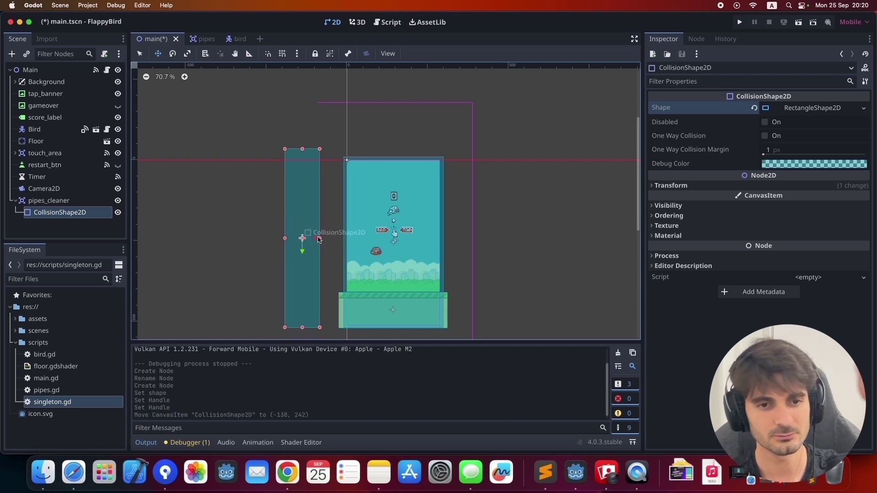
left_click_drag(320, 238, 310, 238)
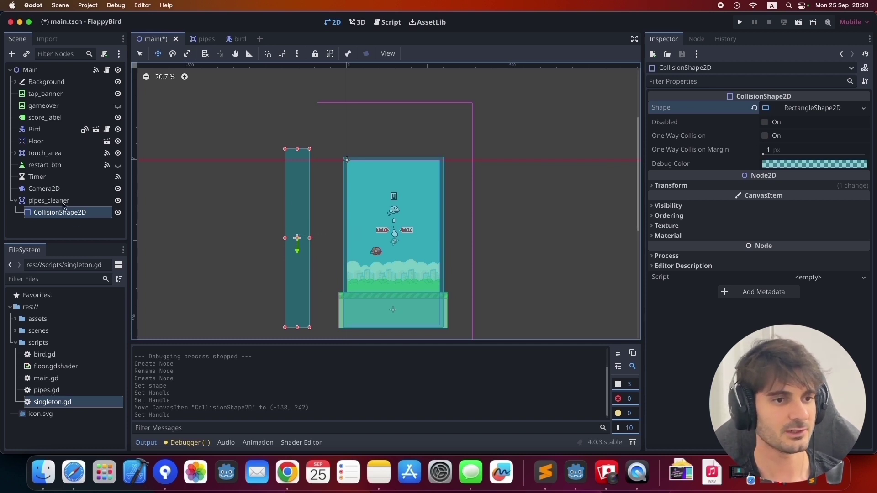
left_click(42, 202)
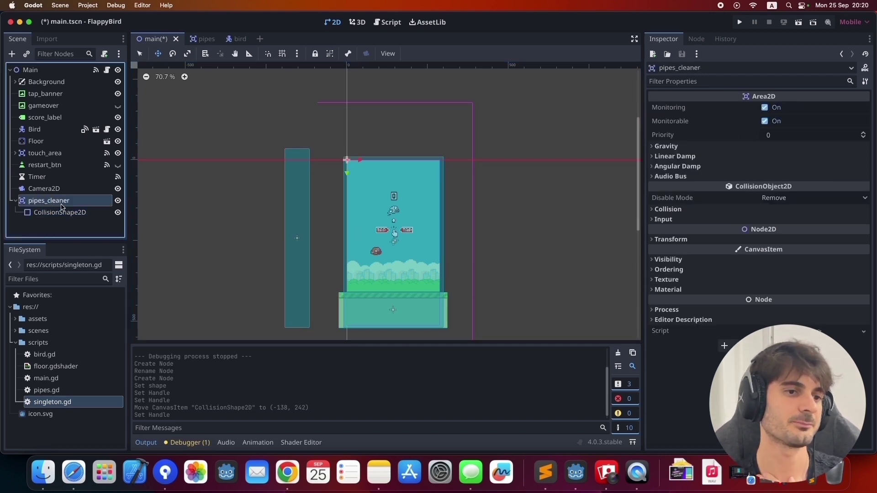
key("super+s")
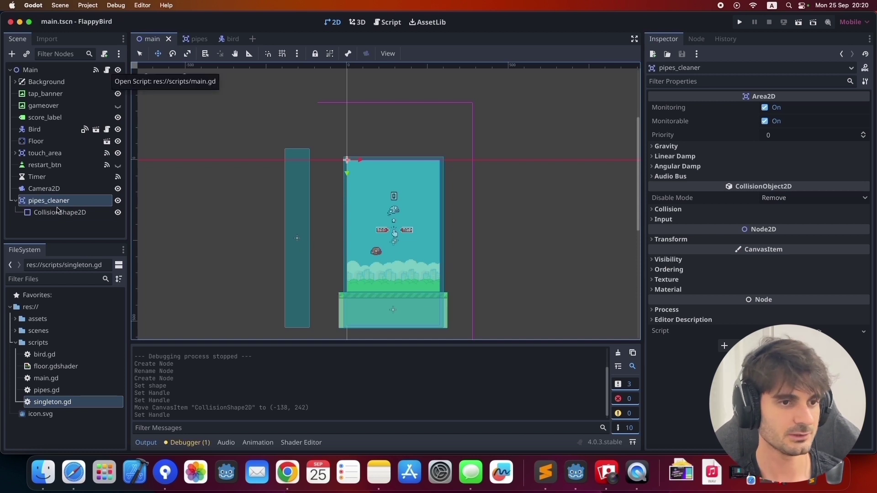
Connect pipes_cleaner's area_entered signal to a new _on_pipes_cleaner_area_entered function in main.gd.
left_click(697, 40)
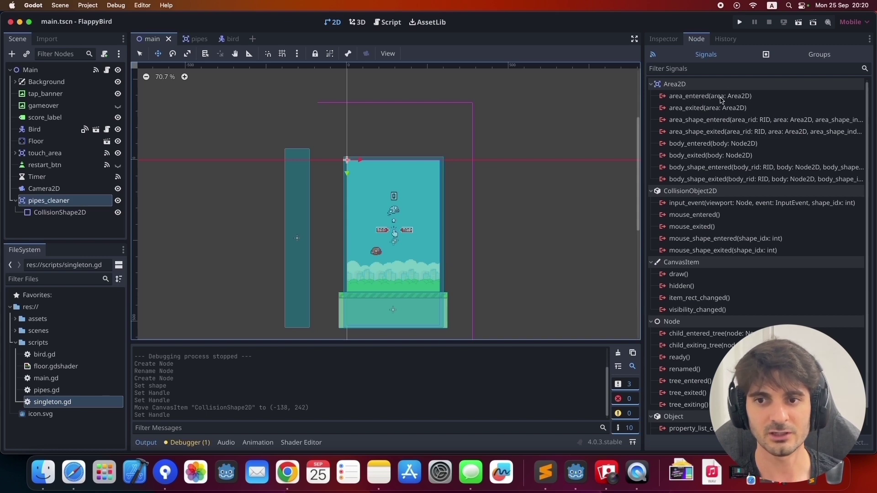
double_click(721, 97)
double_click(392, 201)
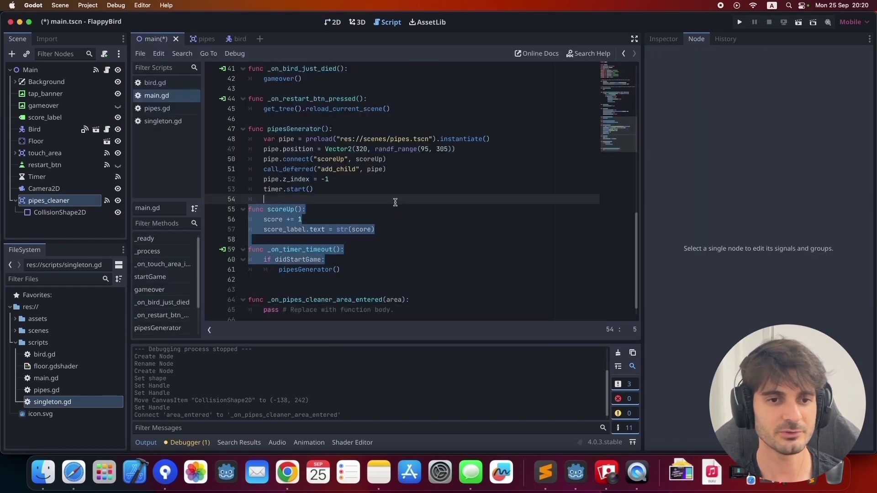
left_click(382, 241)
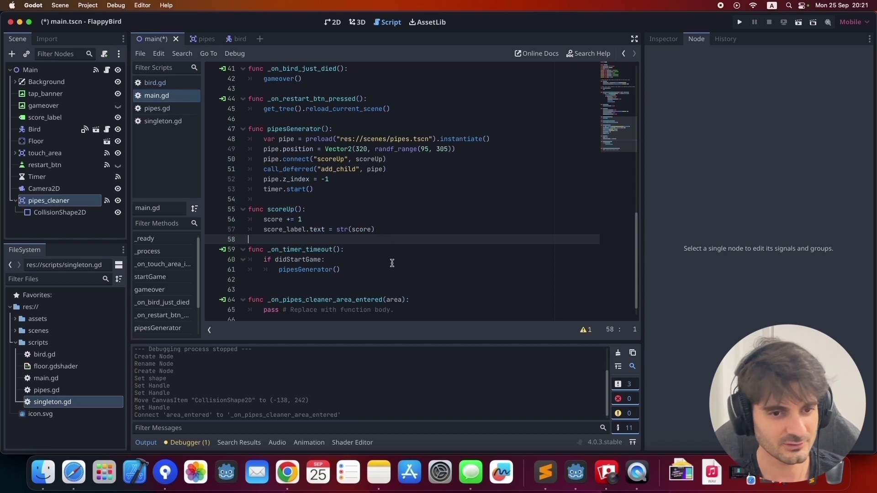
left_click(351, 281)
key("Up")
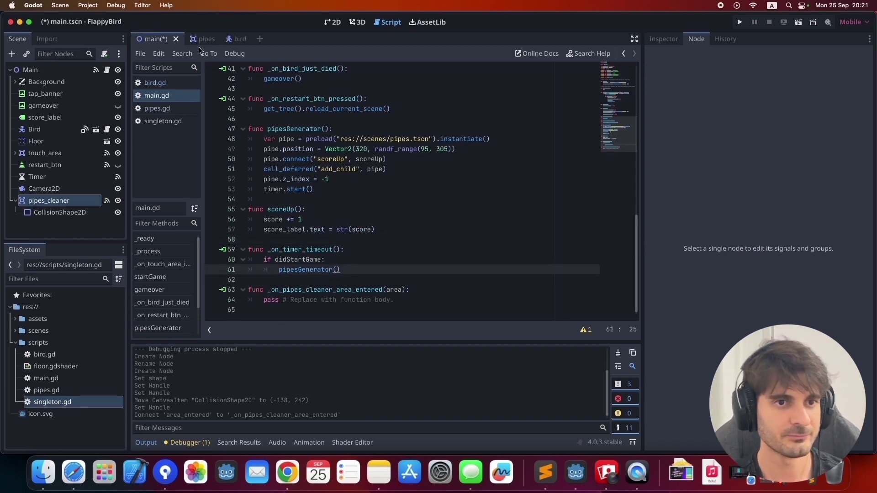
Check the pipes scene layout, then return to the main scene's script.
left_click(195, 39)
left_click(333, 22)
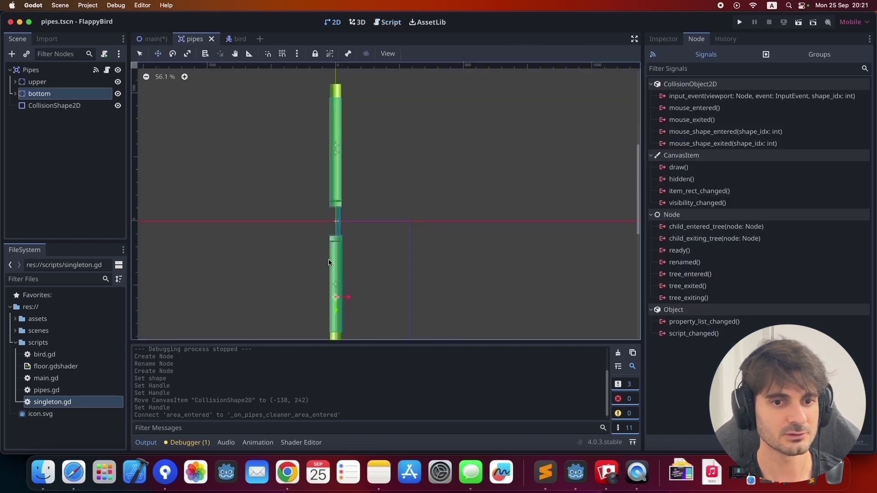
scroll(356, 216, "up", 3)
scroll(352, 217, "up", 5)
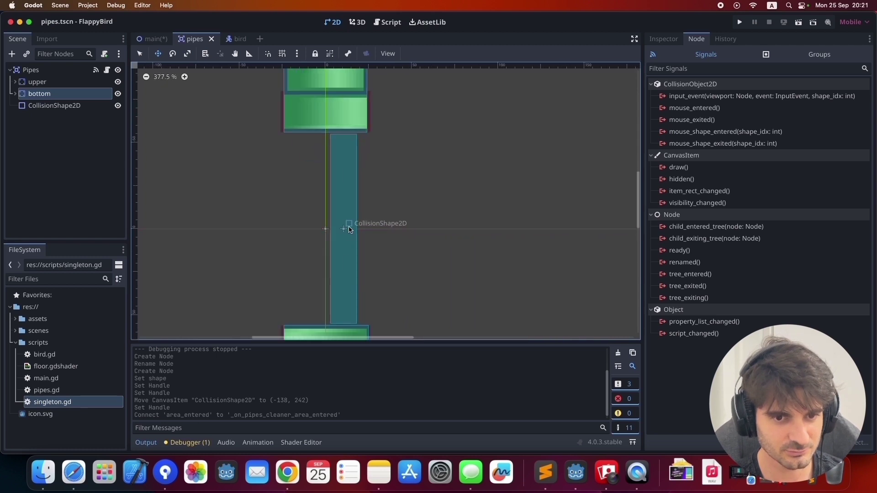
scroll(346, 227, "down", 2)
scroll(345, 225, "down", 3)
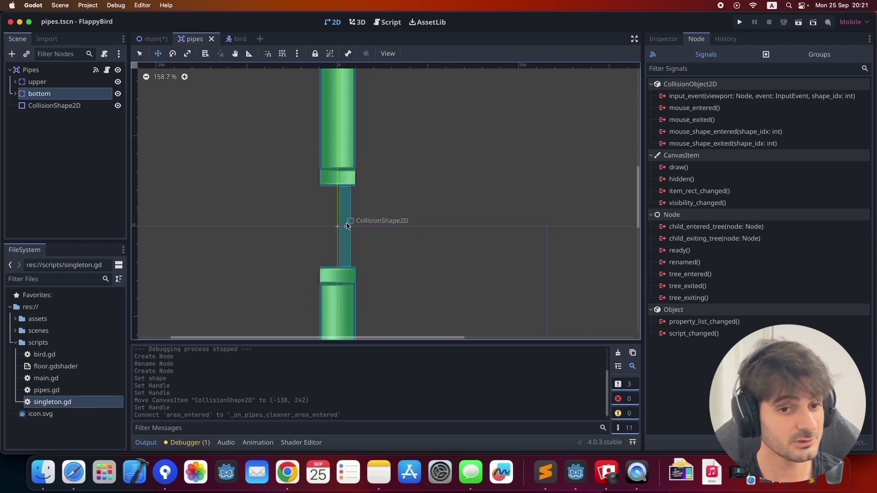
left_click(151, 38)
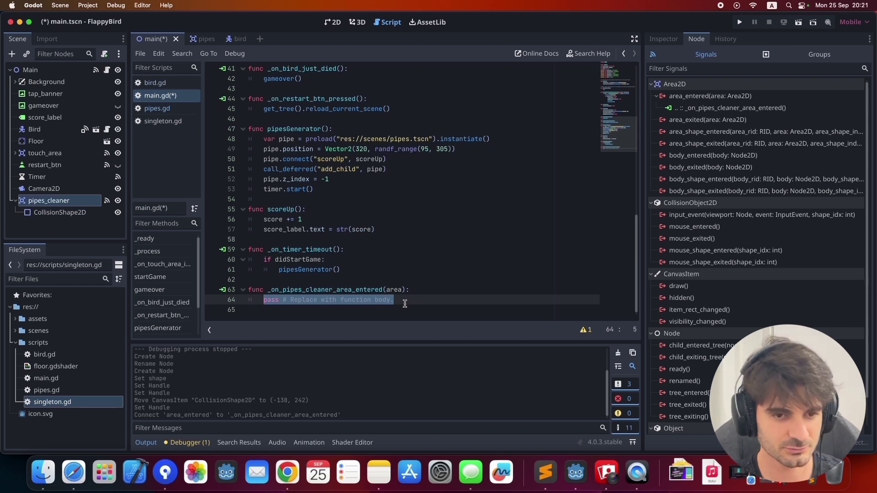
Replace the placeholder pass in the pipes_cleaner handler with area.queue_free().
key("BackSpace")
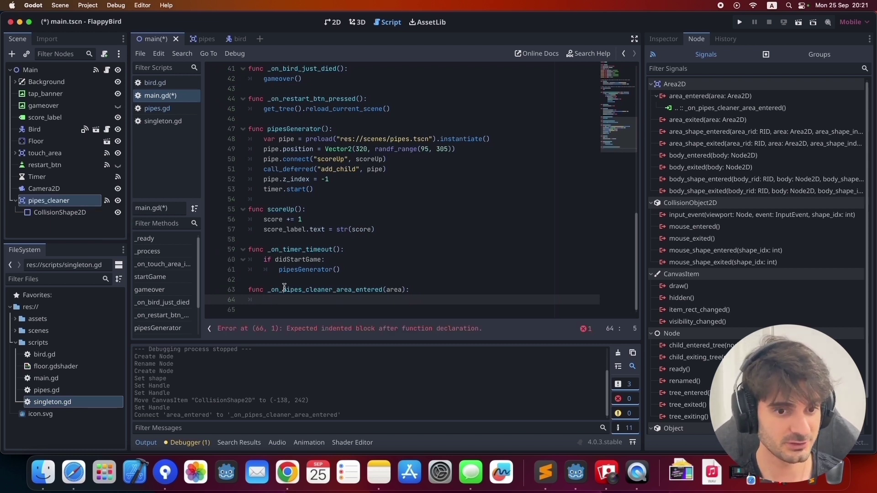
type("are")
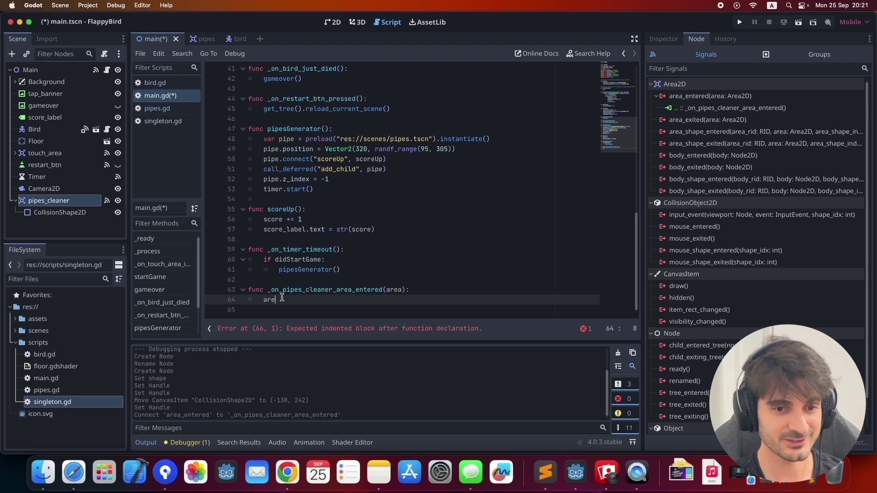
type("a")
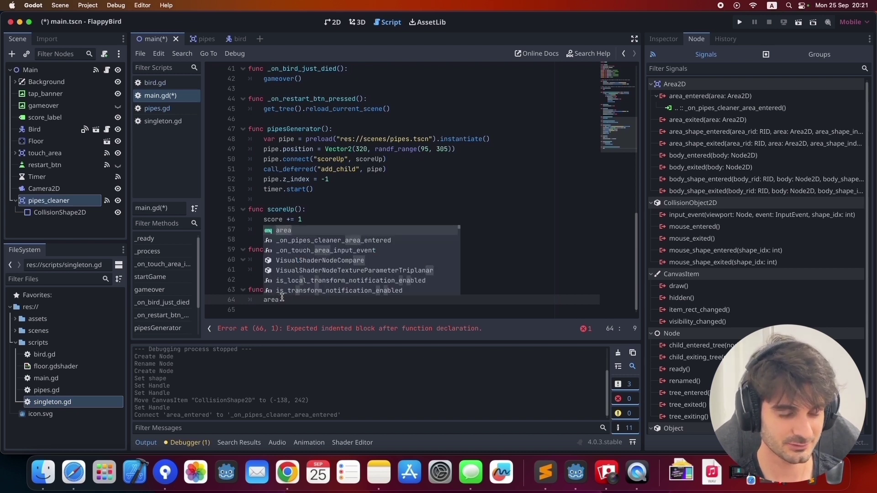
type(".que")
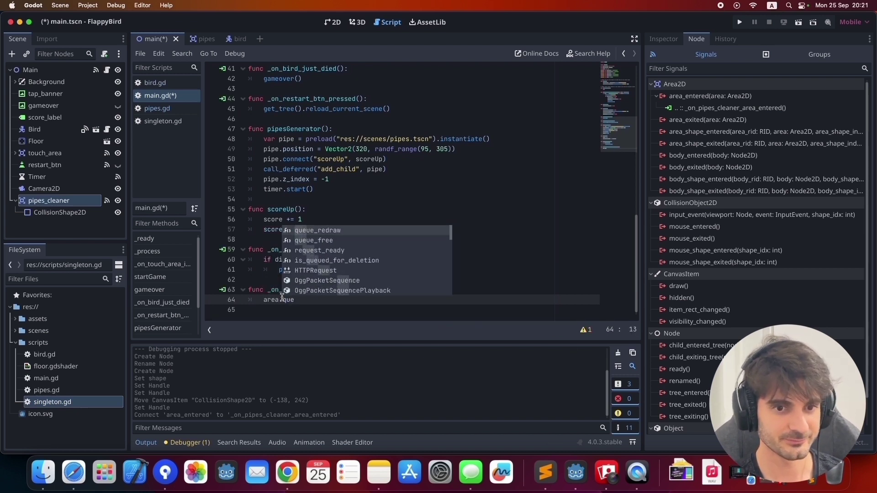
key("Down")
key("Return")
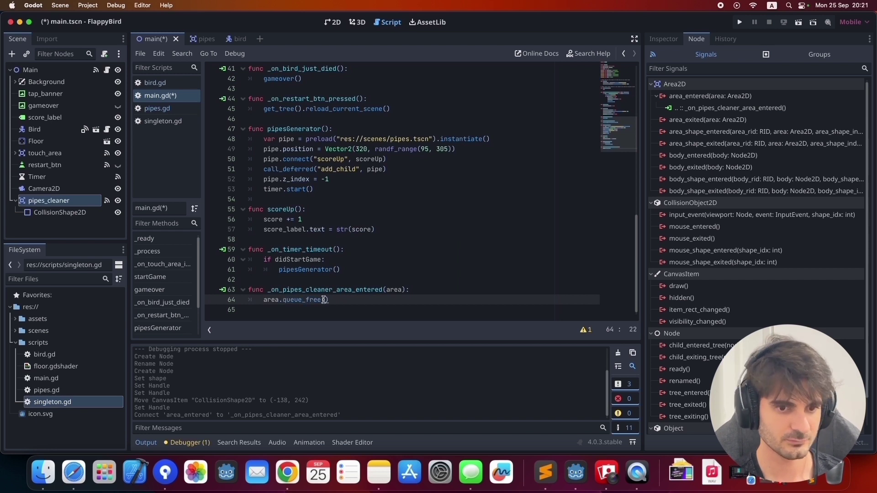
left_click(399, 291)
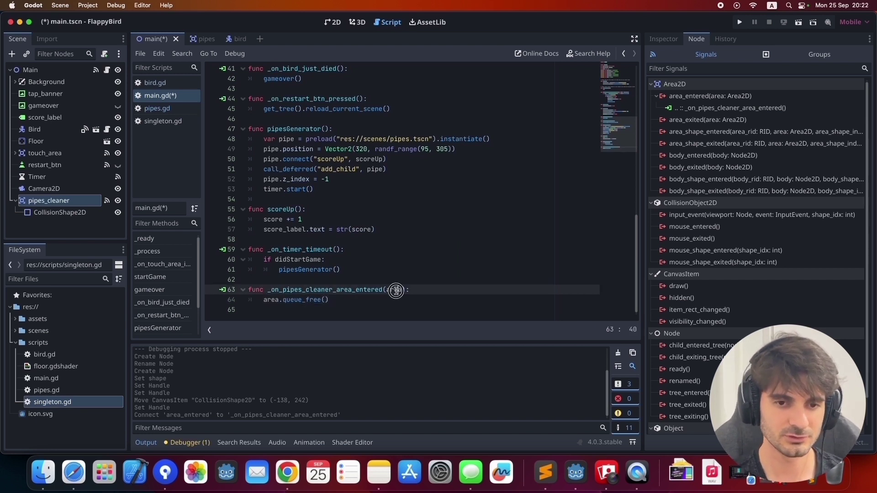
left_click_drag(387, 286, 402, 286)
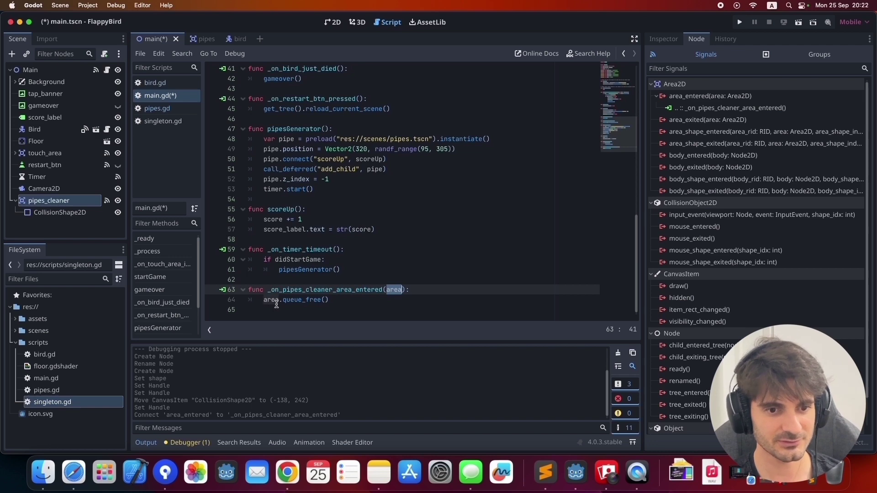
left_click_drag(331, 299, 265, 301)
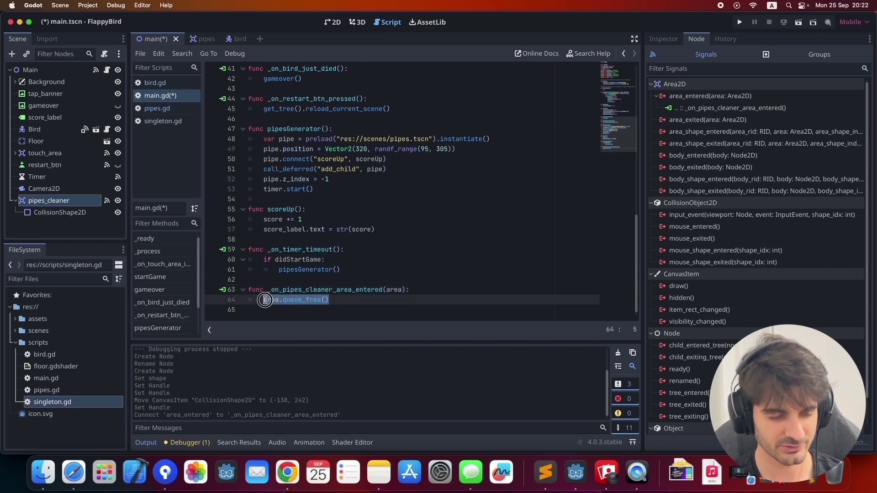
Run the game with Cmd+B to test pipe removal, flapping and restarting after Game Over.
key("super+b")
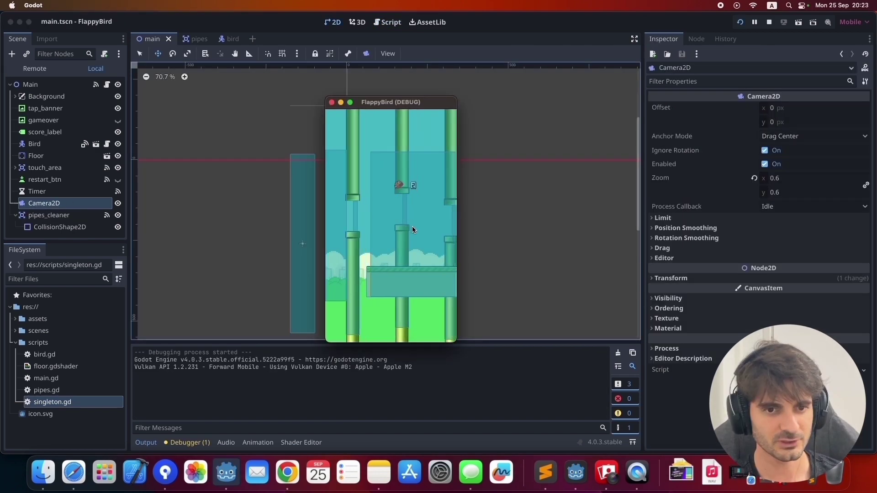
left_click(412, 226)
left_click(412, 240)
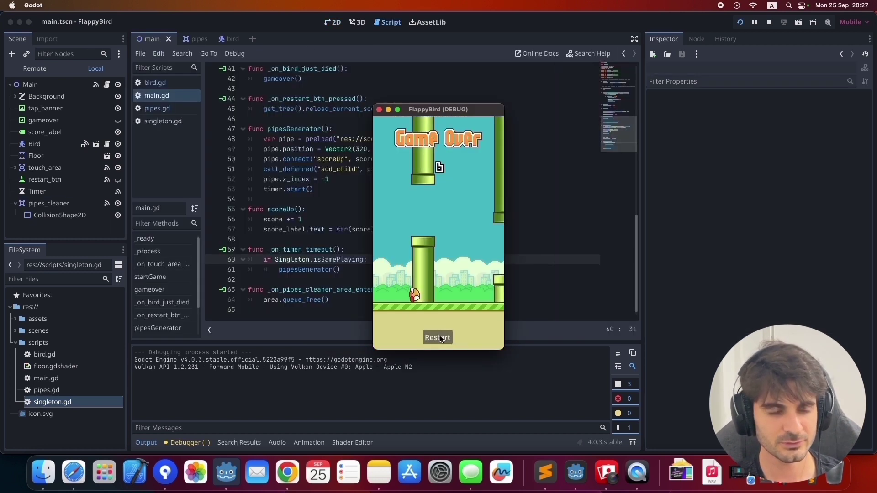
left_click(441, 339)
left_click(379, 110)
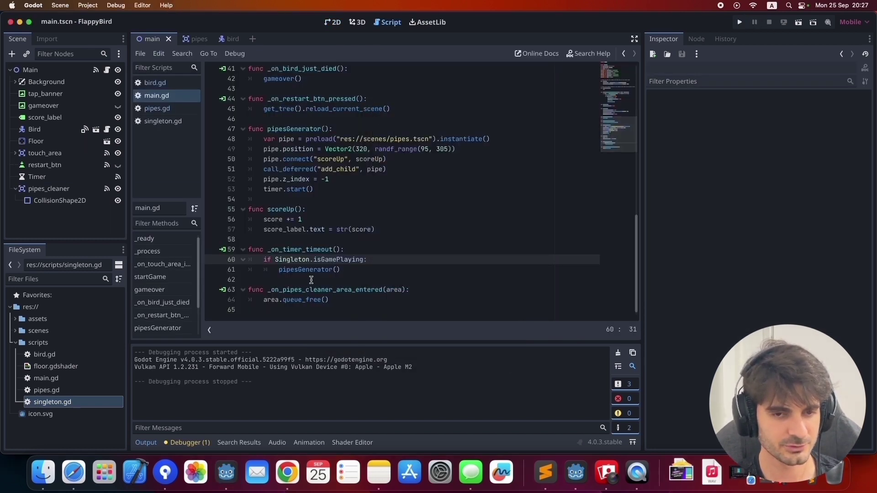
left_click(349, 268)
left_click_drag(370, 260, 264, 260)
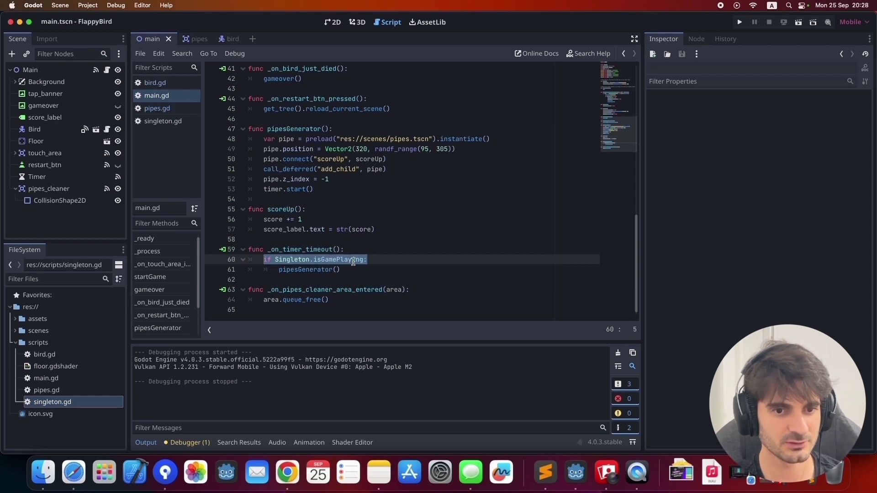
left_click_drag(340, 269, 278, 269)
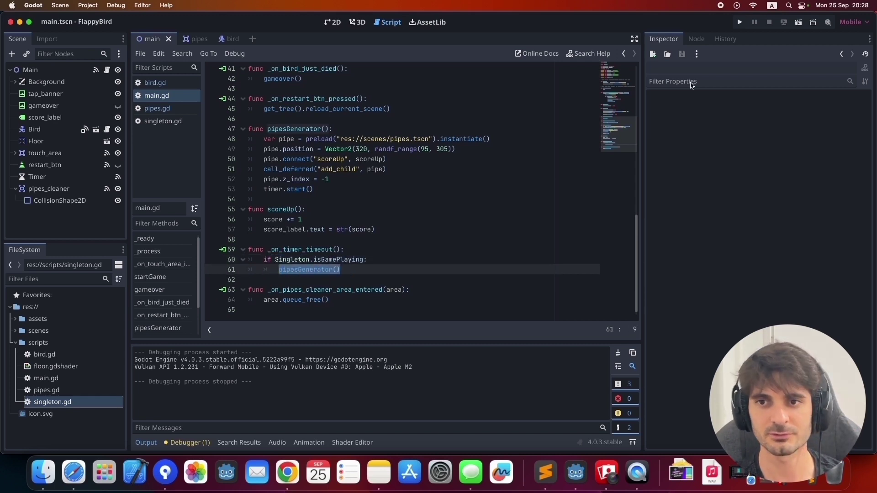